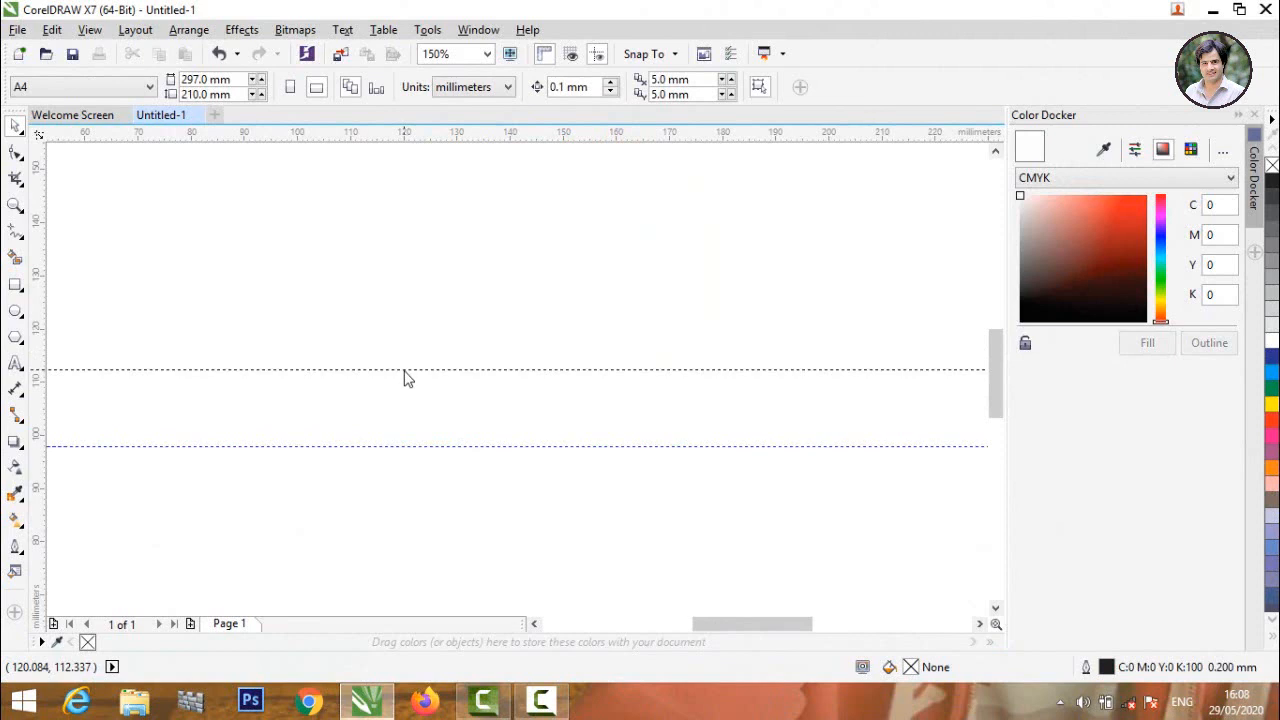
Move the upper horizontal guideline down to a vertical position of about 110 mm
{"action": "left_click_drag", "start_coordinate": [404, 369], "coordinate": [406, 382]}
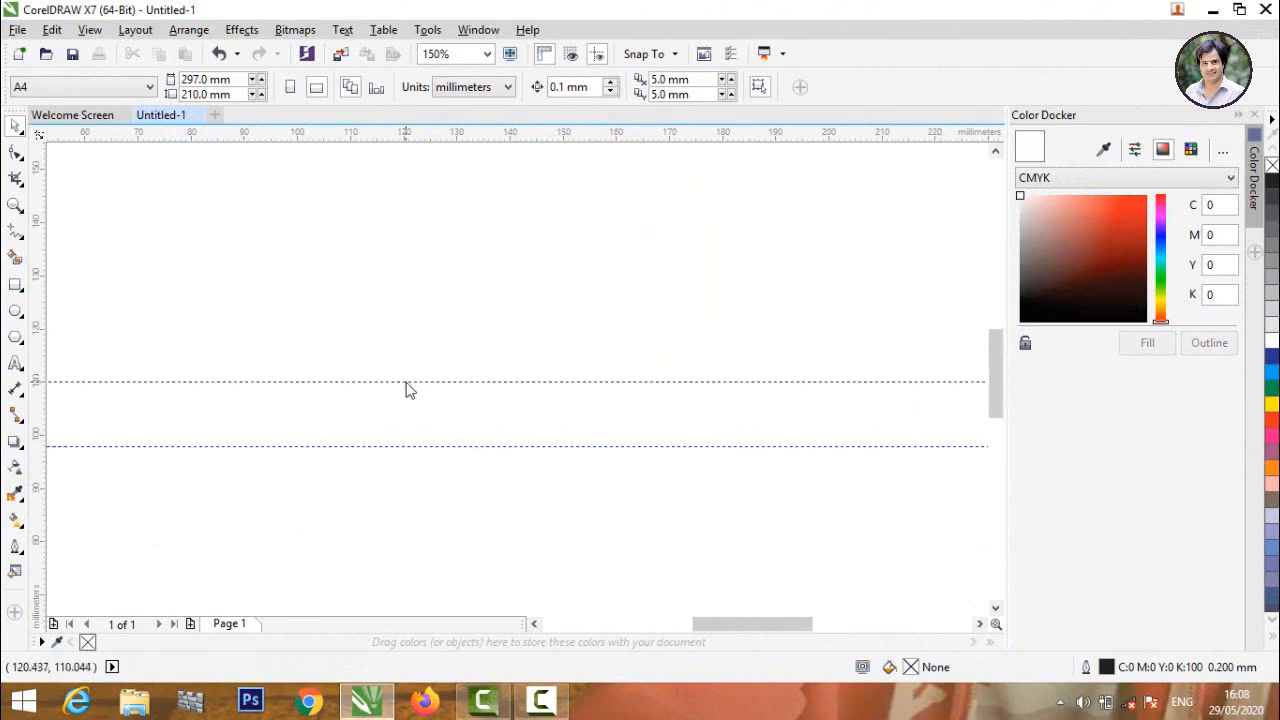
{"action": "left_click", "coordinate": [406, 381]}
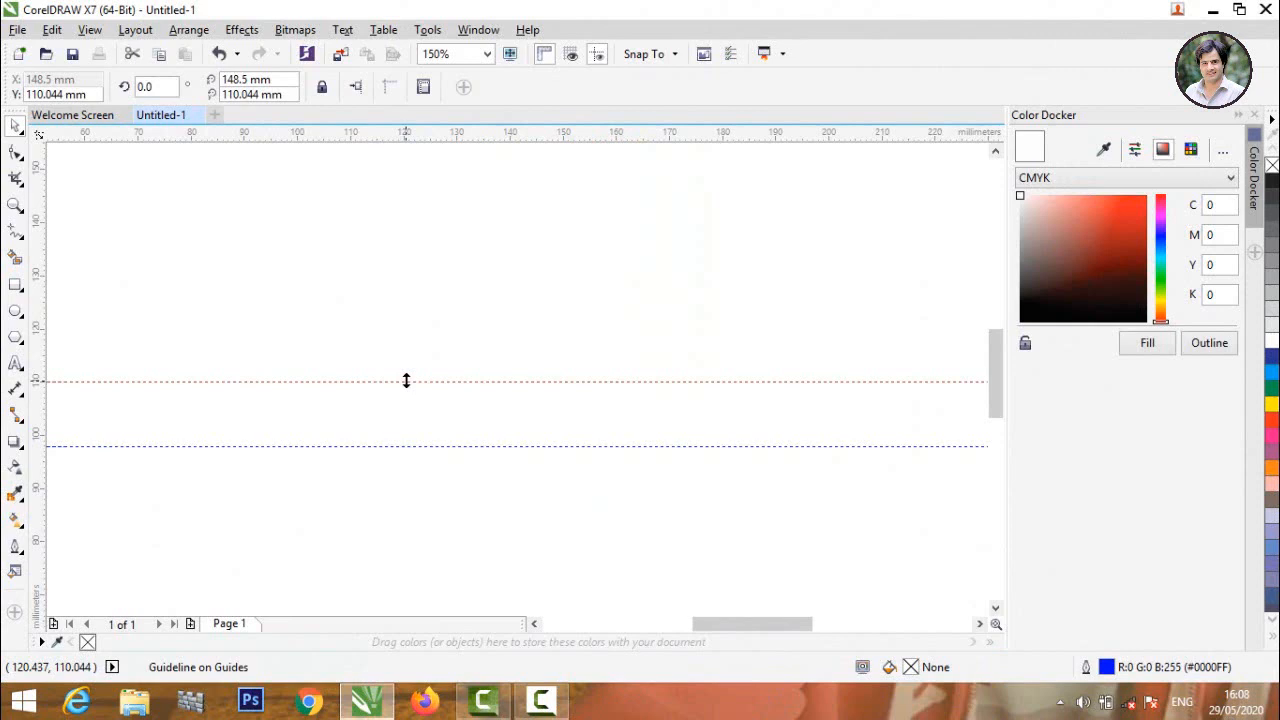
{"action": "left_click", "coordinate": [405, 205]}
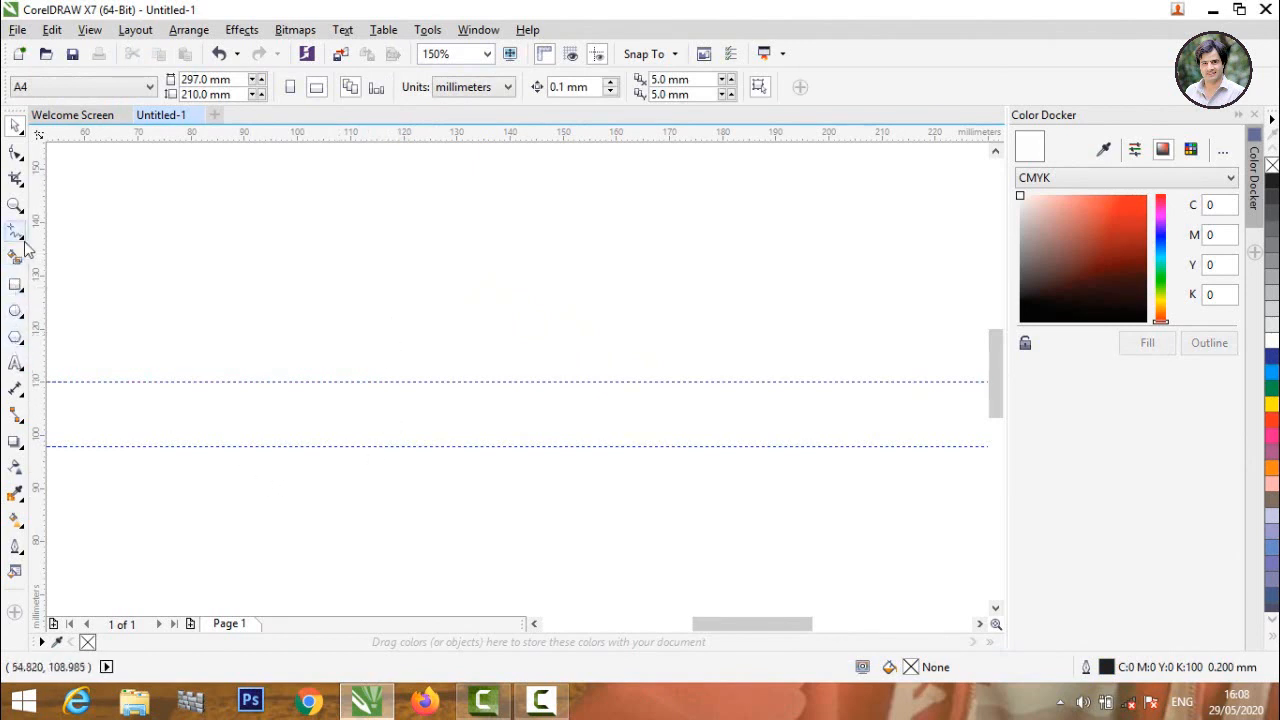
Draw a Pen line about 35 mm long along the lower guideline, then slope it up to a peak on the upper guideline
{"action": "left_click", "coordinate": [20, 240]}
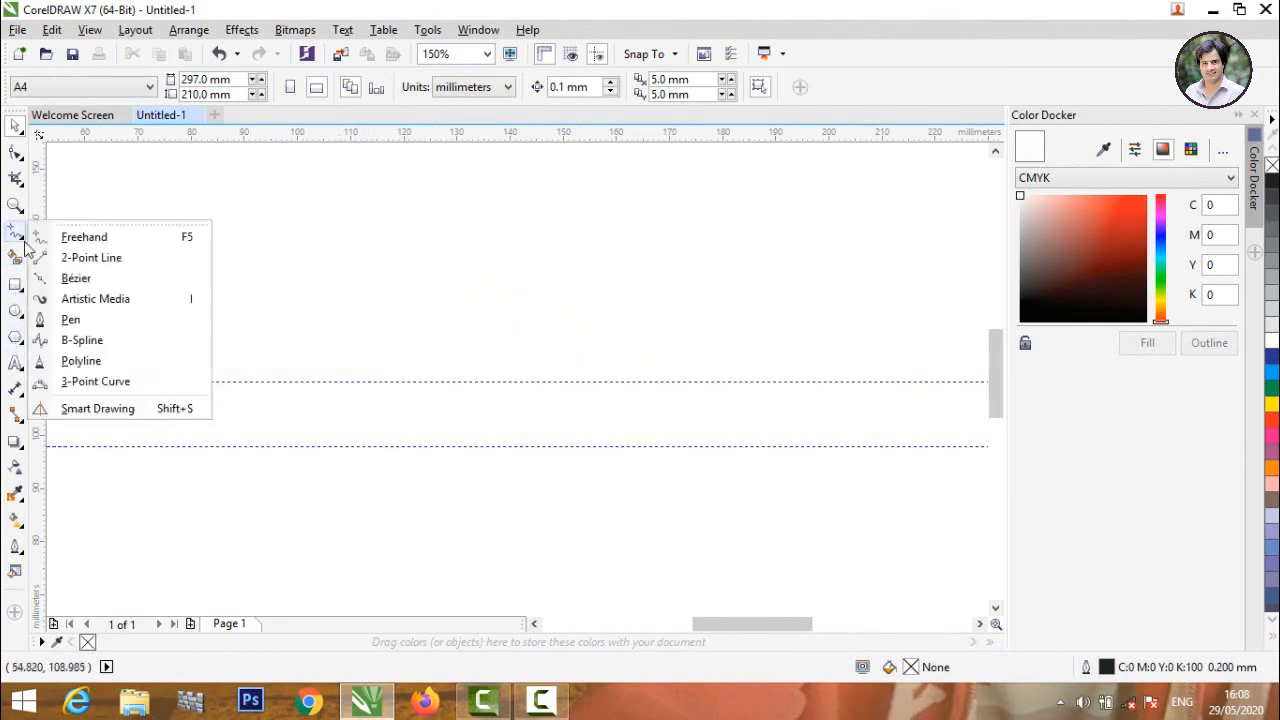
{"action": "left_click", "coordinate": [72, 320]}
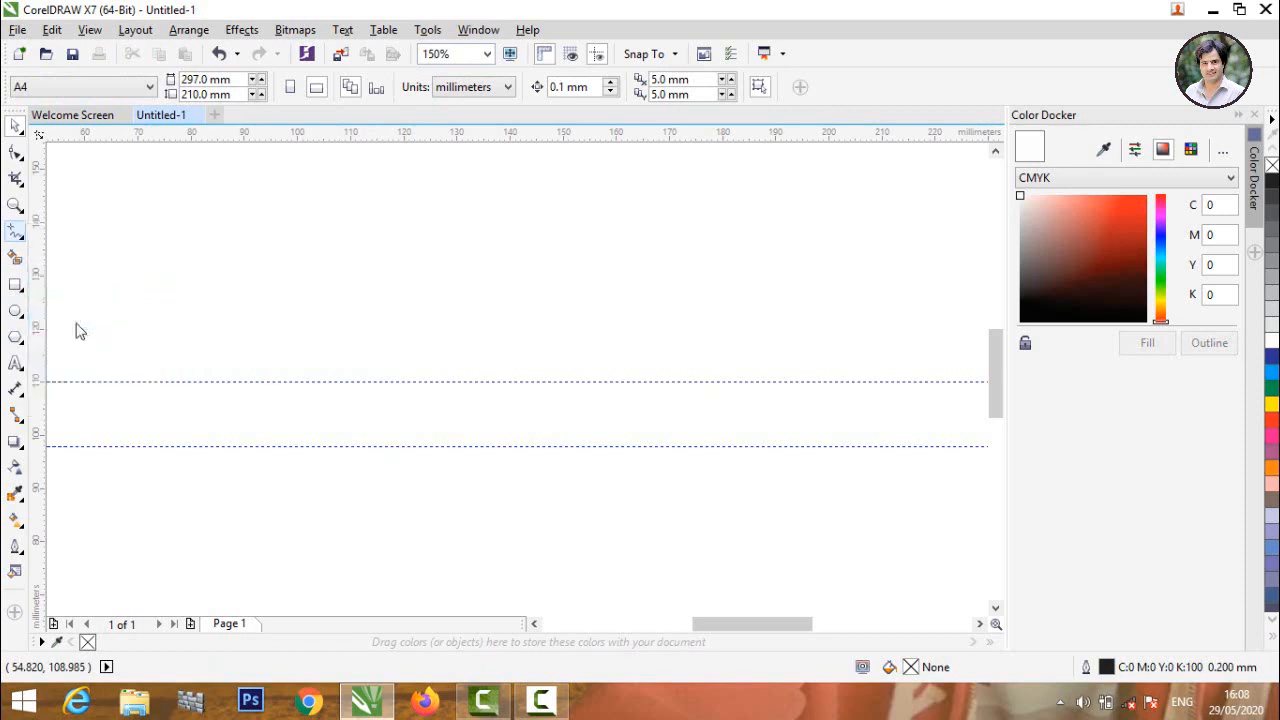
{"action": "left_click", "coordinate": [143, 448]}
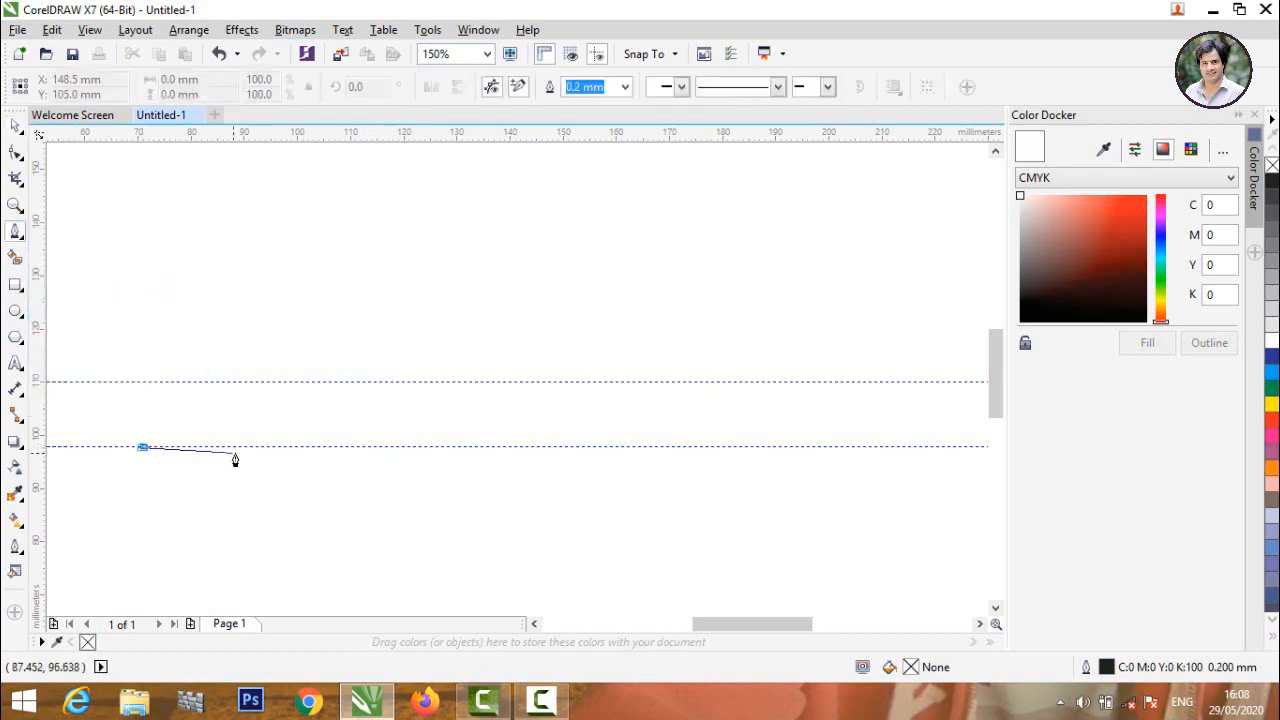
{"action": "left_click", "coordinate": [326, 448]}
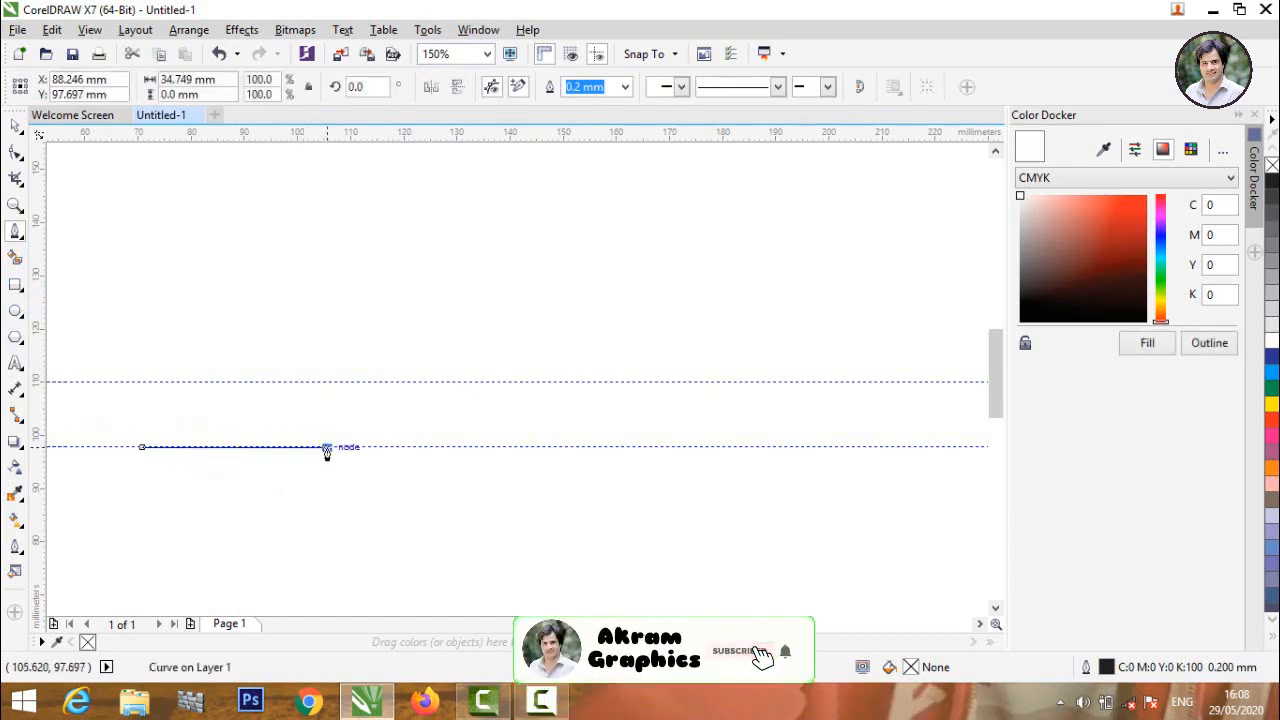
{"action": "left_click", "coordinate": [417, 384]}
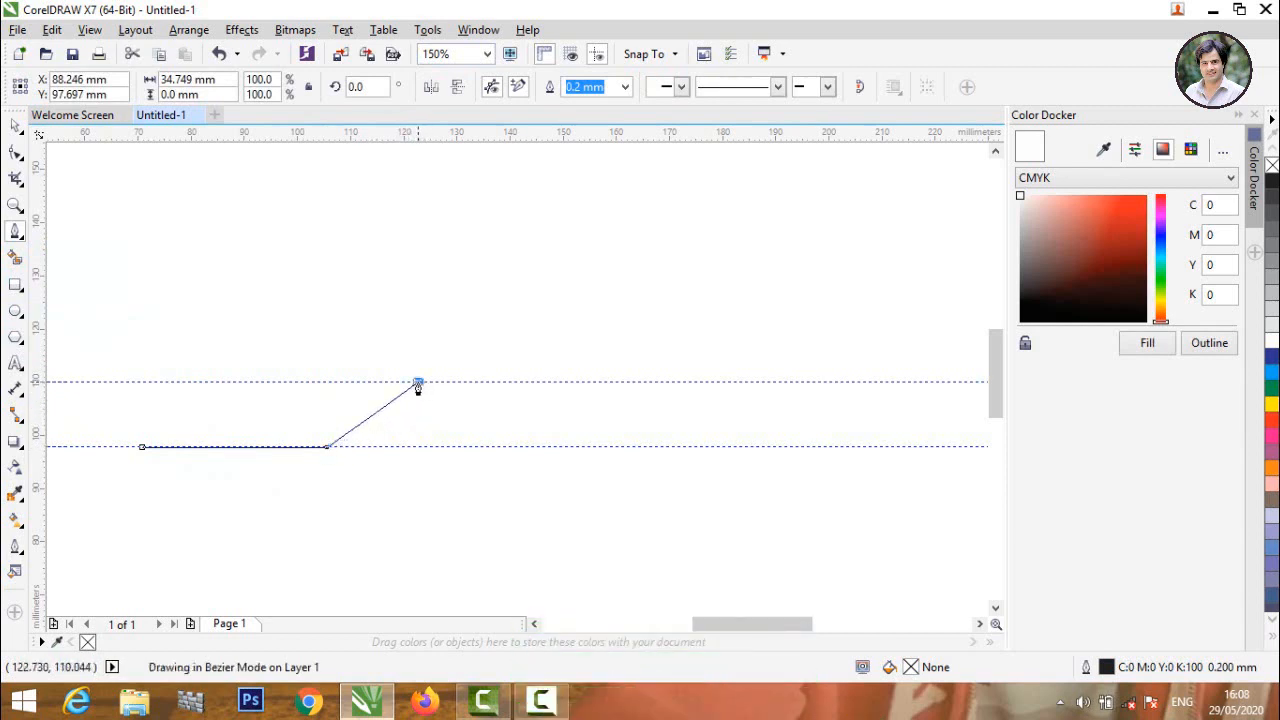
{"action": "left_click", "coordinate": [517, 449]}
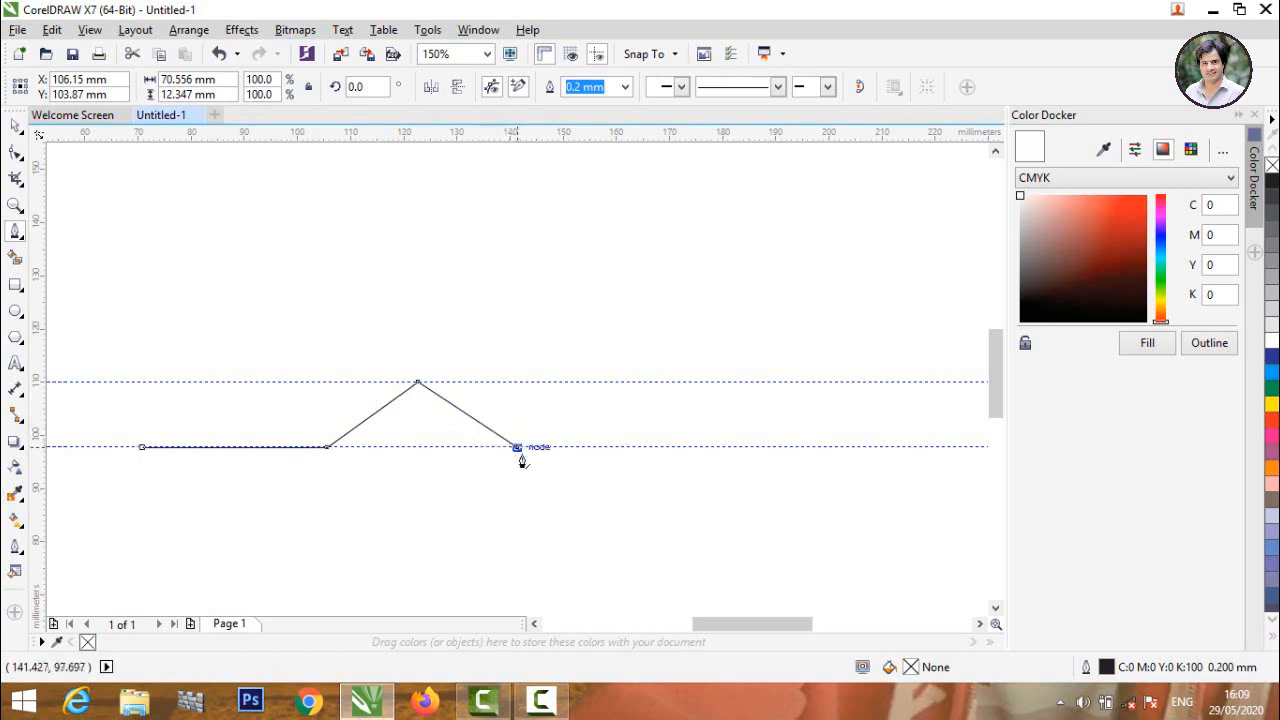
{"action": "key", "text": "ctrl+z"}
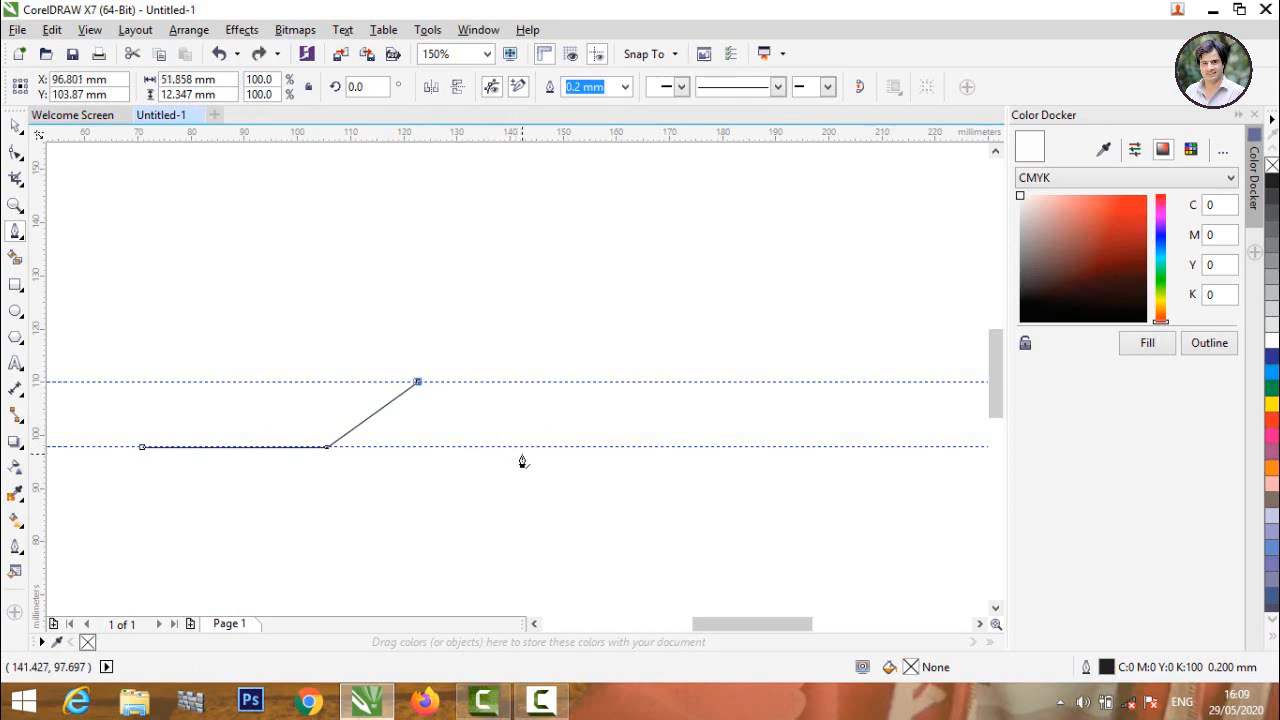
Continue the line from the peak with a descending roof slope, a narrow chimney, an eave on the lower guideline and a short wall
{"action": "double_click", "coordinate": [459, 411]}
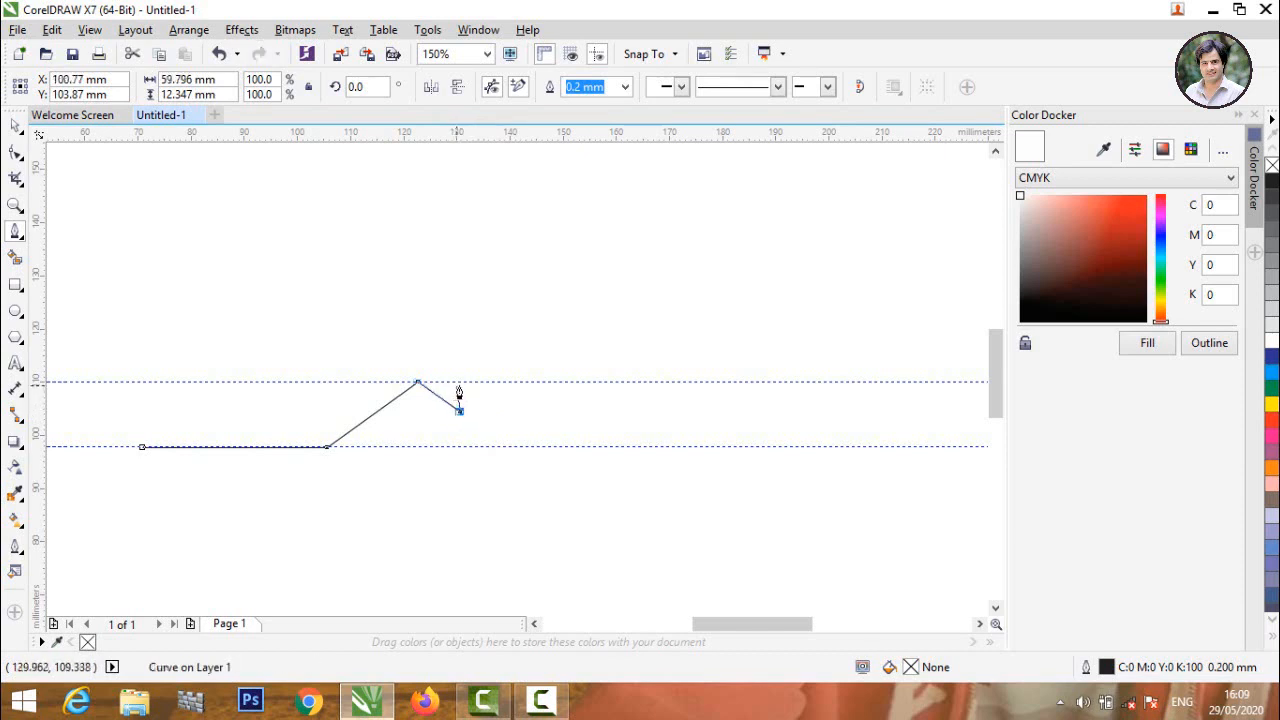
{"action": "left_click", "coordinate": [459, 383]}
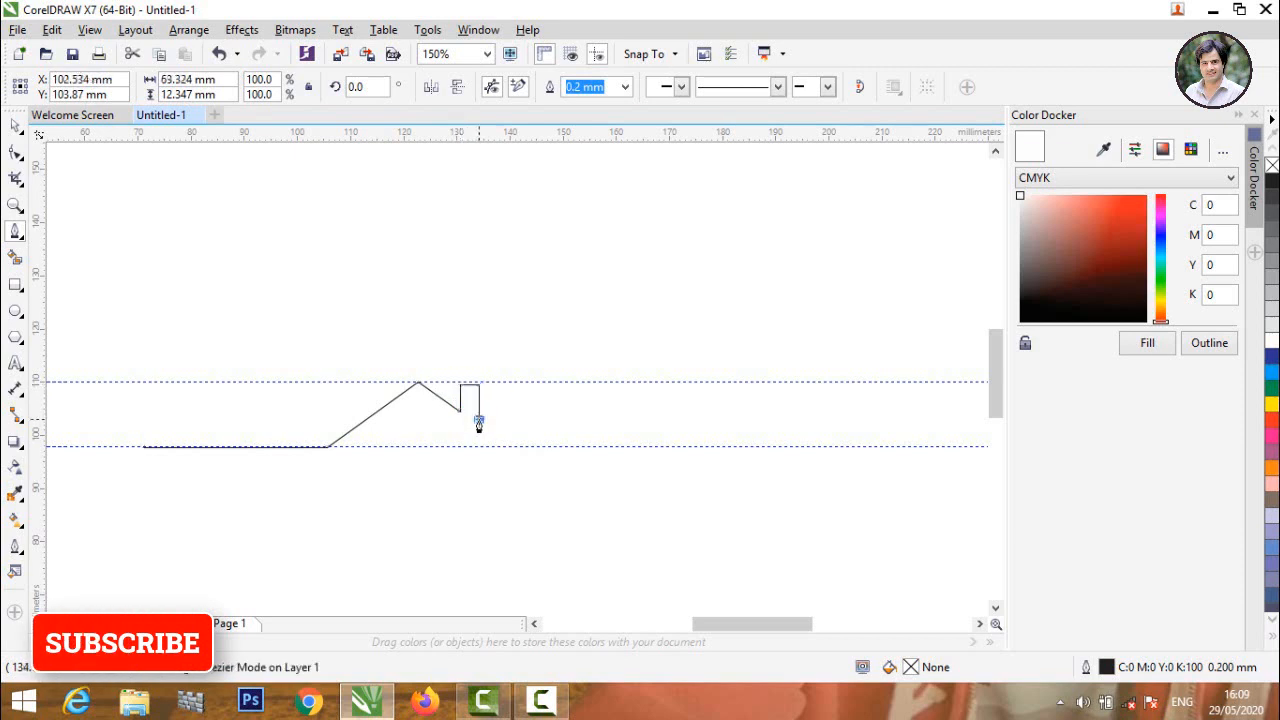
{"action": "left_click", "coordinate": [478, 418]}
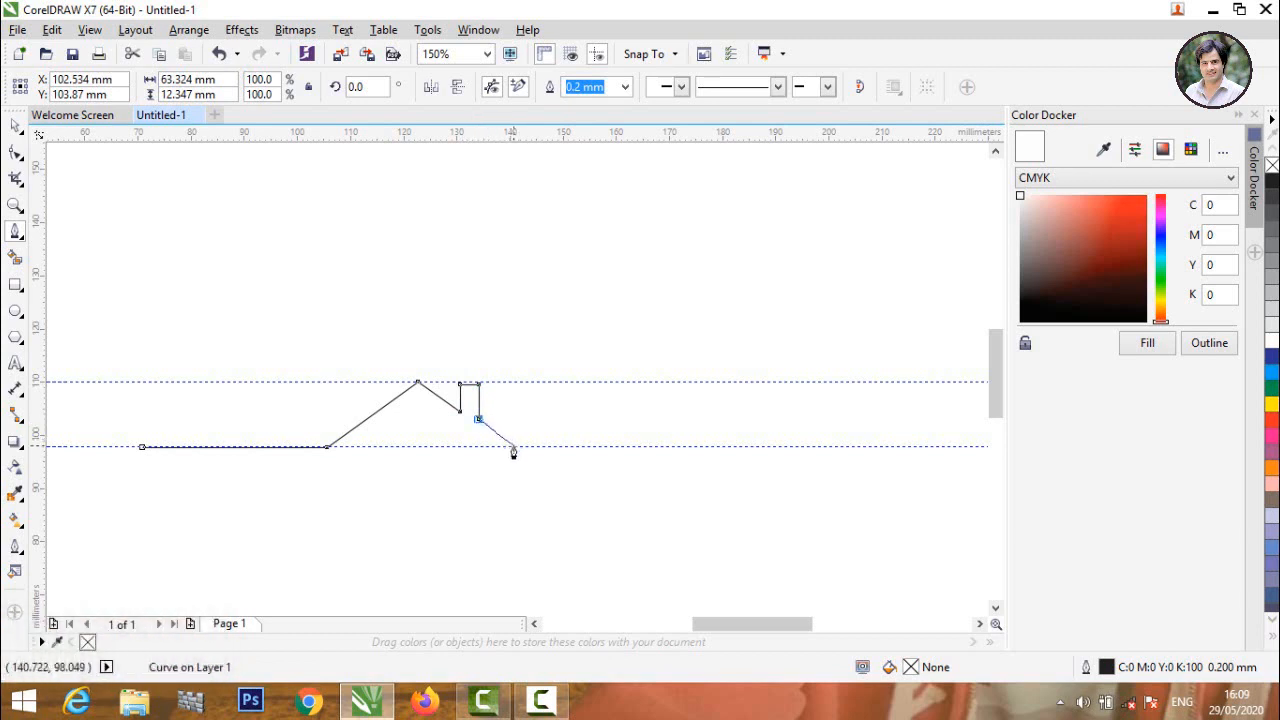
{"action": "left_click", "coordinate": [514, 447]}
{"action": "left_click", "coordinate": [477, 461]}
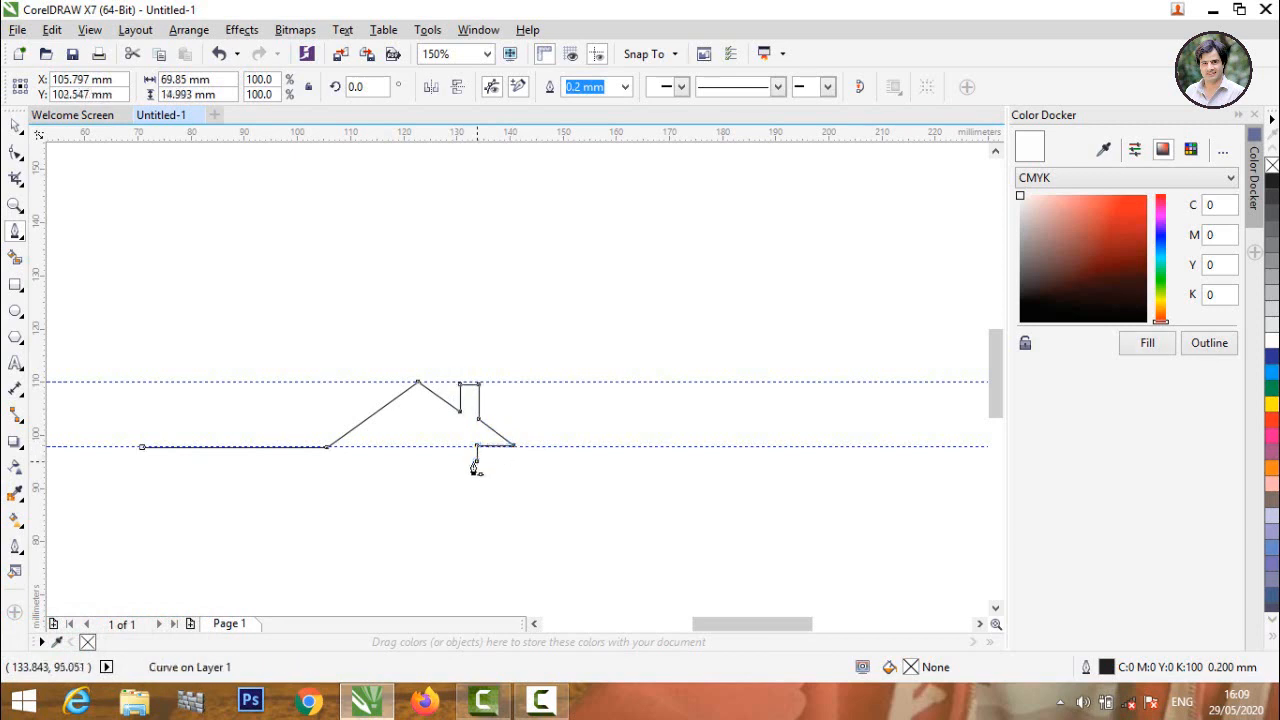
{"action": "left_click", "coordinate": [15, 125]}
{"action": "key", "text": "Escape"}
Set the roof line's outline width to 1.0 mm
{"action": "scroll", "coordinate": [463, 425], "scroll_direction": "up", "scroll_amount": 2}
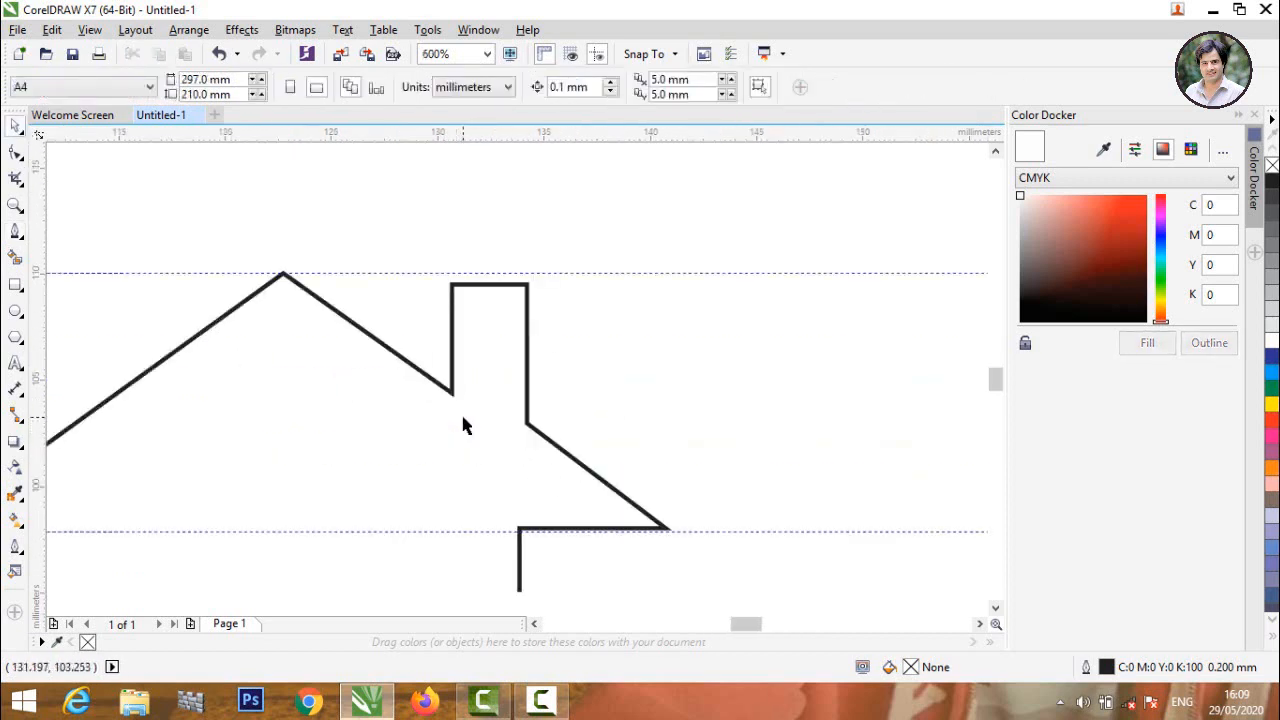
{"action": "scroll", "coordinate": [463, 425], "scroll_direction": "down", "scroll_amount": 1}
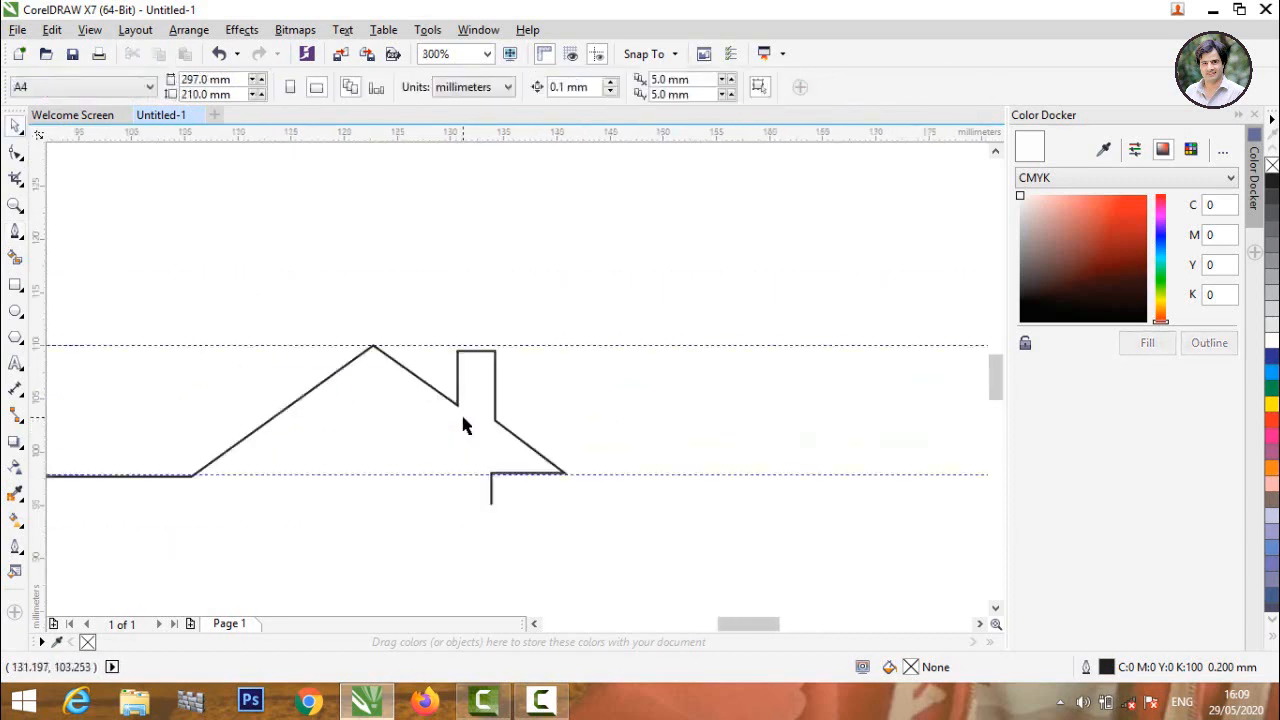
{"action": "scroll", "coordinate": [463, 425], "scroll_direction": "down", "scroll_amount": 1}
{"action": "left_click", "coordinate": [460, 410]}
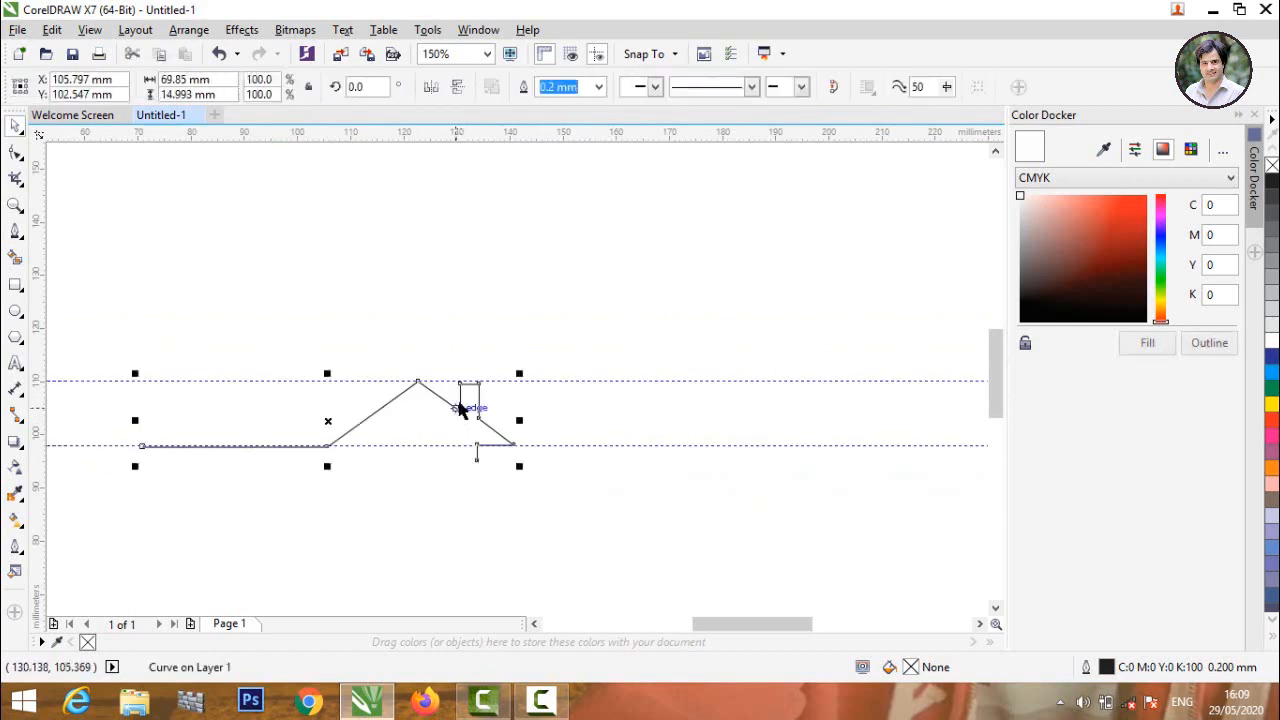
{"action": "left_click", "coordinate": [599, 88]}
{"action": "left_click", "coordinate": [580, 203]}
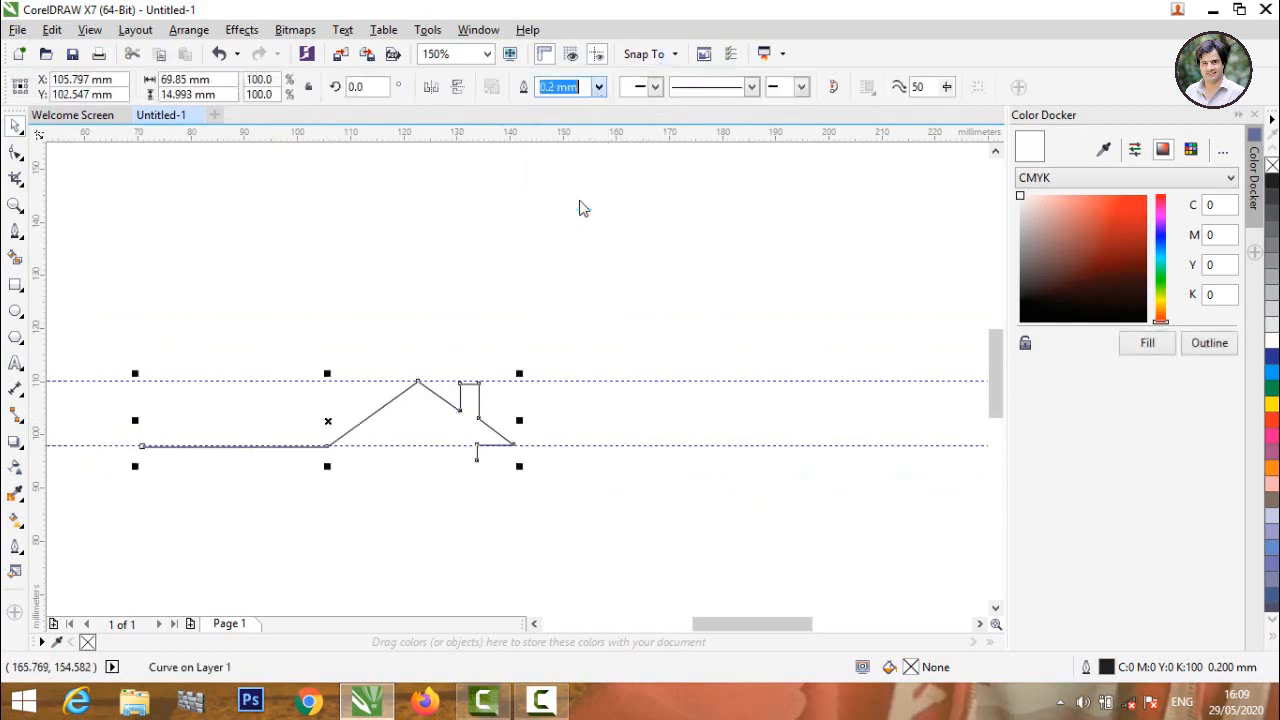
{"action": "left_click", "coordinate": [576, 194]}
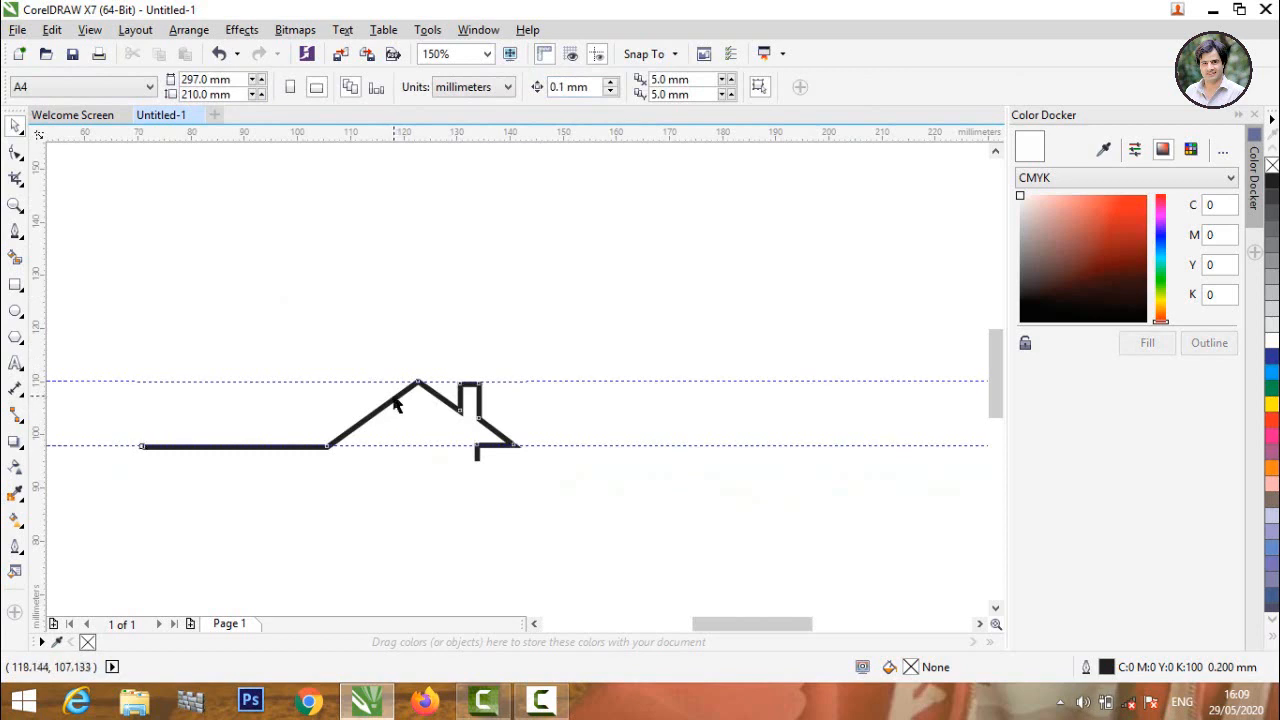
Move the roof line about 14 mm to the right and raise the upper guideline to about 119 mm
{"action": "left_click_drag", "start_coordinate": [395, 403], "coordinate": [462, 413]}
{"action": "left_click", "coordinate": [445, 326]}
{"action": "left_click", "coordinate": [709, 350]}
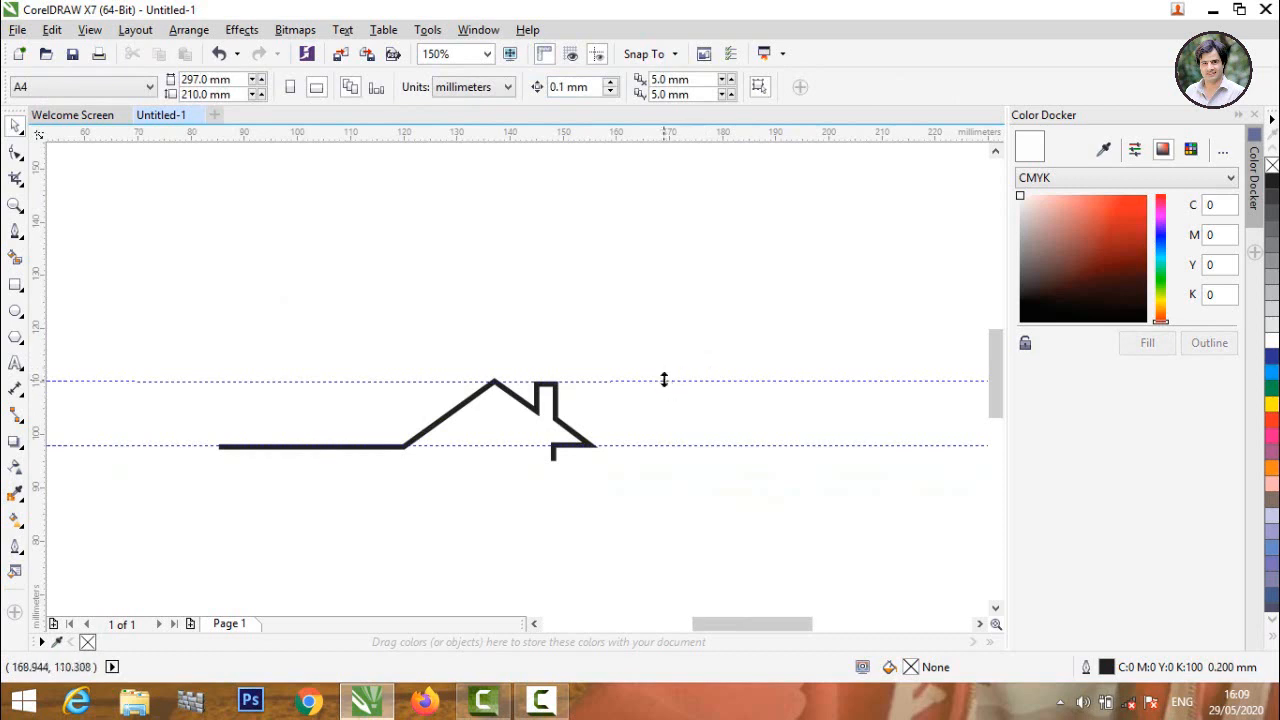
{"action": "left_click_drag", "start_coordinate": [663, 380], "coordinate": [664, 334]}
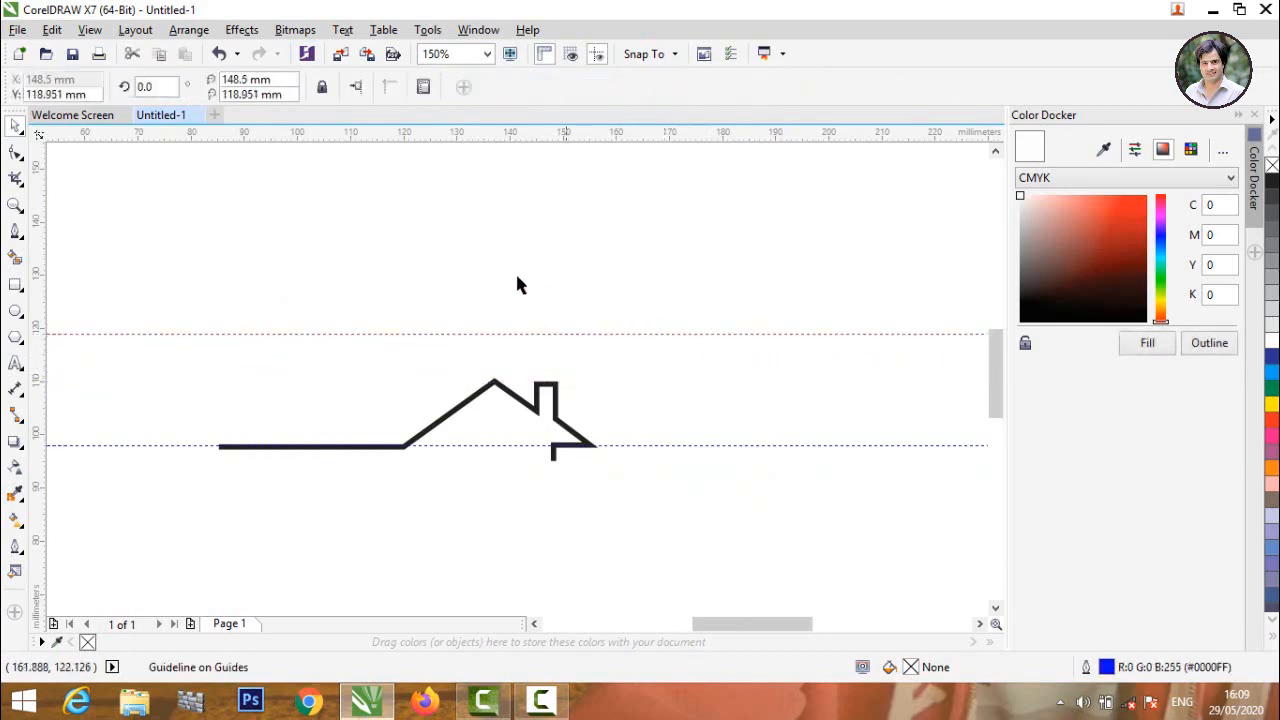
{"action": "left_click", "coordinate": [400, 298]}
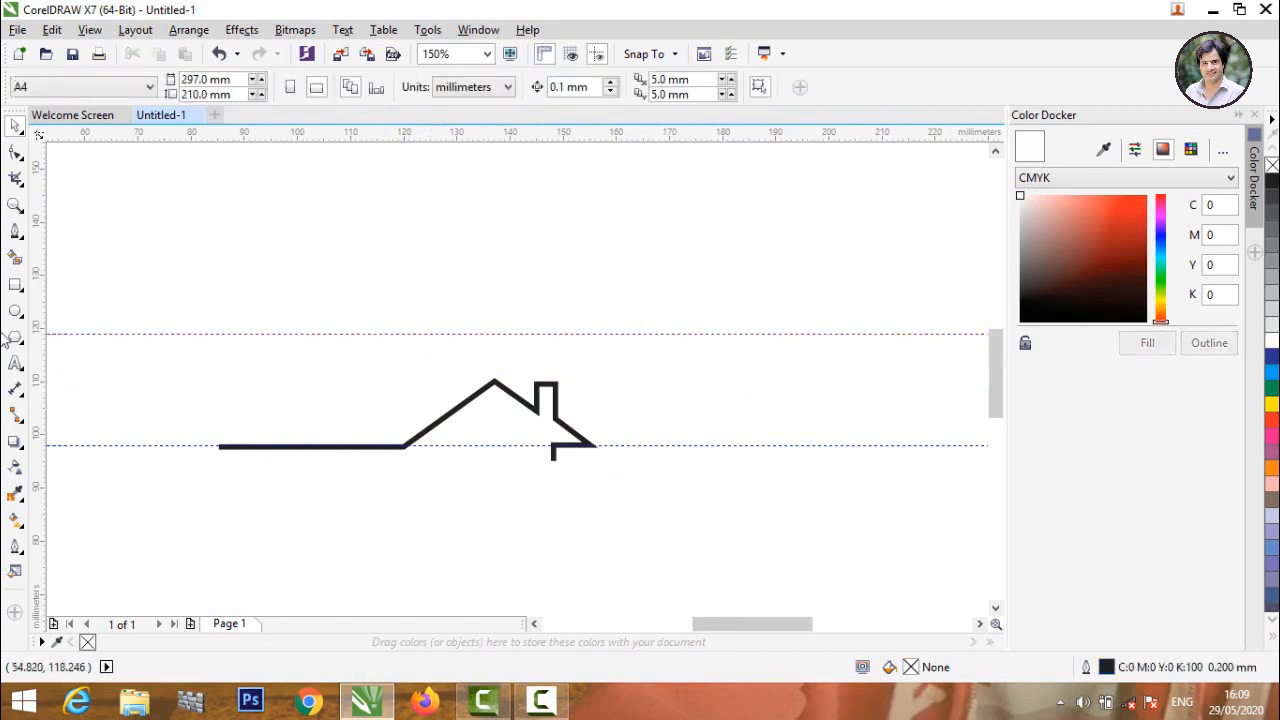
Draw a taller house outline about 19 by 25 mm with the Pen tool, from below the baseline over a peak to the first roof's left slope
{"action": "left_click", "coordinate": [15, 230]}
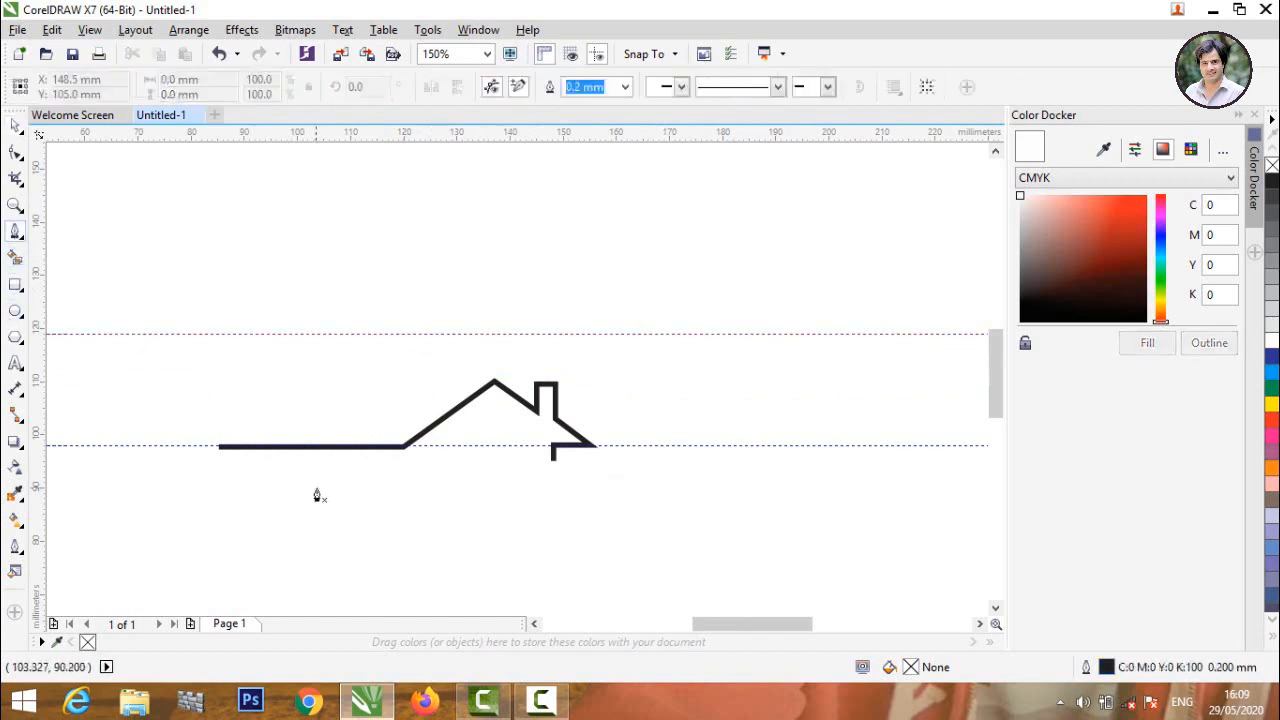
{"action": "double_click", "coordinate": [378, 450]}
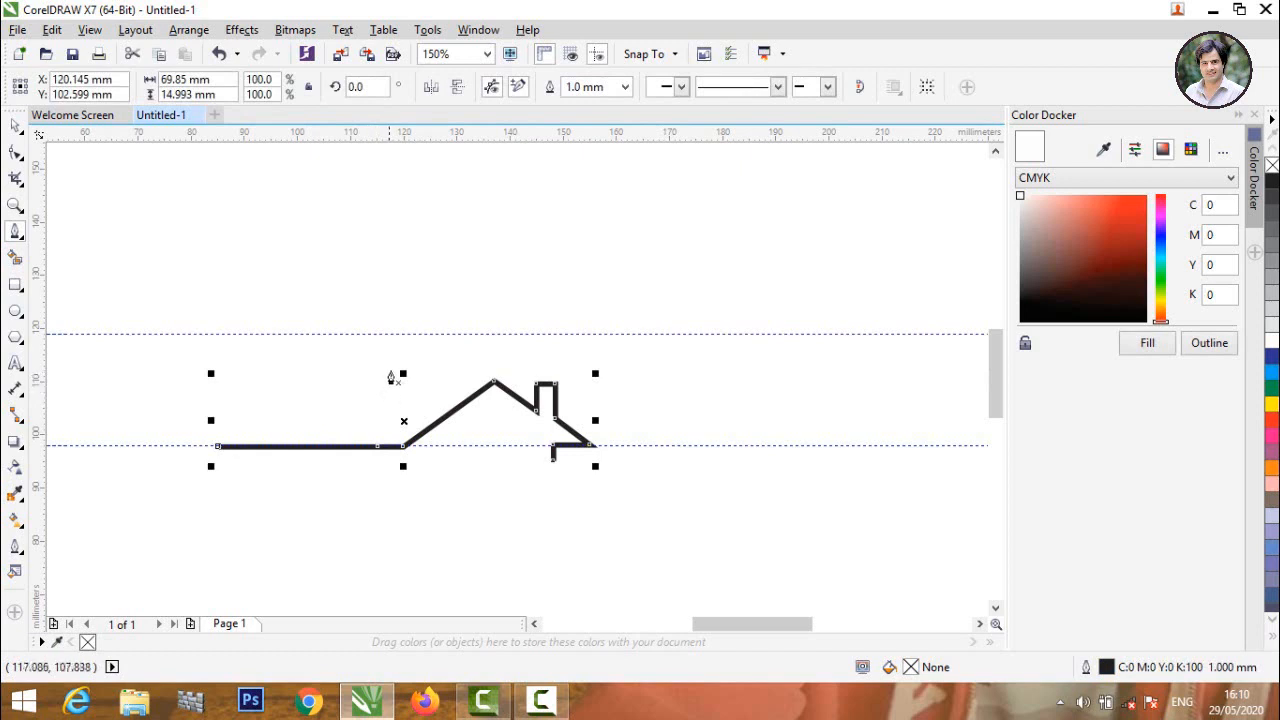
{"action": "left_click", "coordinate": [380, 460]}
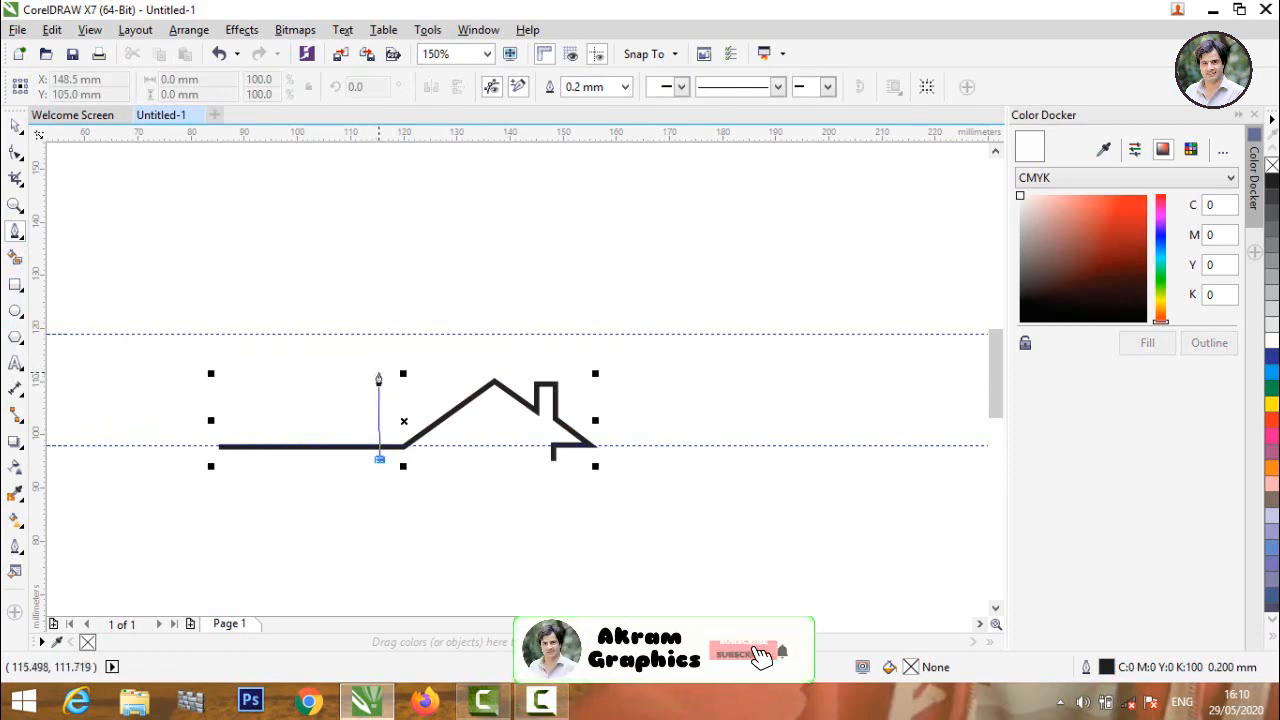
{"action": "left_click", "coordinate": [378, 367]}
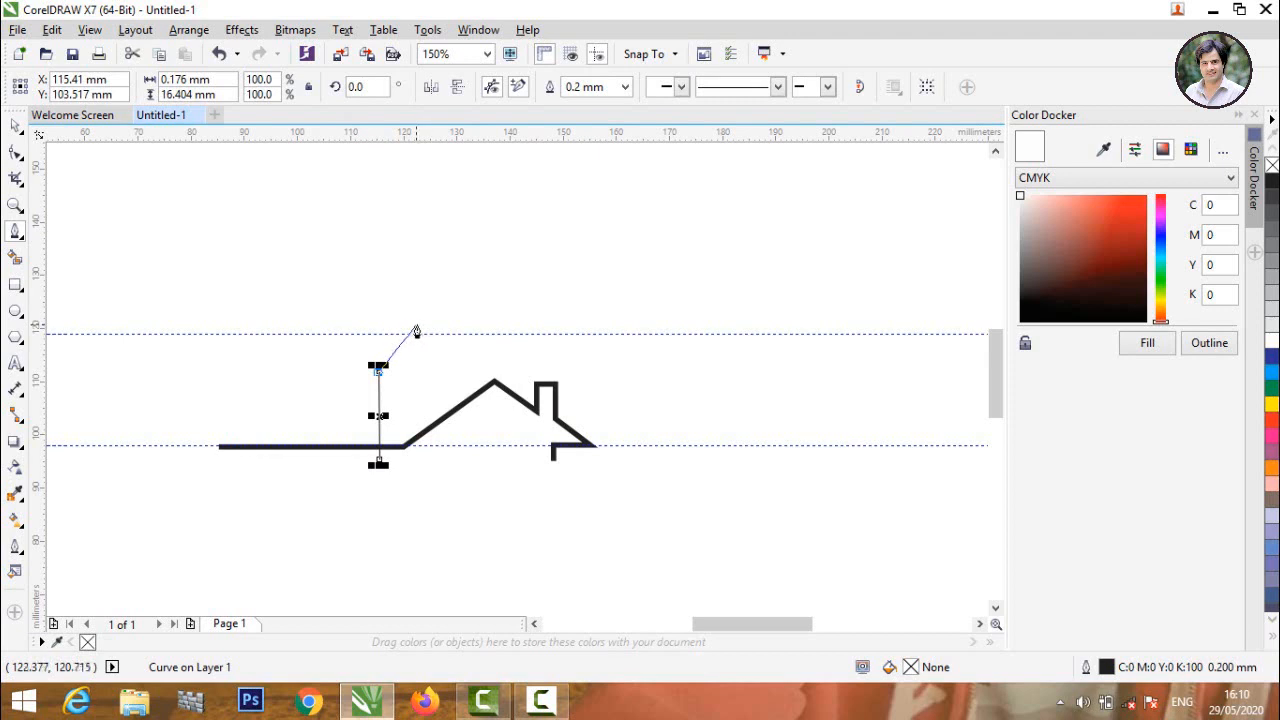
{"action": "left_click", "coordinate": [421, 327]}
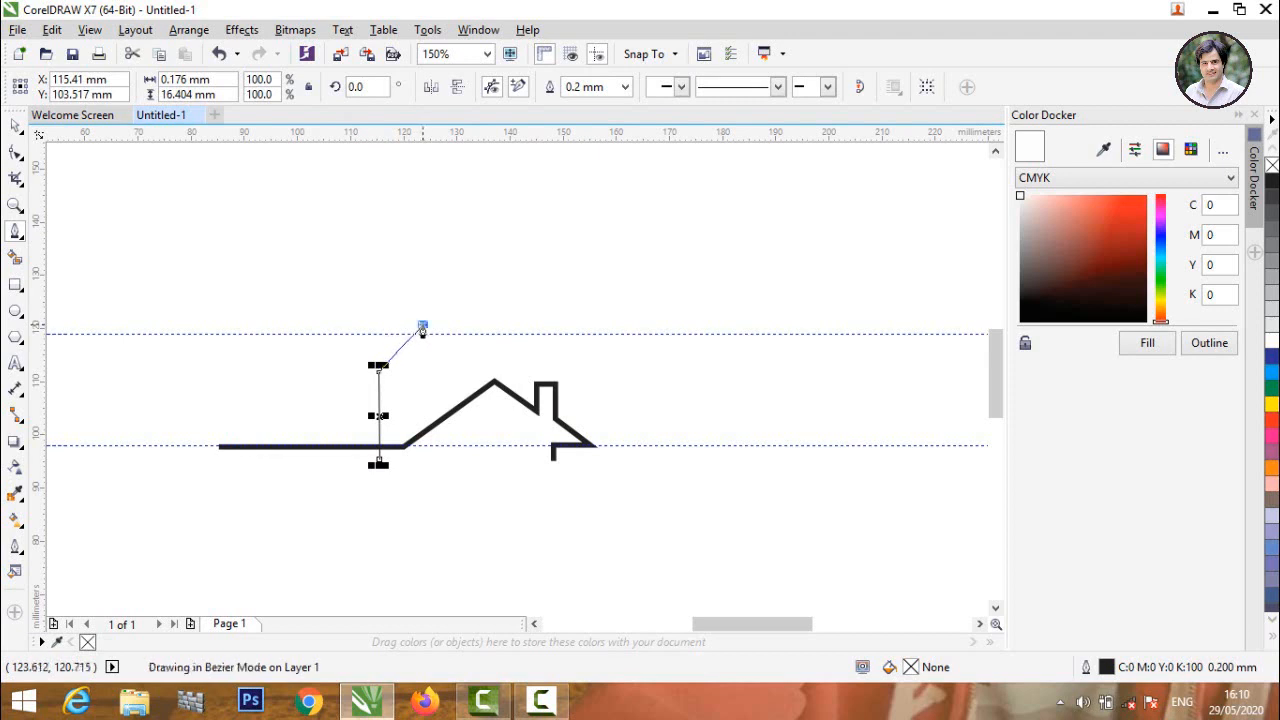
{"action": "left_click", "coordinate": [480, 360]}
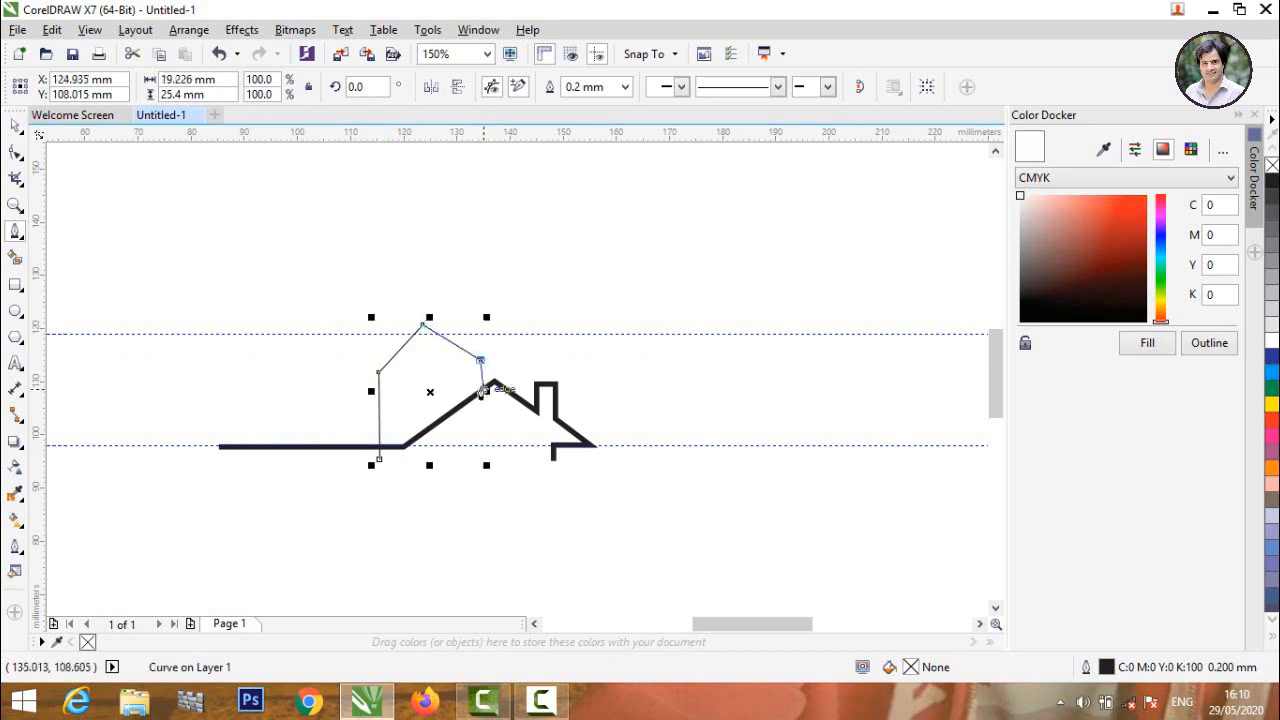
{"action": "scroll", "coordinate": [477, 394], "scroll_direction": "up", "scroll_amount": 3}
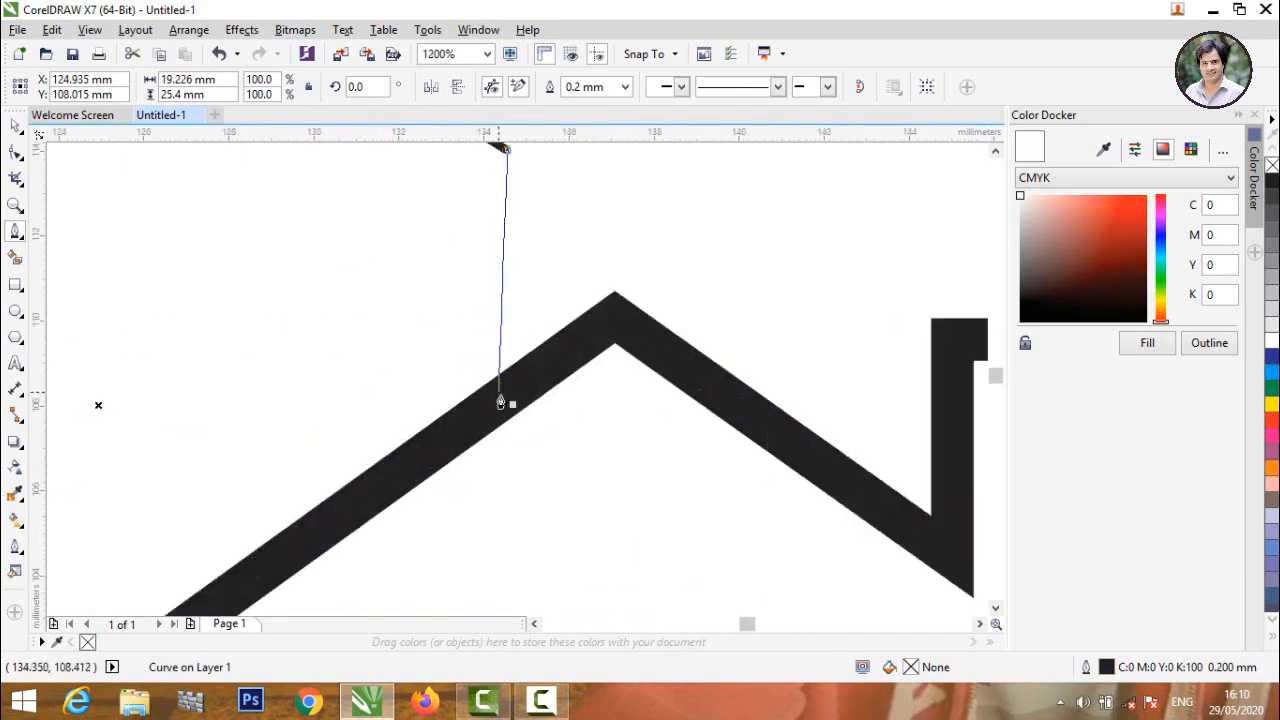
{"action": "left_click", "coordinate": [505, 436]}
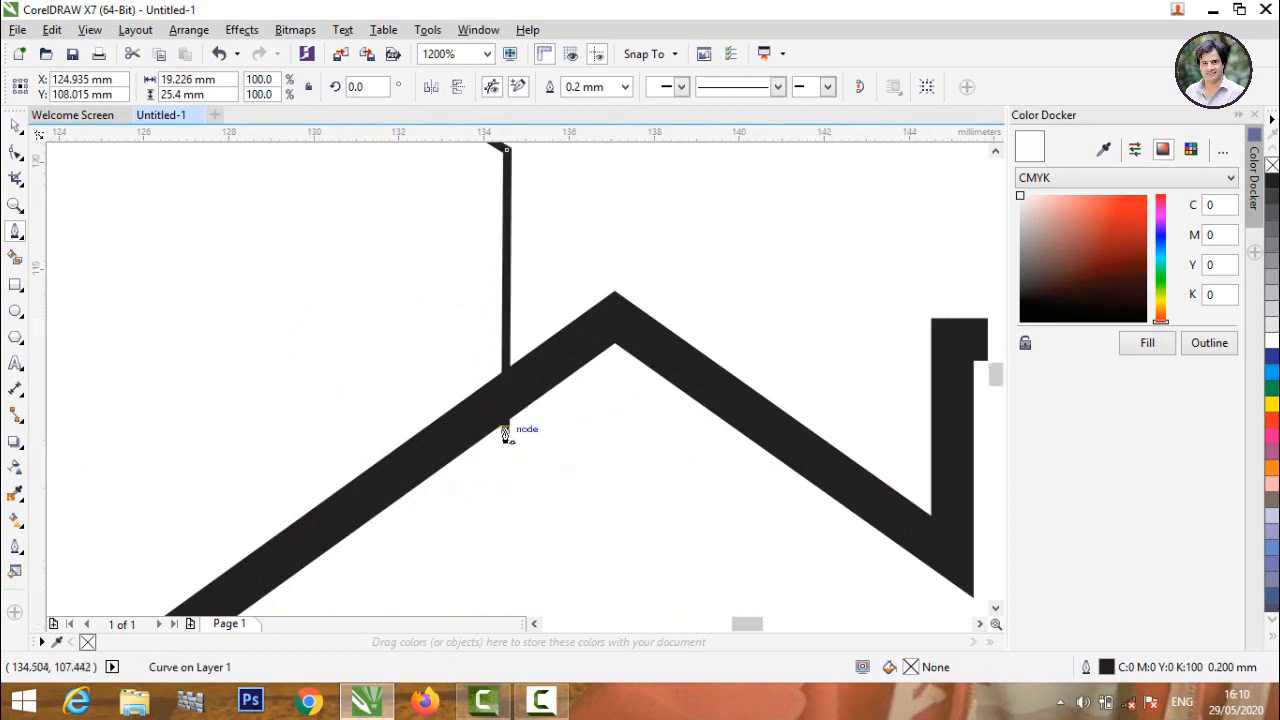
{"action": "scroll", "coordinate": [503, 430], "scroll_direction": "down", "scroll_amount": 2}
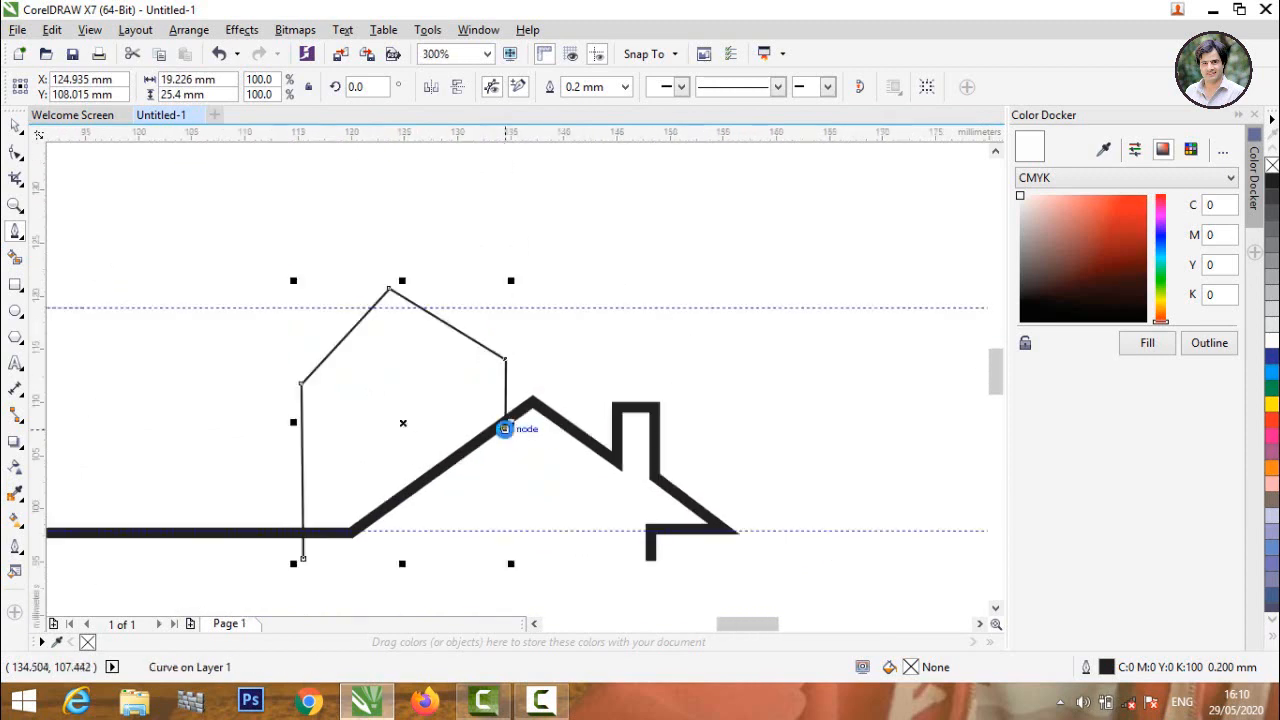
{"action": "left_click", "coordinate": [17, 231]}
{"action": "left_click_drag", "start_coordinate": [134, 234], "coordinate": [133, 295]}
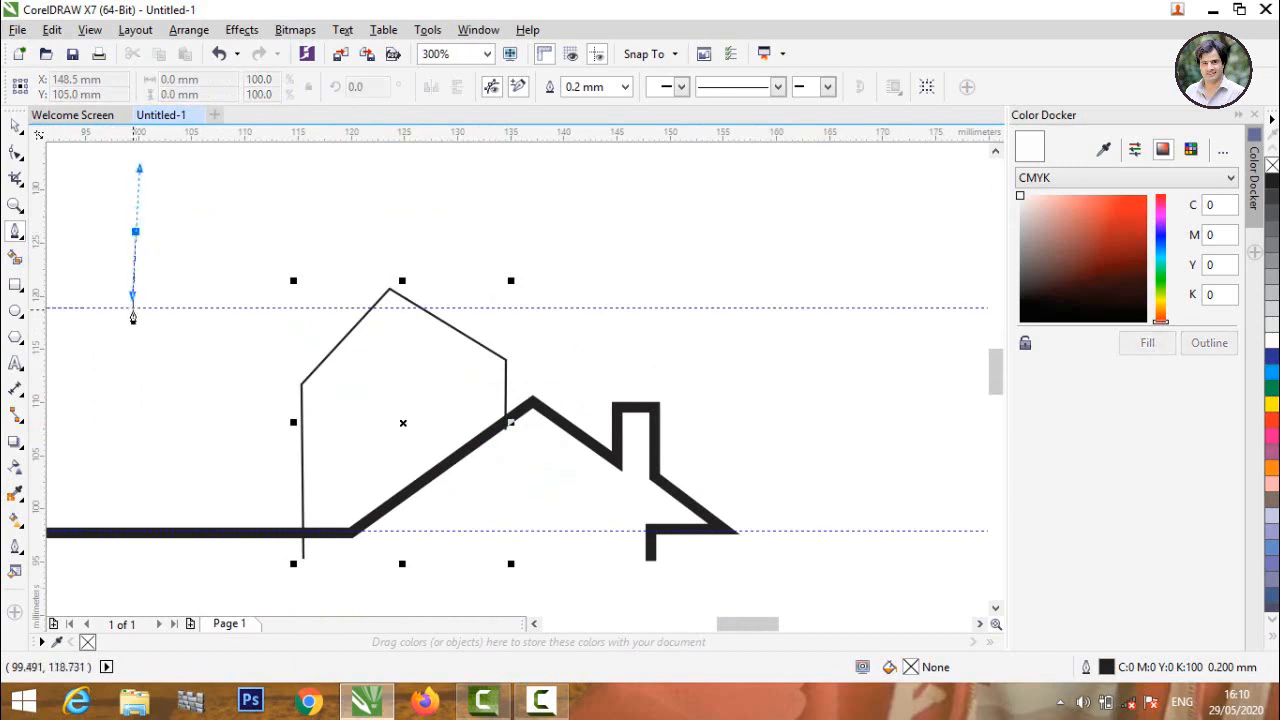
{"action": "double_click", "coordinate": [137, 237]}
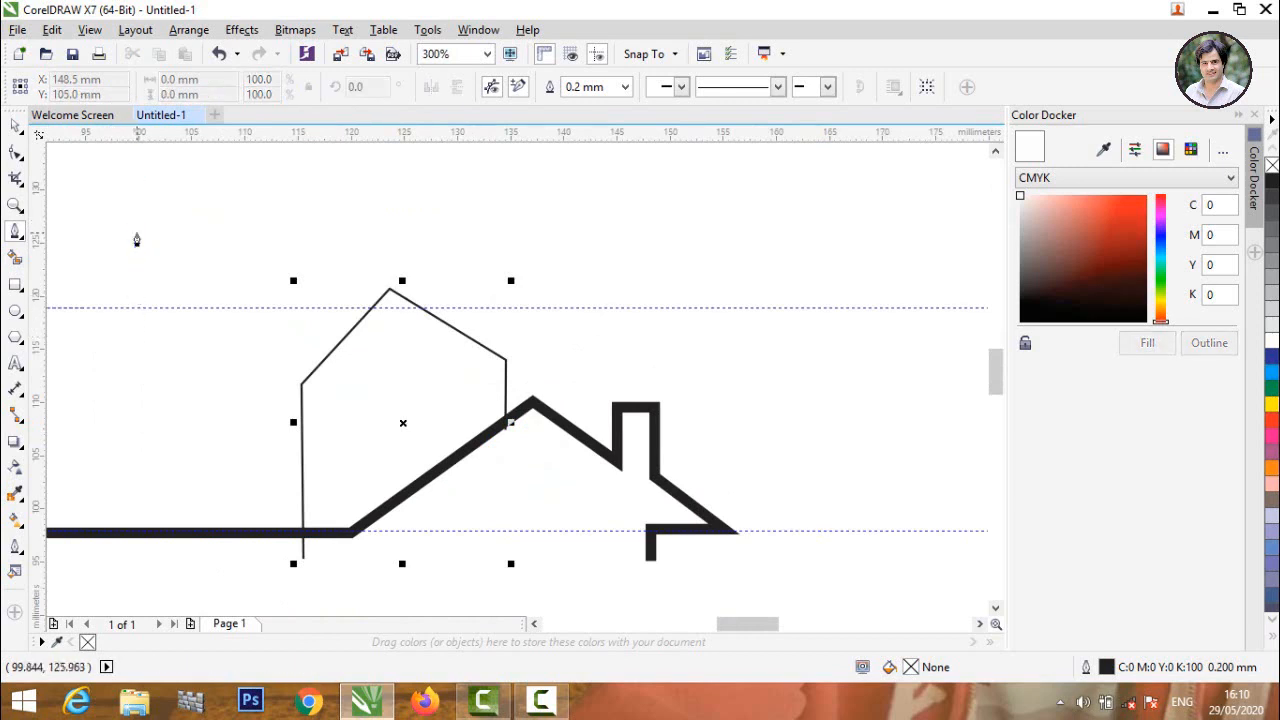
{"action": "left_click", "coordinate": [106, 225]}
{"action": "left_click", "coordinate": [104, 225]}
Draw a narrow vertical rectangle about 1.6 by 12.3 mm in the empty area left of the taller house outline
{"action": "left_click", "coordinate": [16, 288]}
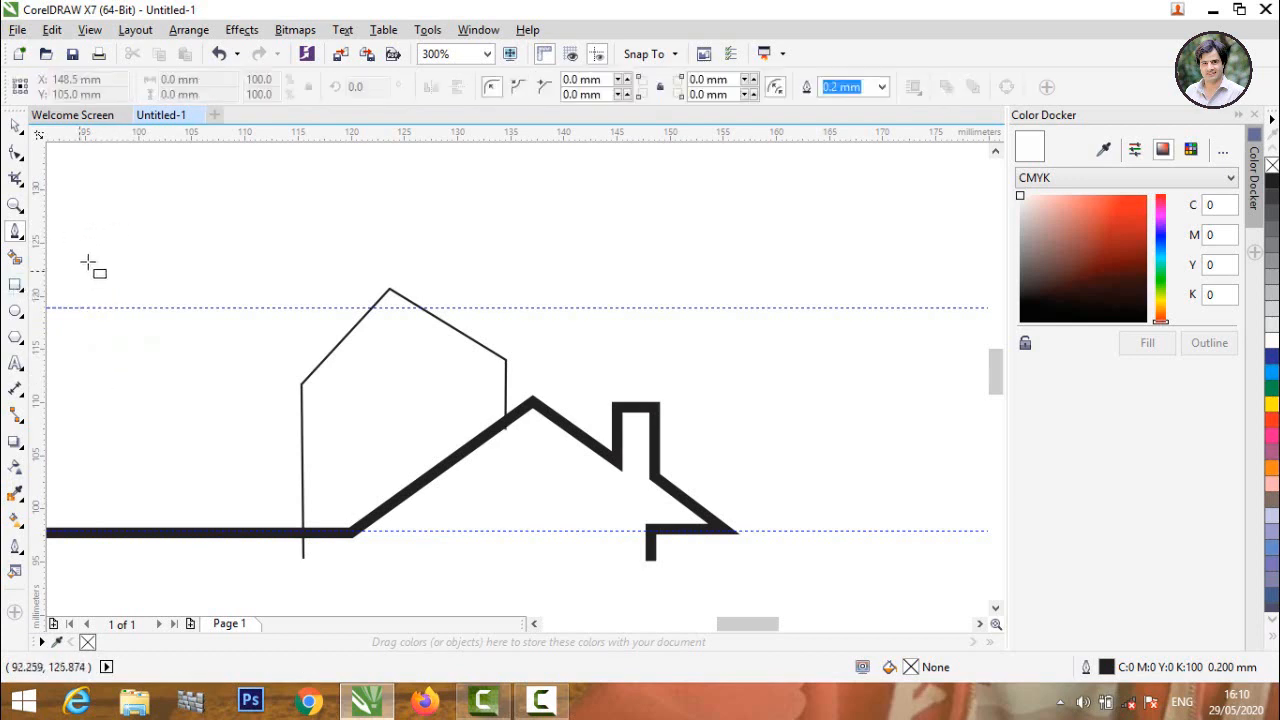
{"action": "left_click_drag", "start_coordinate": [89, 252], "coordinate": [106, 382]}
{"action": "left_click", "coordinate": [15, 126]}
{"action": "left_click", "coordinate": [75, 185]}
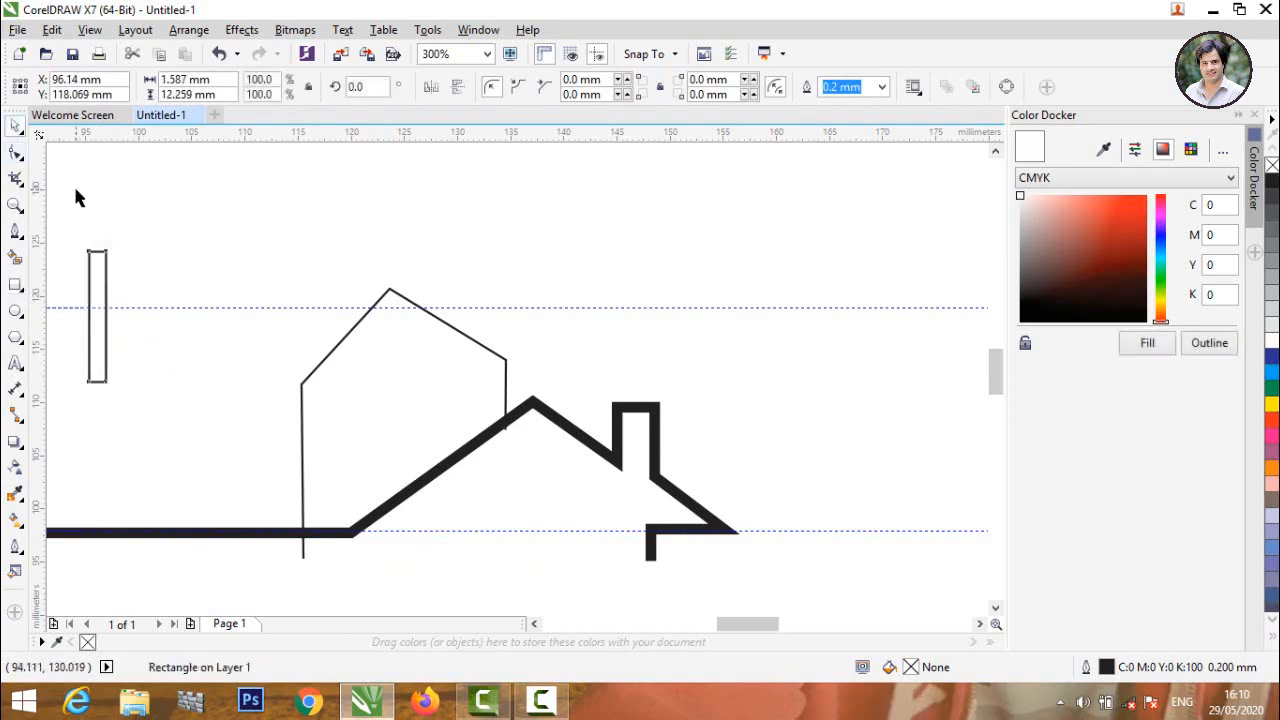
Move the narrow rectangle so its right side lies on the taller house outline's right wall
{"action": "left_click_drag", "start_coordinate": [106, 270], "coordinate": [494, 331]}
{"action": "scroll", "coordinate": [494, 331], "scroll_direction": "up", "scroll_amount": 2}
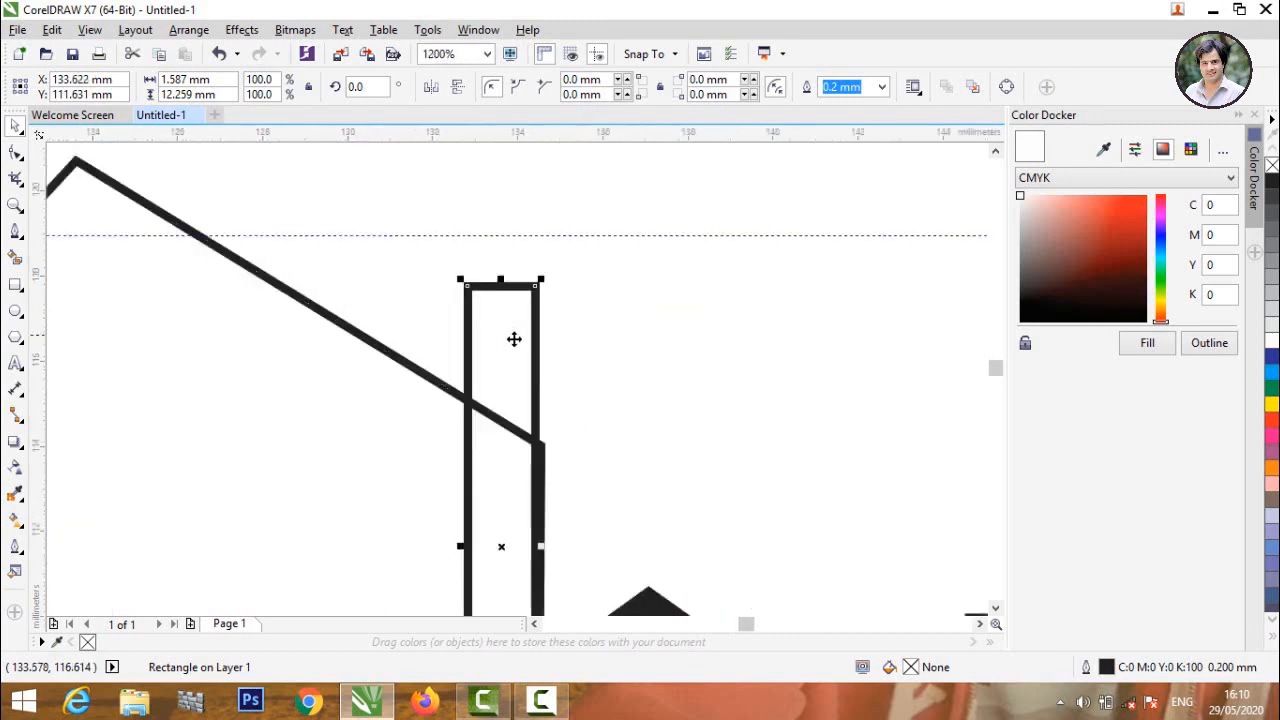
{"action": "scroll", "coordinate": [502, 300], "scroll_direction": "down", "scroll_amount": 2}
{"action": "scroll", "coordinate": [480, 350], "scroll_direction": "up", "scroll_amount": 1}
{"action": "left_click_drag", "start_coordinate": [457, 349], "coordinate": [470, 348]}
{"action": "scroll", "coordinate": [470, 348], "scroll_direction": "down", "scroll_amount": 2}
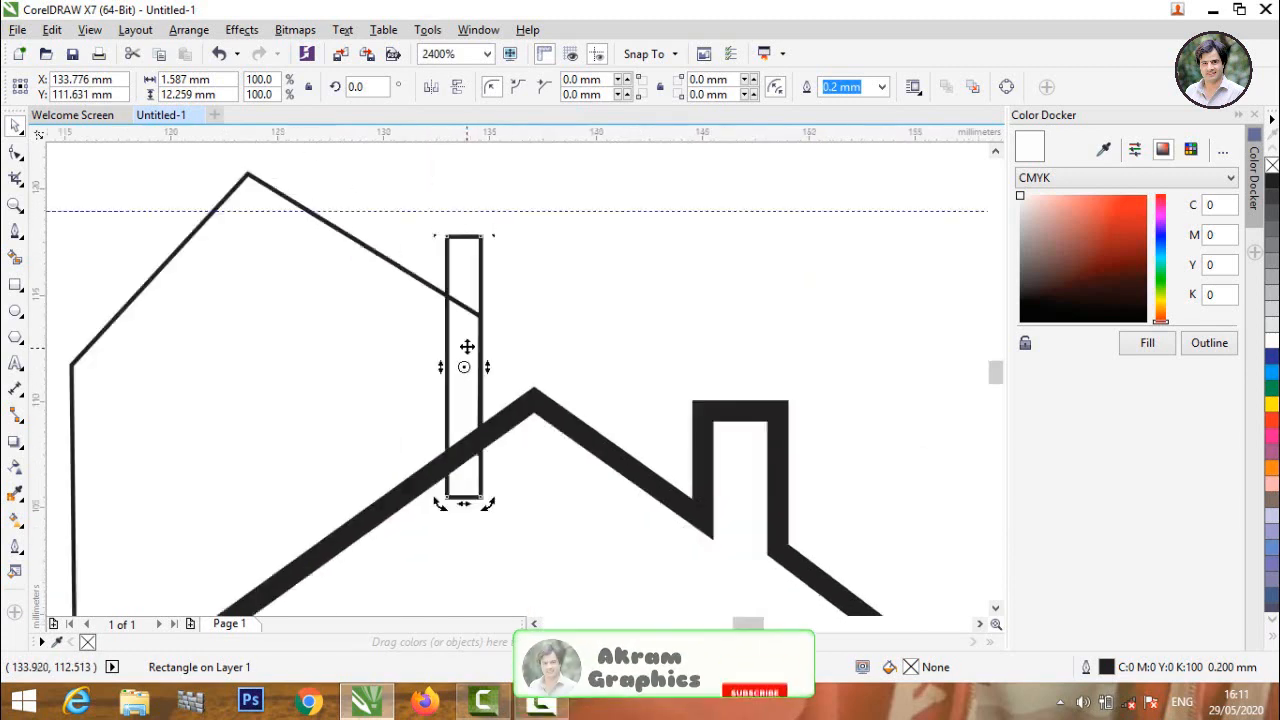
{"action": "left_click", "coordinate": [572, 252]}
{"action": "left_click", "coordinate": [482, 252]}
{"action": "left_click", "coordinate": [473, 258]}
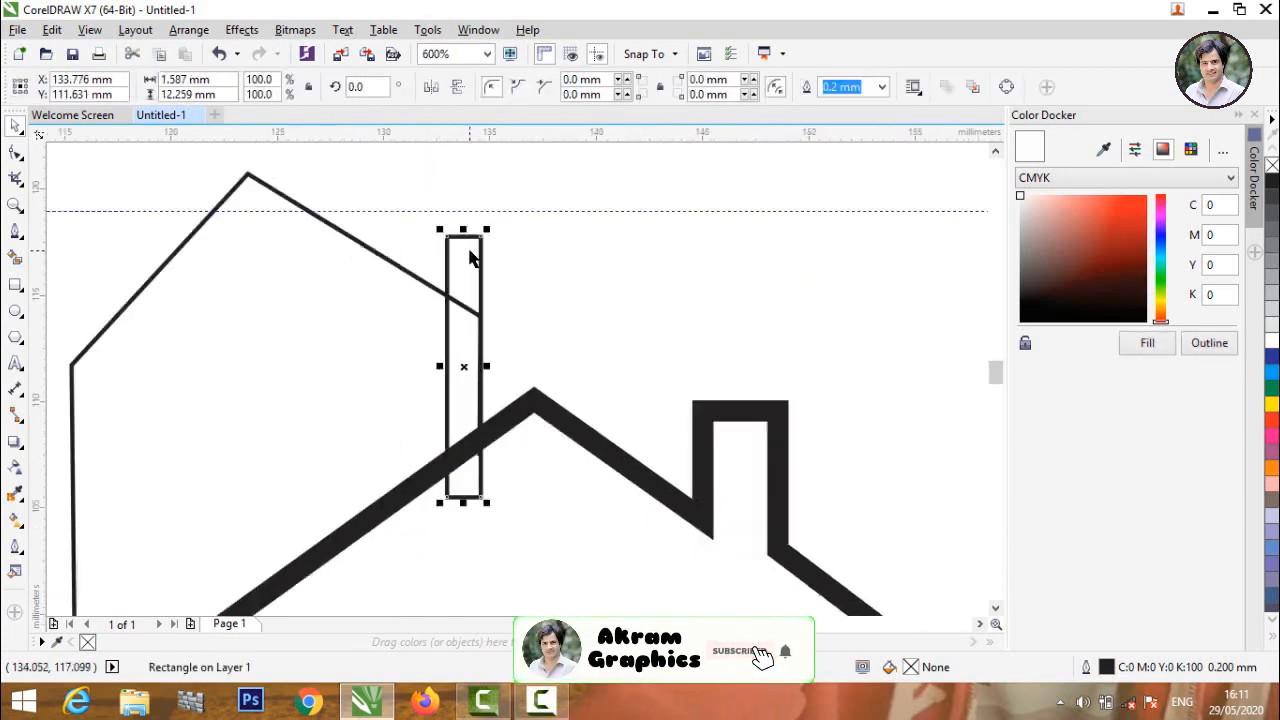
Duplicate the narrow rectangle to its left and resize the copy to about 2.6 by 14.5 mm
{"action": "left_click_drag", "start_coordinate": [473, 258], "coordinate": [462, 208]}
{"action": "right_click", "coordinate": [423, 253]}
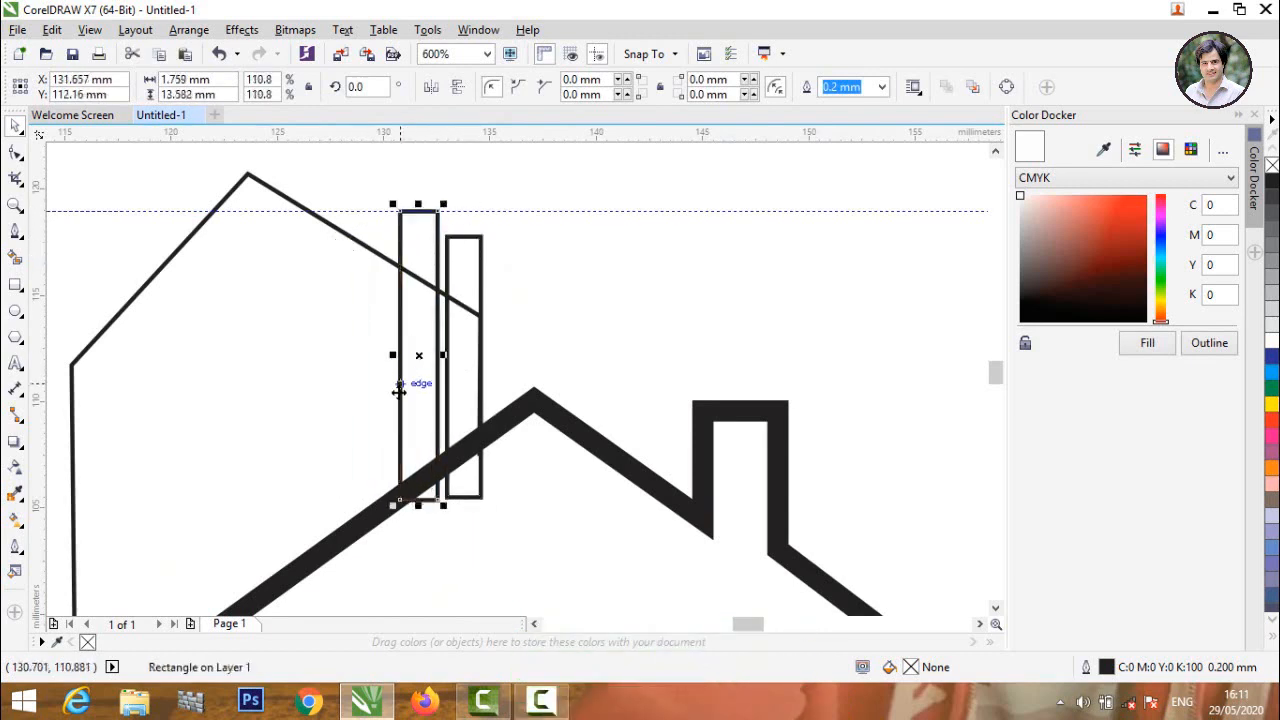
{"action": "left_click_drag", "start_coordinate": [390, 357], "coordinate": [371, 357]}
{"action": "left_click", "coordinate": [594, 291]}
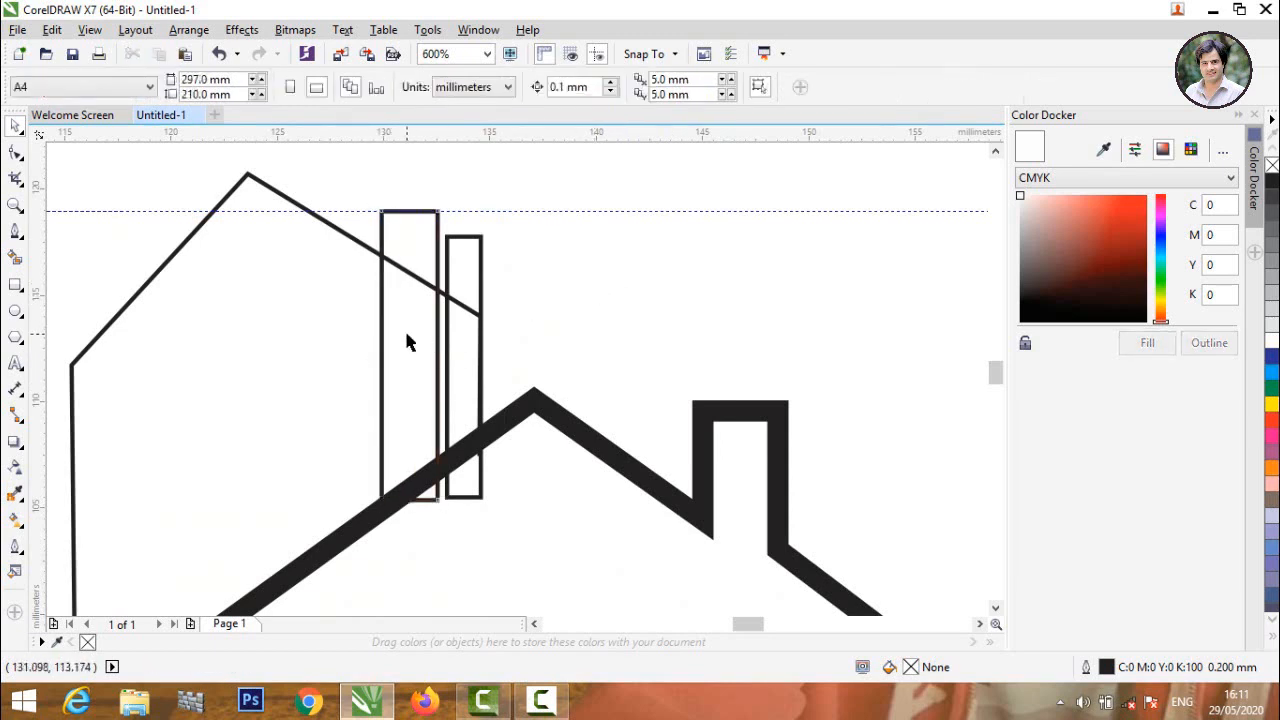
{"action": "left_click_drag", "start_coordinate": [406, 341], "coordinate": [370, 364]}
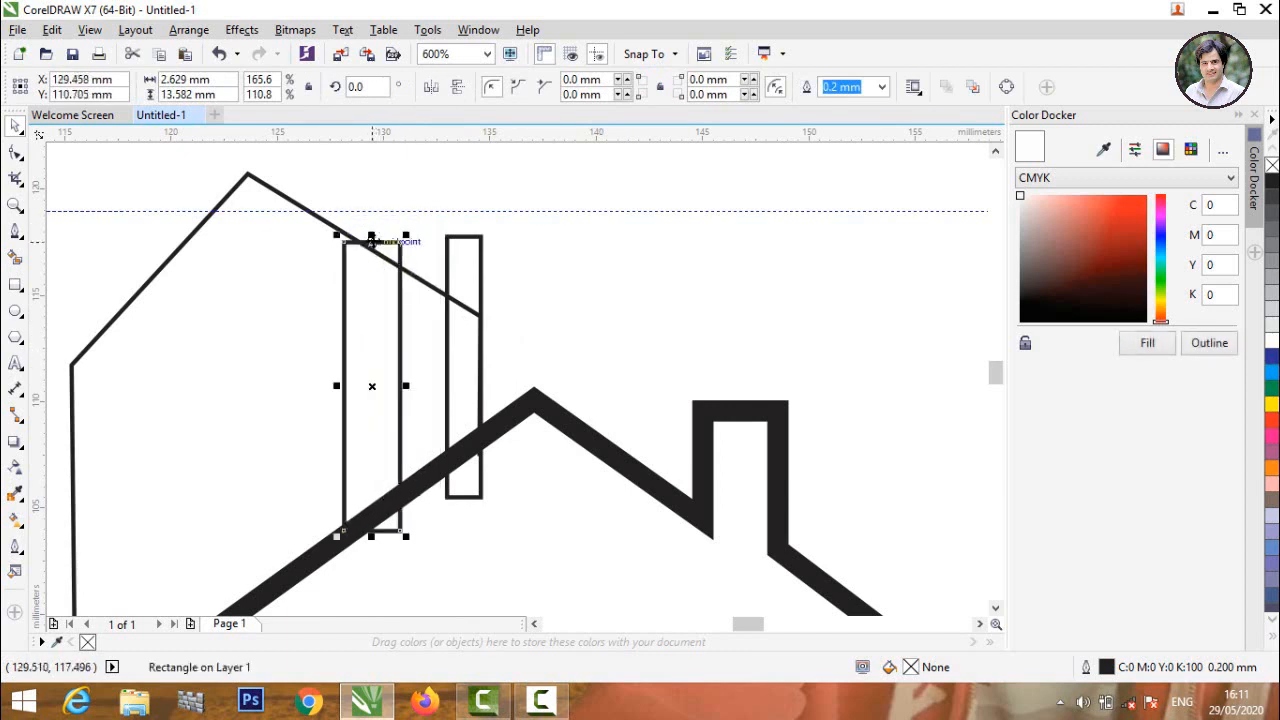
{"action": "left_click_drag", "start_coordinate": [371, 240], "coordinate": [373, 222]}
Replace the narrow rectangle at the house outline's right wall with a duplicate of the wider rectangle
{"action": "left_click", "coordinate": [482, 260]}
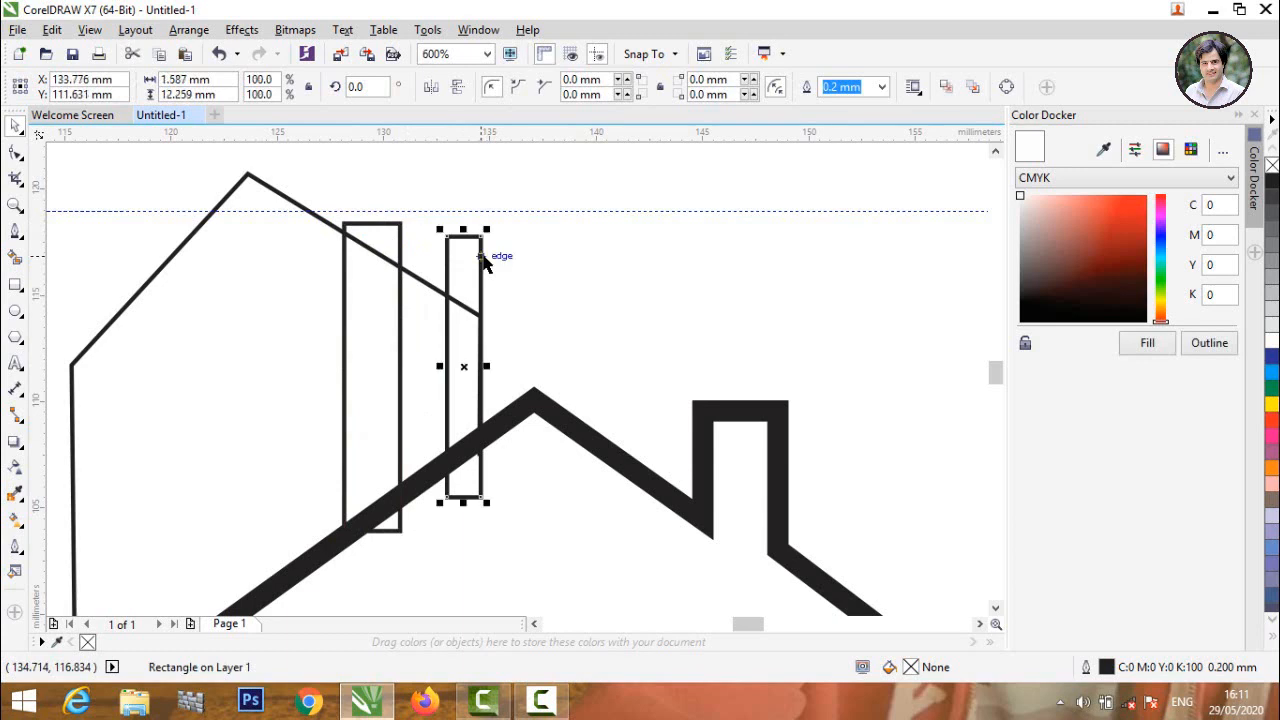
{"action": "key", "text": "Delete"}
{"action": "left_click", "coordinate": [361, 268]}
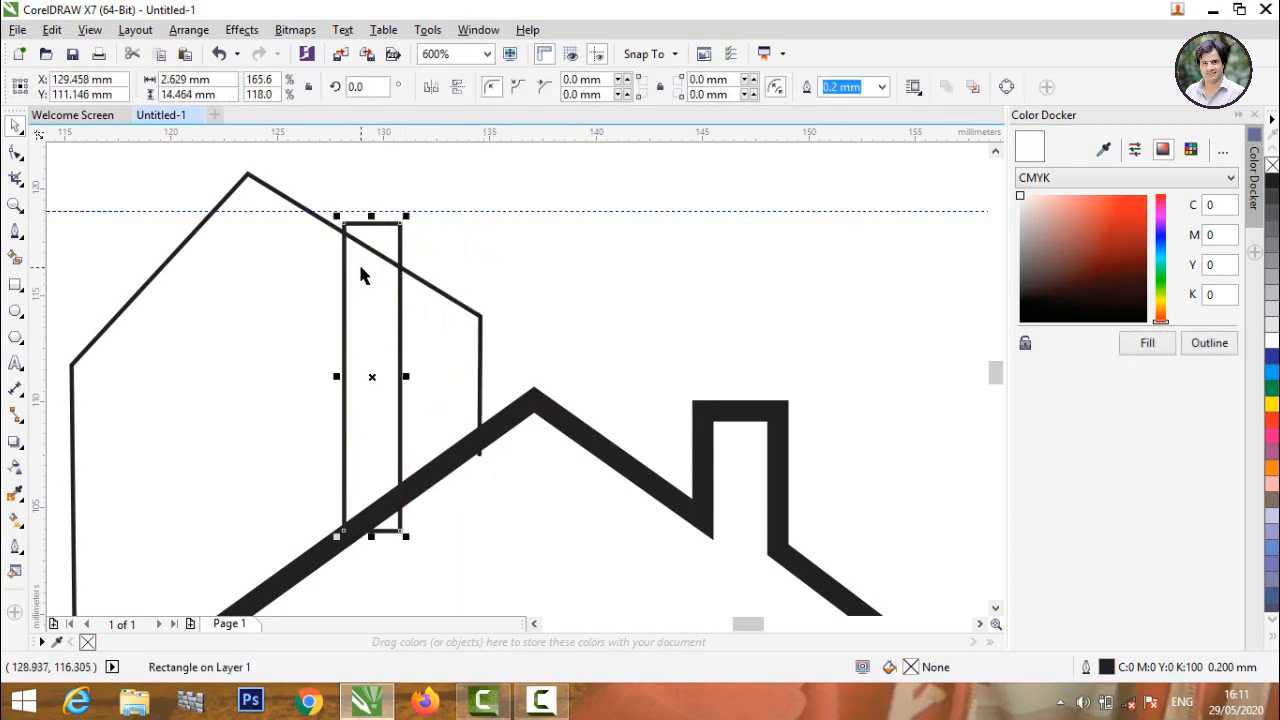
{"action": "left_click_drag", "start_coordinate": [377, 306], "coordinate": [456, 303]}
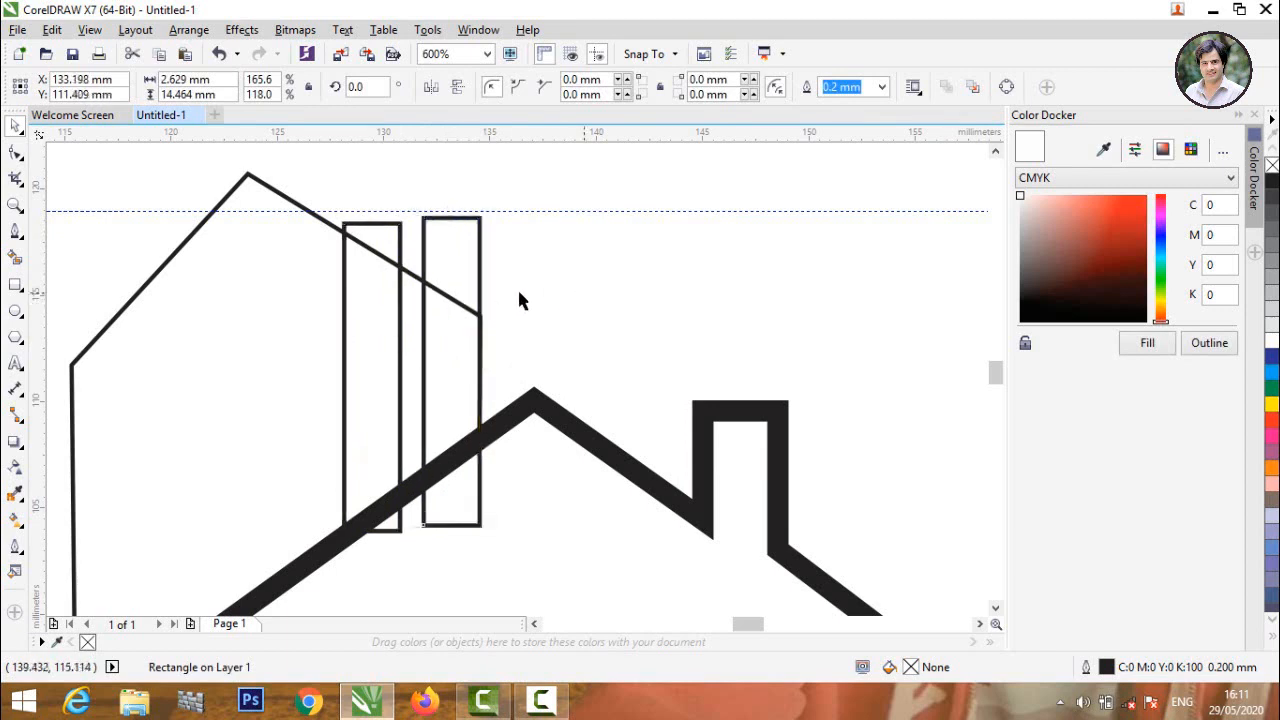
{"action": "left_click", "coordinate": [519, 296]}
Duplicate the middle rectangle to beneath the house peak and stretch the copy to about 24.4 mm tall, from above the peak to the roof slope
{"action": "left_click", "coordinate": [381, 315]}
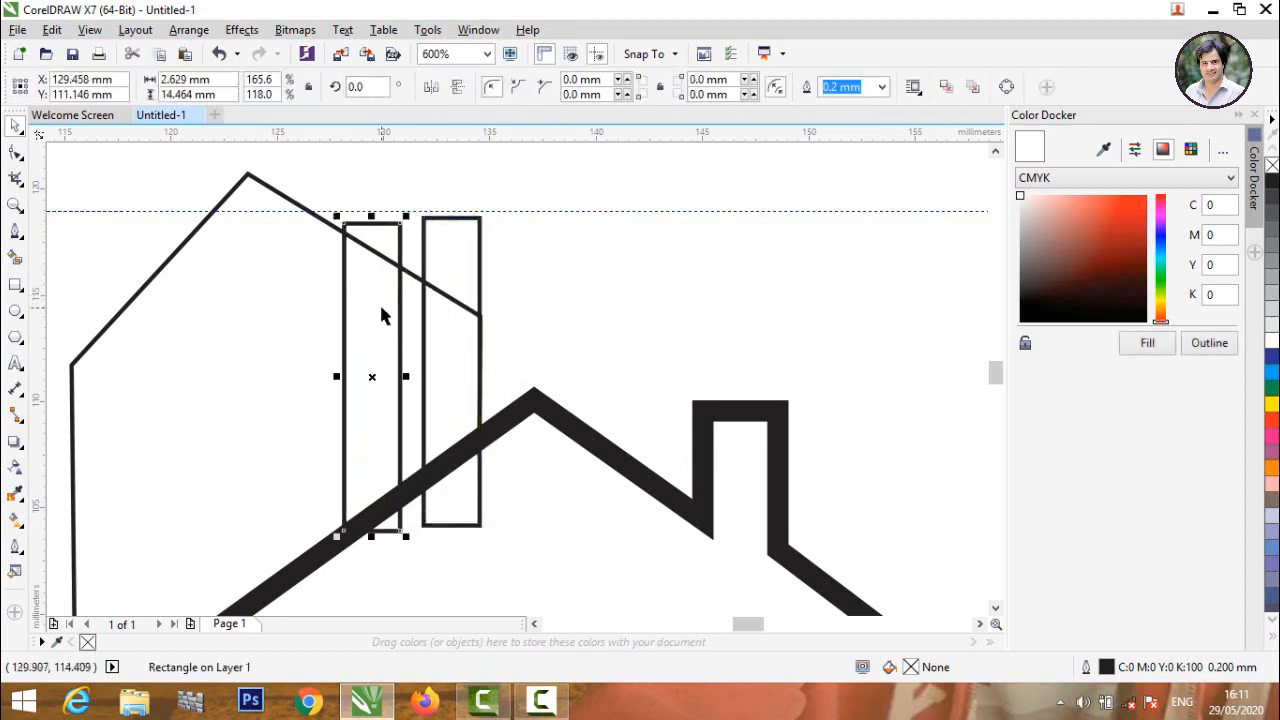
{"action": "left_click_drag", "start_coordinate": [381, 315], "coordinate": [286, 300]}
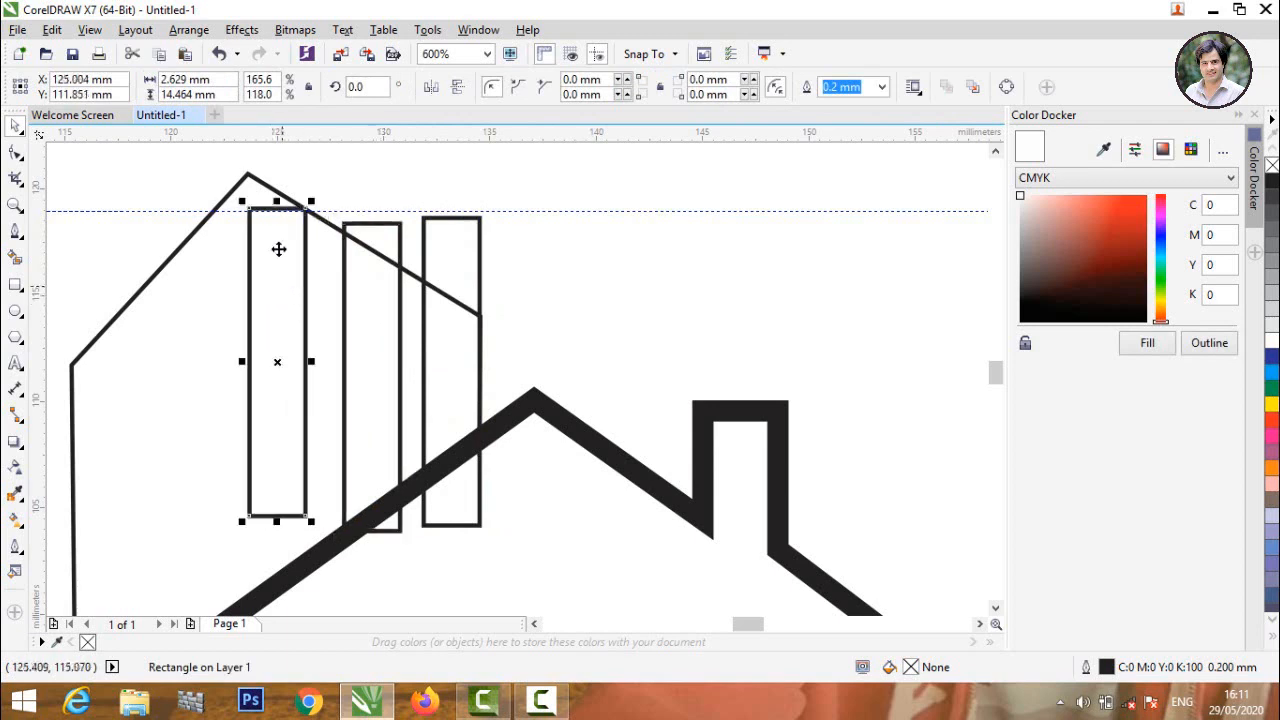
{"action": "left_click_drag", "start_coordinate": [276, 519], "coordinate": [276, 607]}
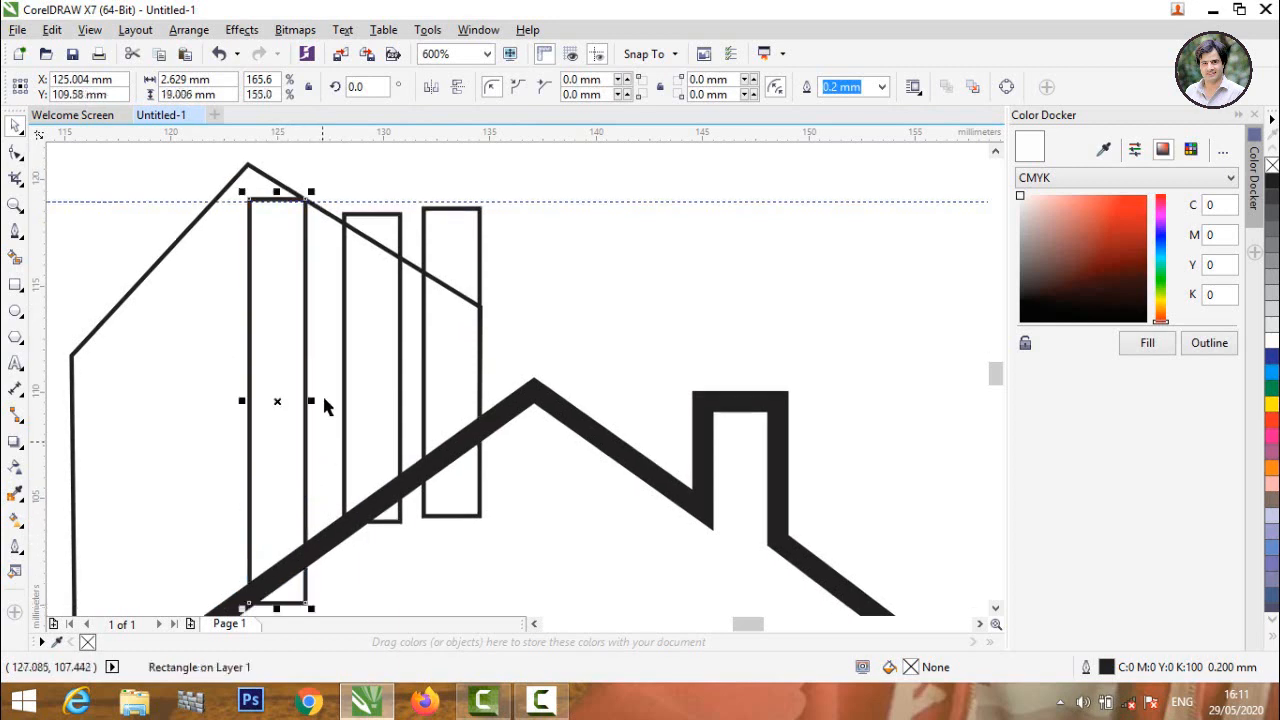
{"action": "left_click_drag", "start_coordinate": [277, 191], "coordinate": [278, 149]}
{"action": "scroll", "coordinate": [334, 248], "scroll_direction": "down", "scroll_amount": 3}
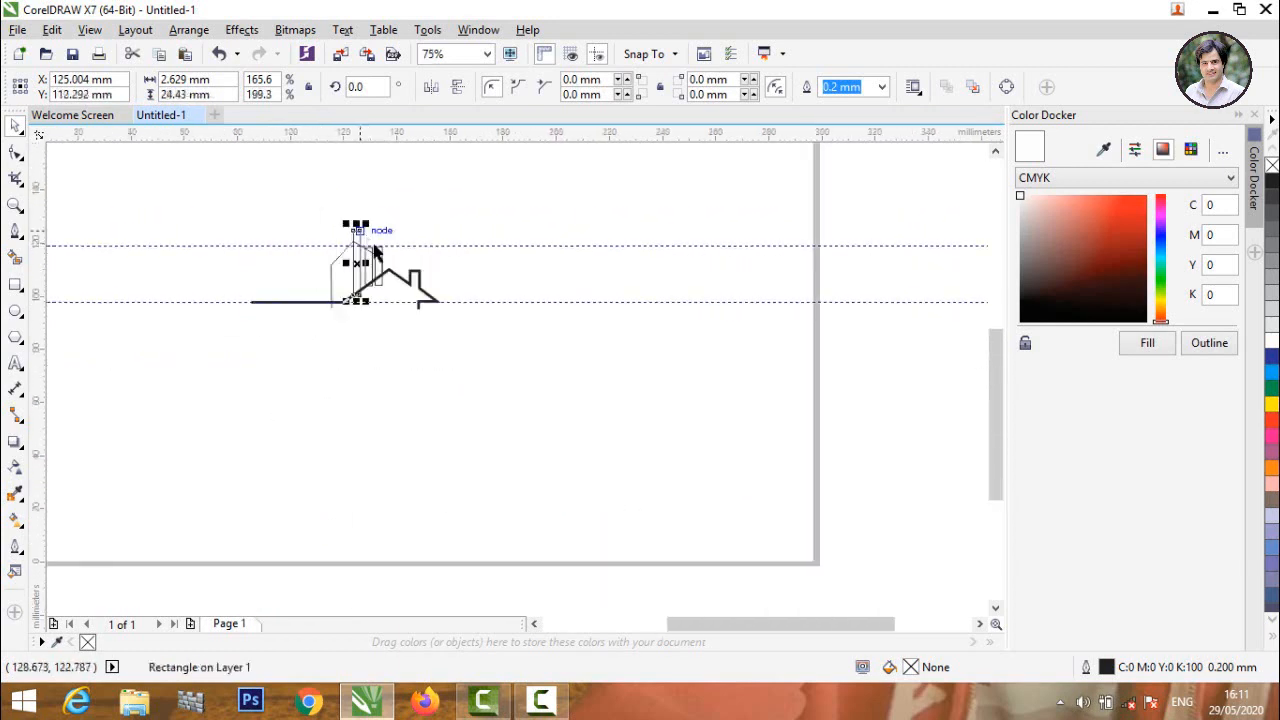
{"action": "scroll", "coordinate": [355, 250], "scroll_direction": "up", "scroll_amount": 5}
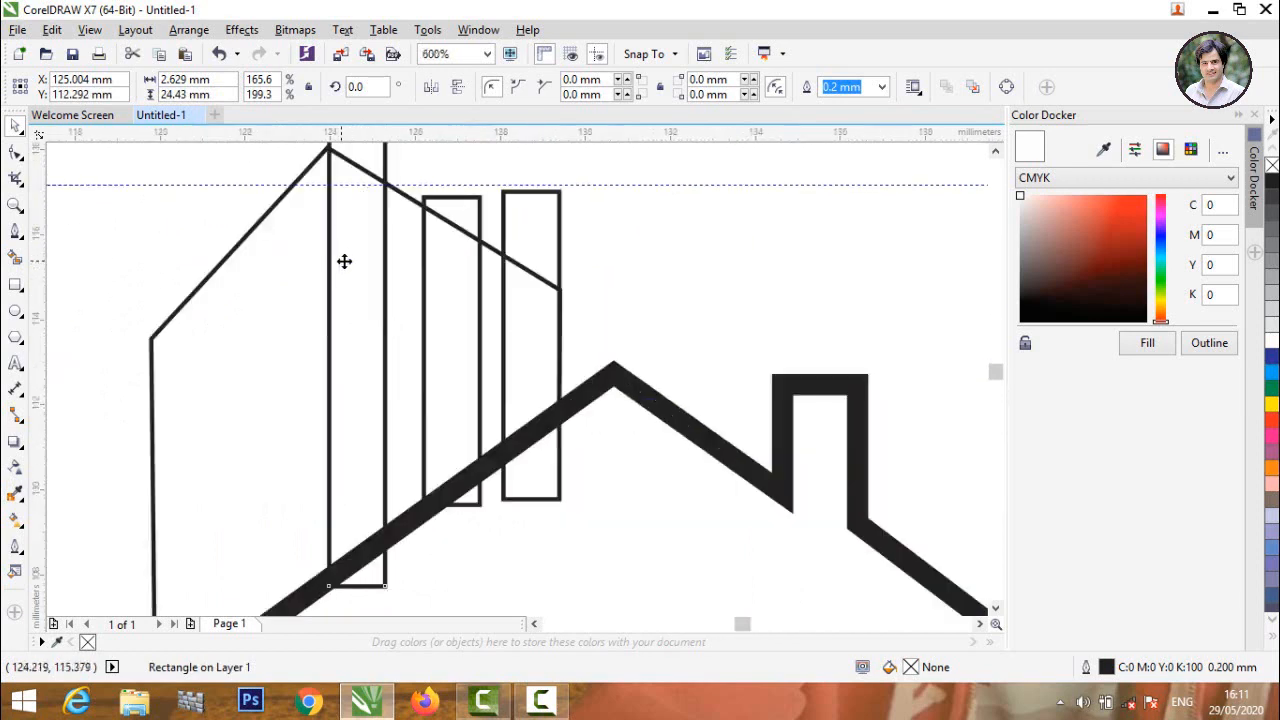
{"action": "scroll", "coordinate": [404, 265], "scroll_direction": "down", "scroll_amount": 1}
Widen the tallest rectangle toward the middle one, to about 3.6 mm
{"action": "left_click", "coordinate": [475, 312]}
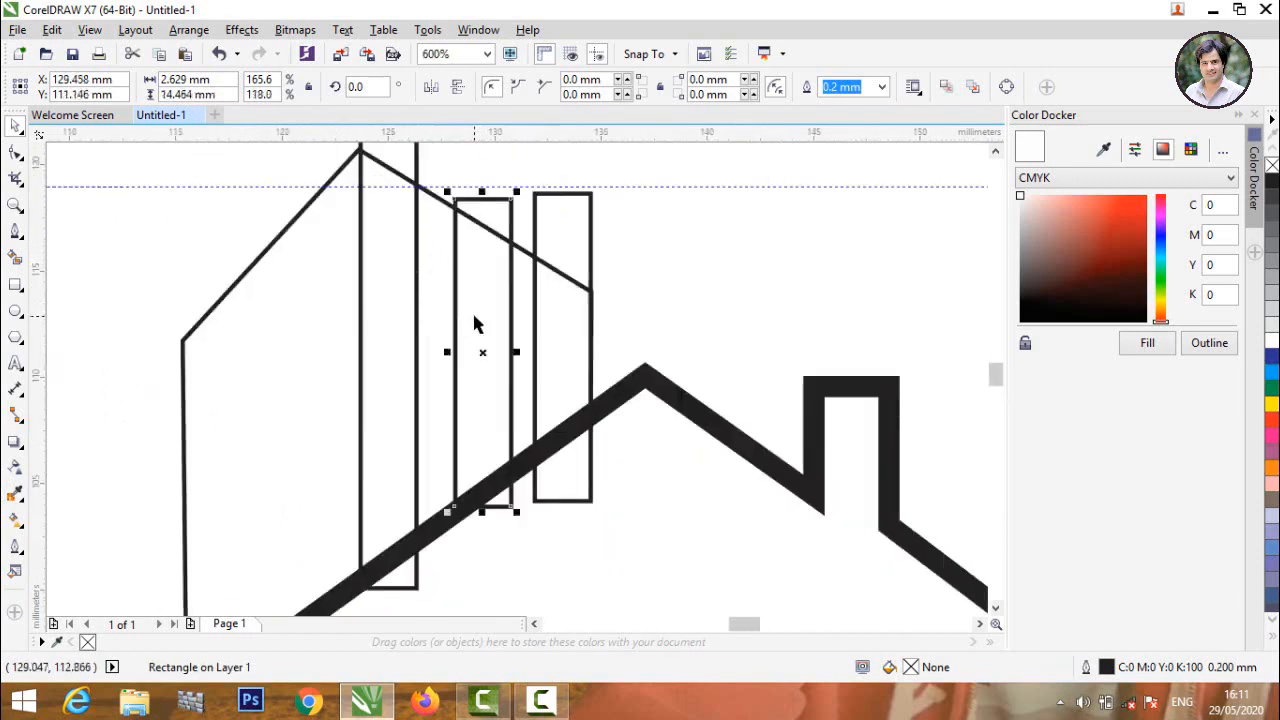
{"action": "left_click", "coordinate": [400, 314]}
{"action": "left_click_drag", "start_coordinate": [422, 328], "coordinate": [438, 331]}
{"action": "left_click", "coordinate": [197, 222]}
{"action": "scroll", "coordinate": [197, 222], "scroll_direction": "down", "scroll_amount": 2}
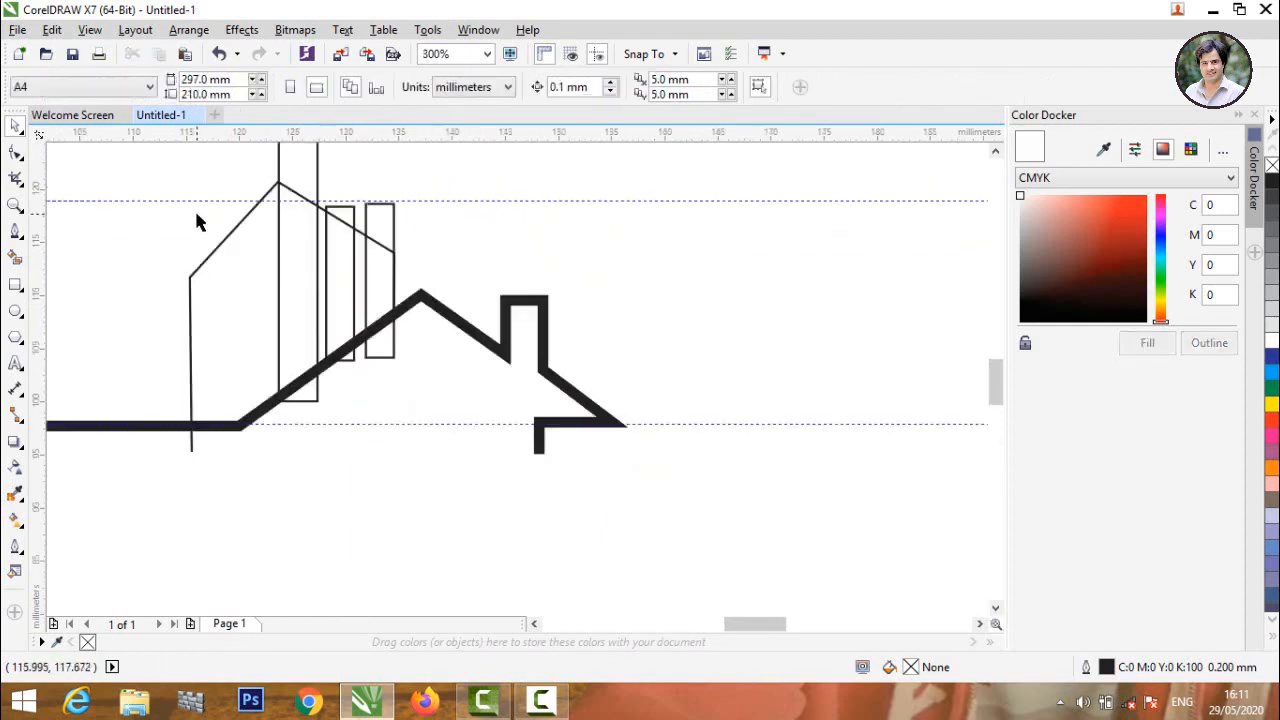
{"action": "left_click", "coordinate": [249, 214]}
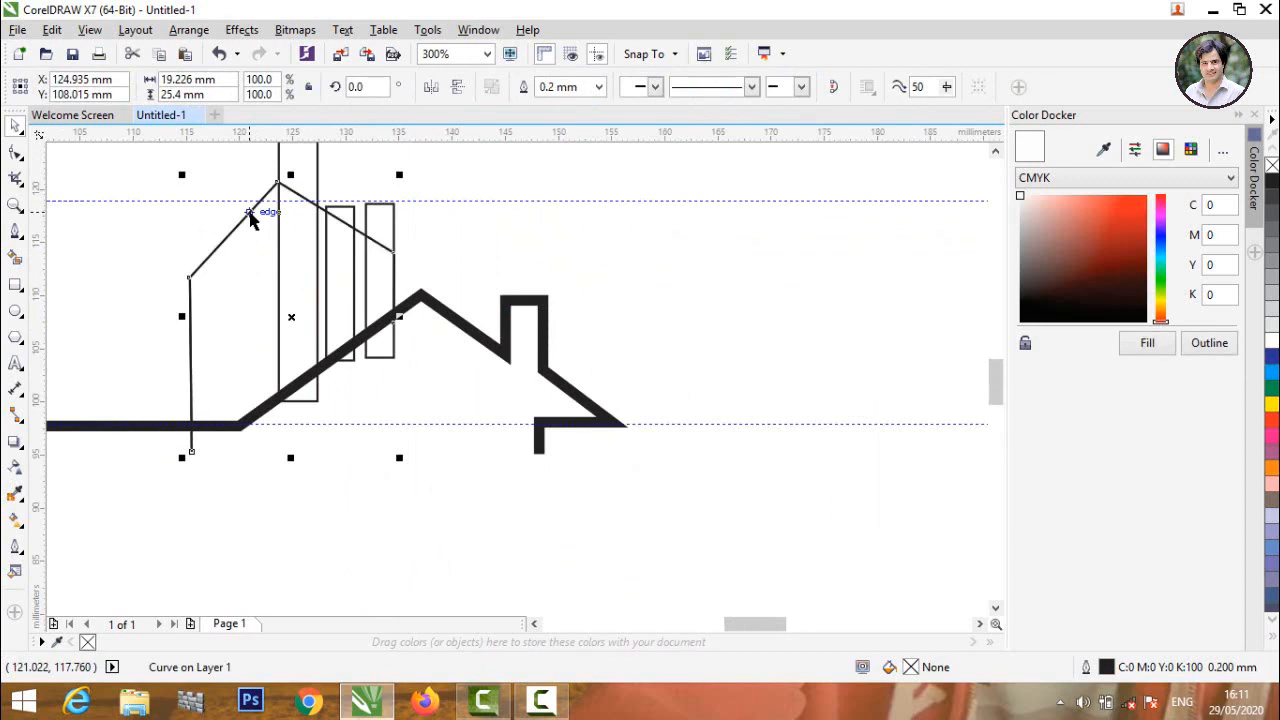
{"action": "left_click", "coordinate": [452, 215]}
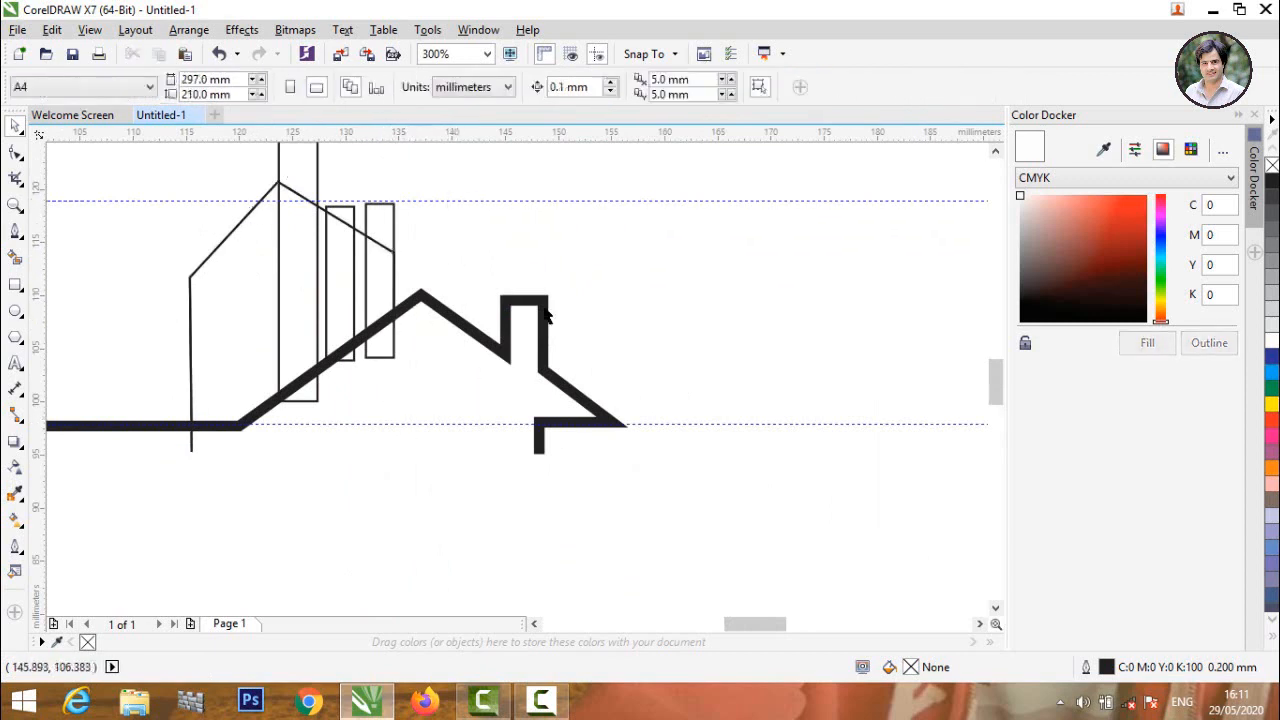
Smart Fill the three strips between the house outline and the roof slope with blue-grey (C40 M20 Y0 K40)
{"action": "scroll", "coordinate": [355, 308], "scroll_direction": "down", "scroll_amount": 1}
{"action": "scroll", "coordinate": [413, 287], "scroll_direction": "up", "scroll_amount": 1}
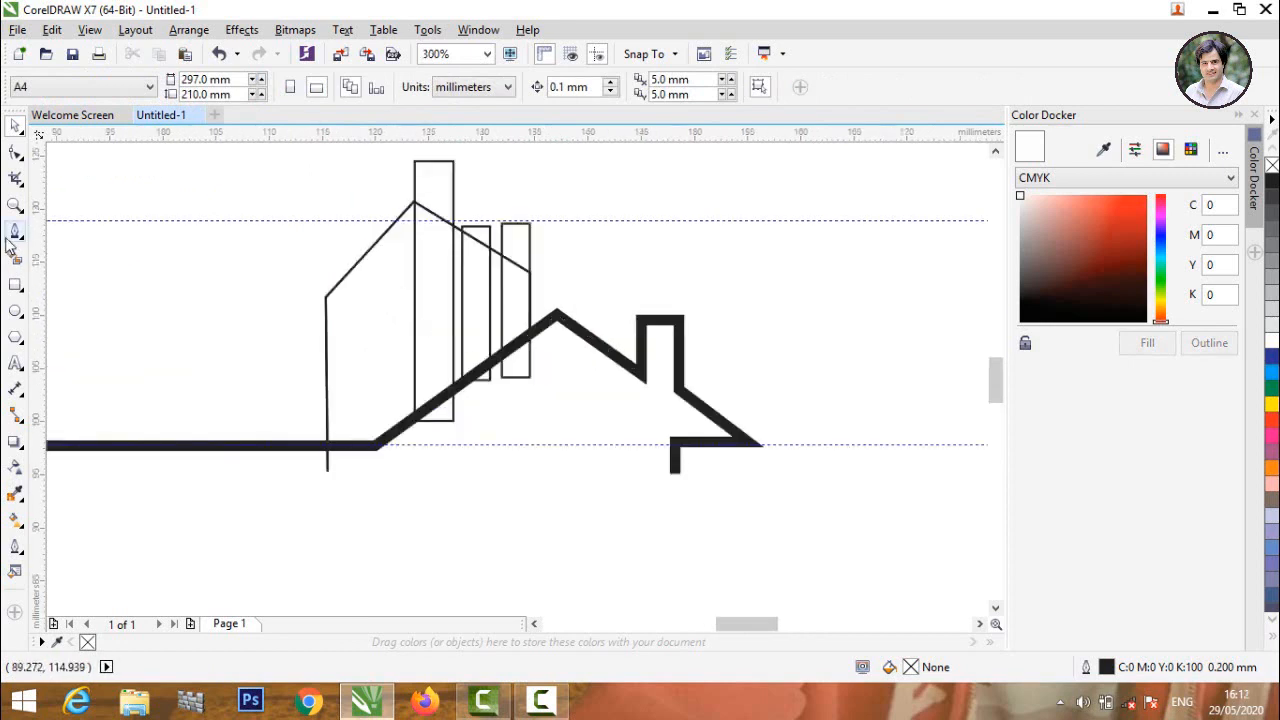
{"action": "left_click", "coordinate": [14, 261]}
{"action": "left_click", "coordinate": [480, 298]}
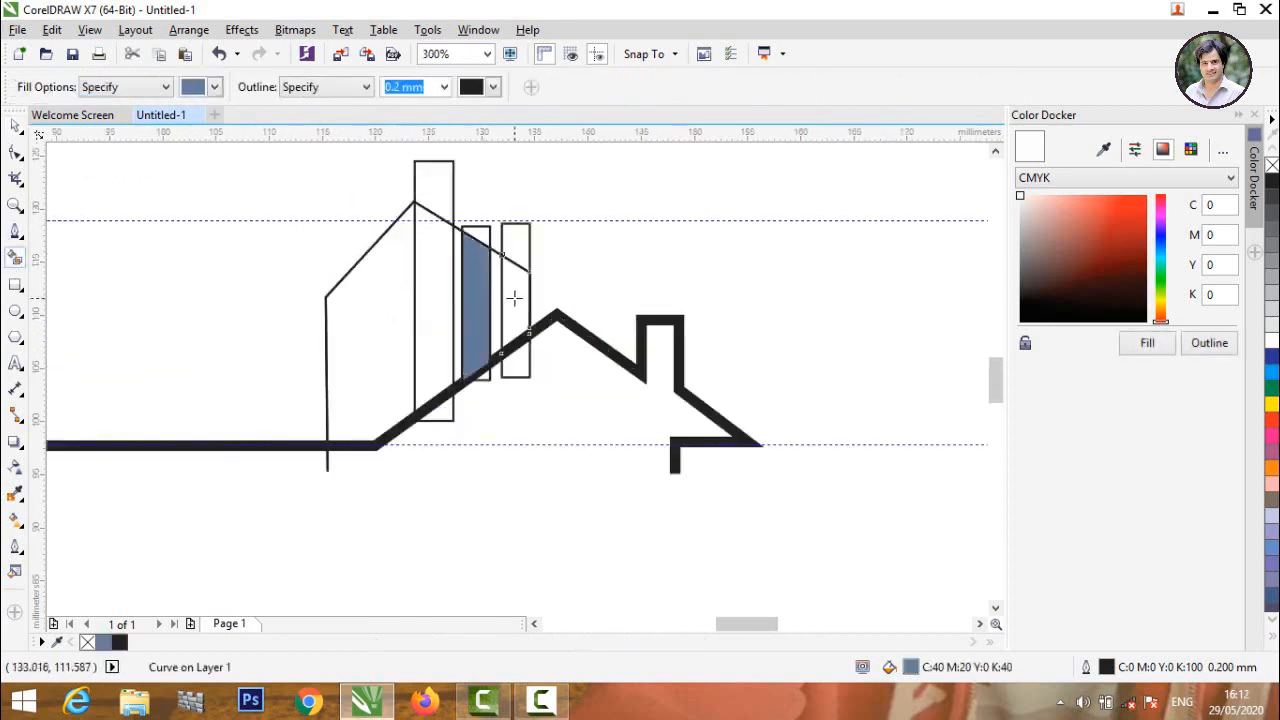
{"action": "left_click", "coordinate": [513, 298]}
{"action": "left_click", "coordinate": [433, 297]}
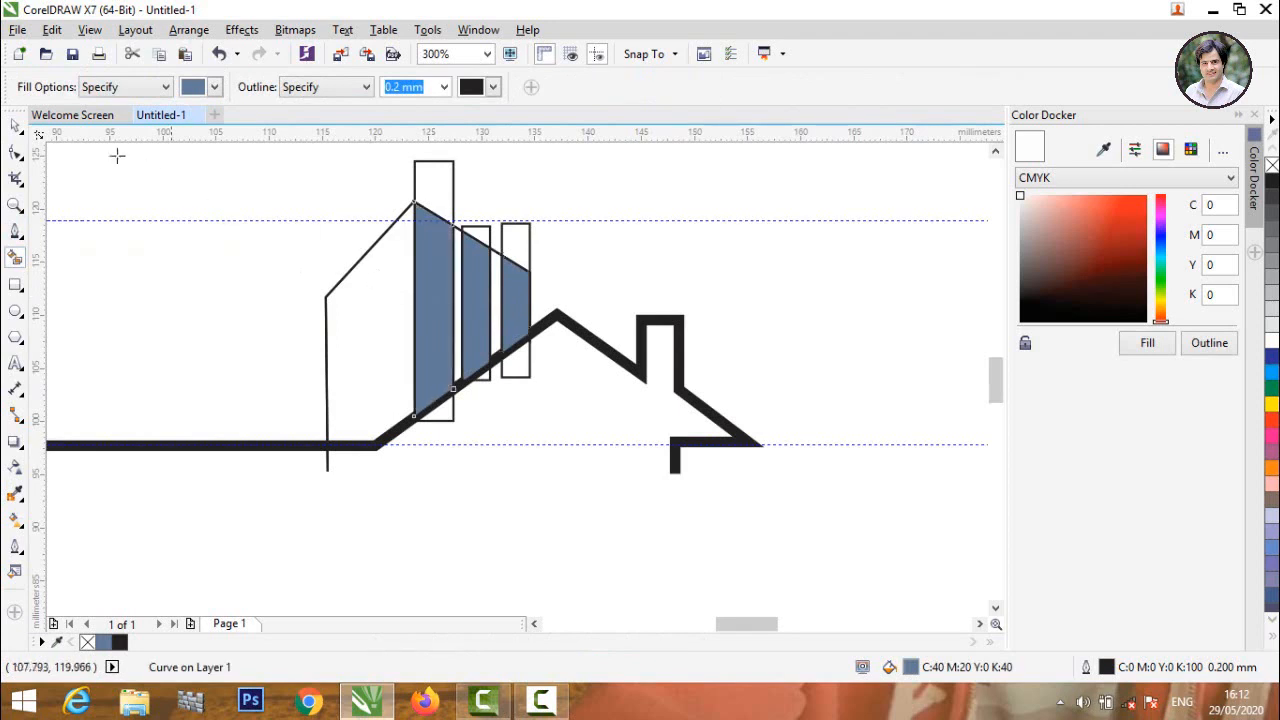
Delete the three construction rectangles around the blue-grey strips
{"action": "left_click", "coordinate": [15, 125]}
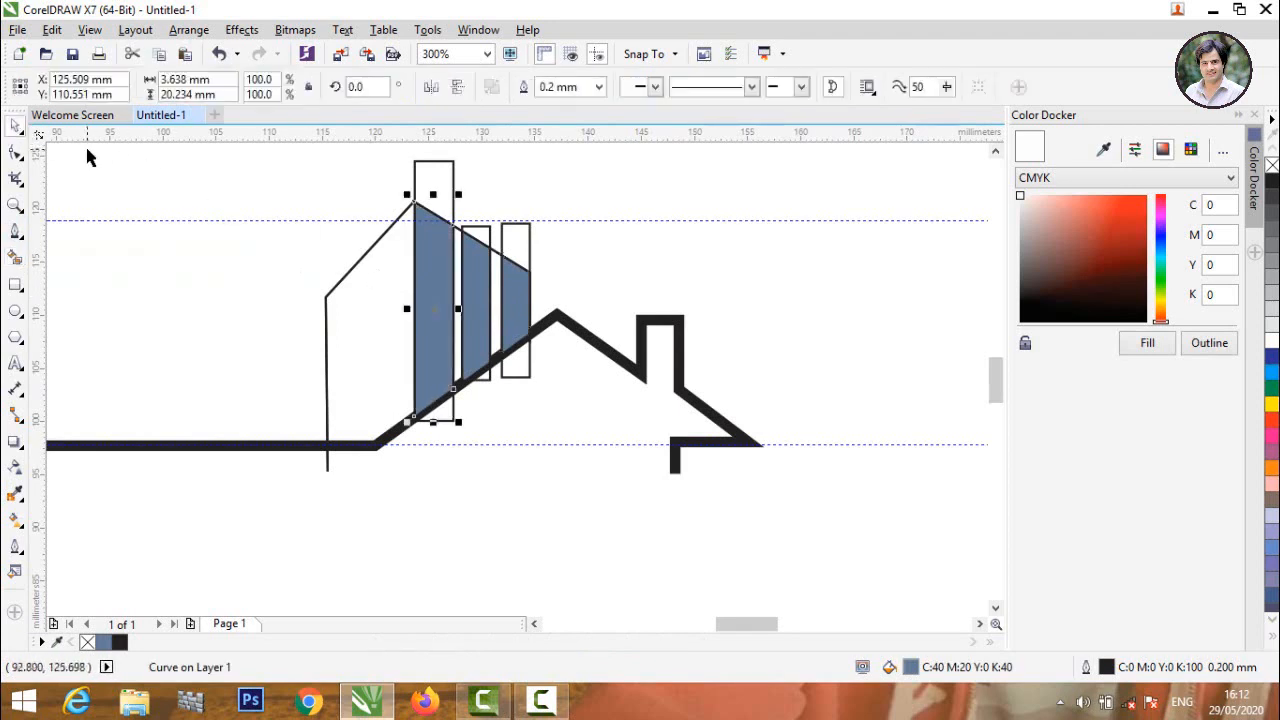
{"action": "left_click", "coordinate": [437, 176]}
{"action": "key", "text": "Delete"}
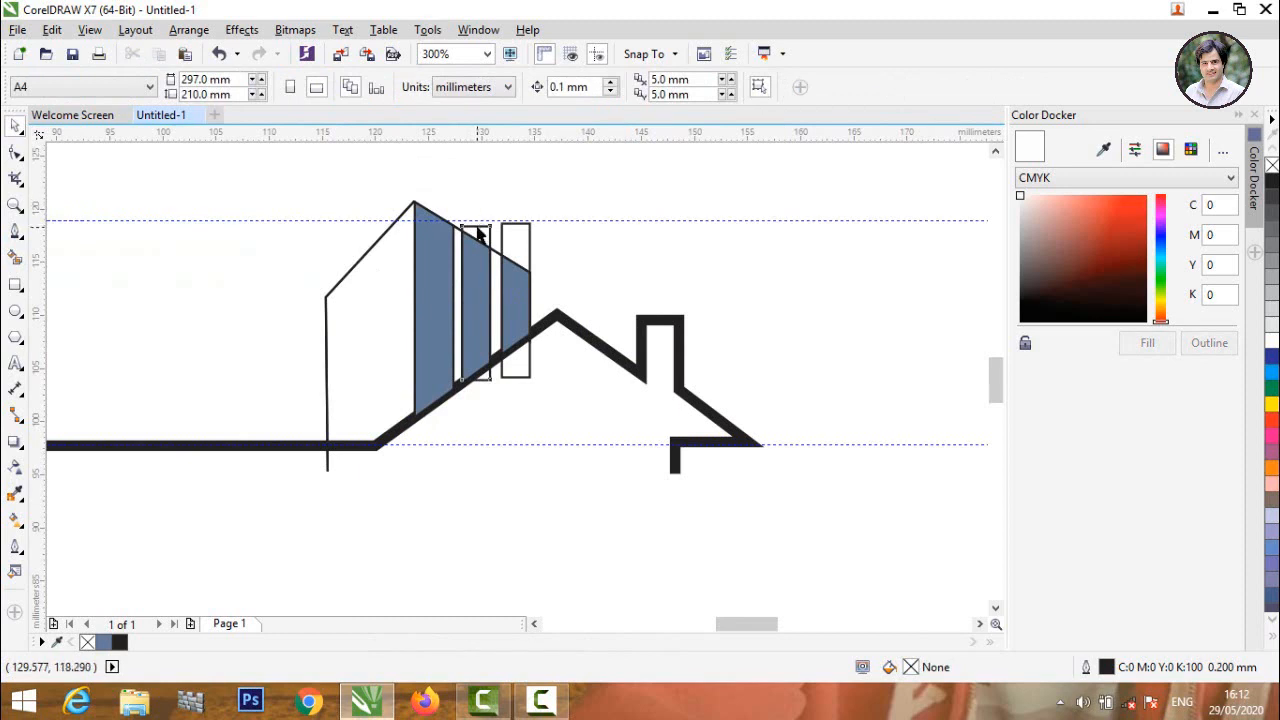
{"action": "left_click", "coordinate": [490, 236]}
{"action": "key", "text": "Delete"}
{"action": "left_click", "coordinate": [516, 248]}
{"action": "key", "text": "Delete"}
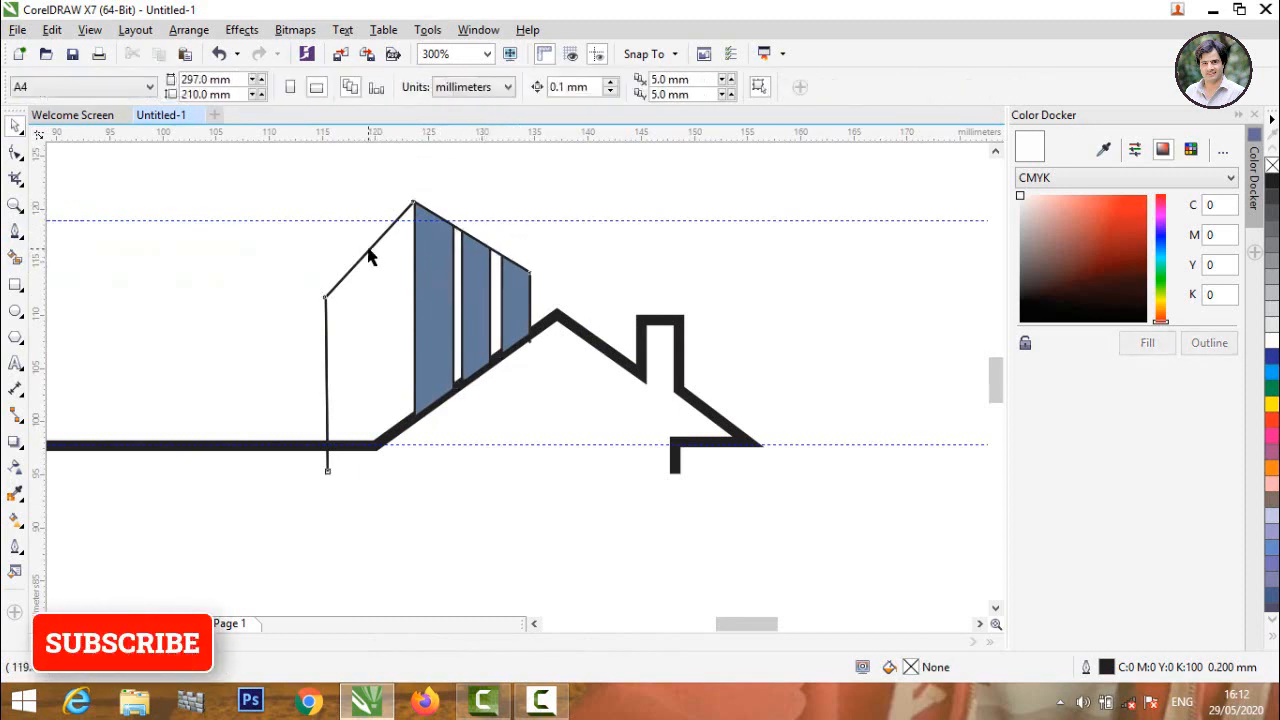
Duplicate the taller house outline slightly inward and scale the copy down to about 15.7 by 21.4 mm
{"action": "left_click", "coordinate": [368, 257]}
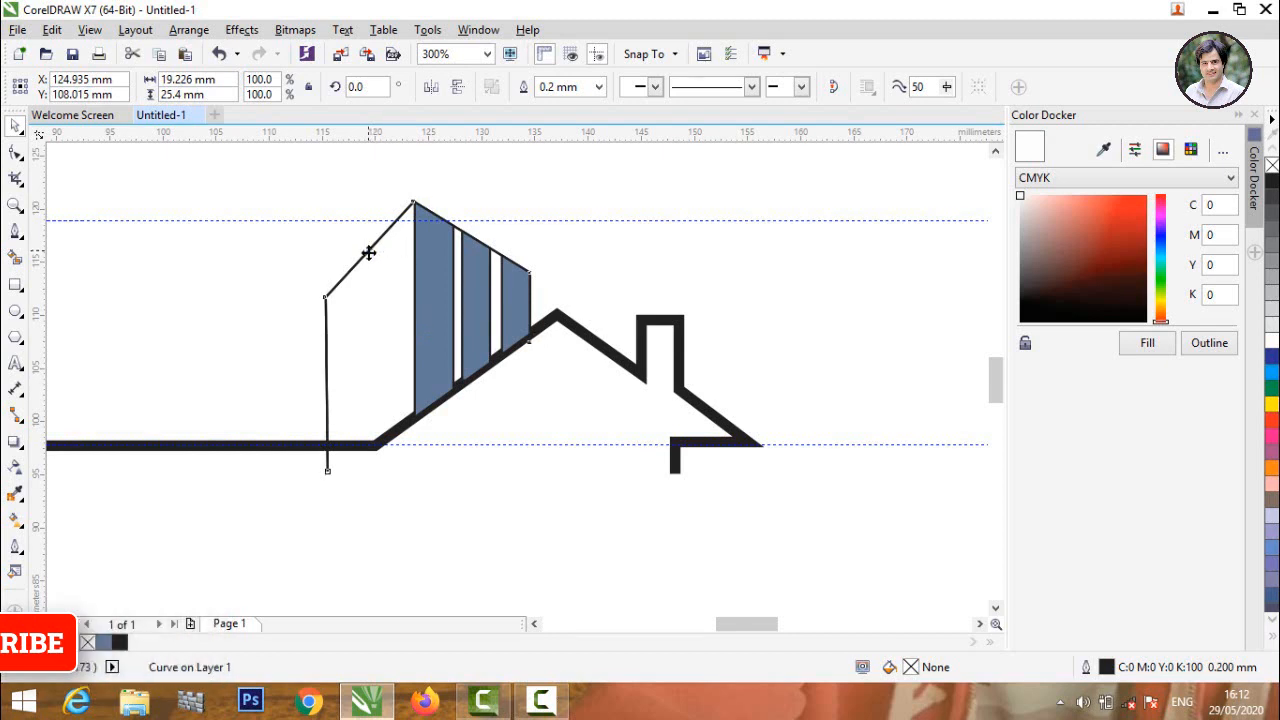
{"action": "left_click_drag", "start_coordinate": [368, 254], "coordinate": [378, 257]}
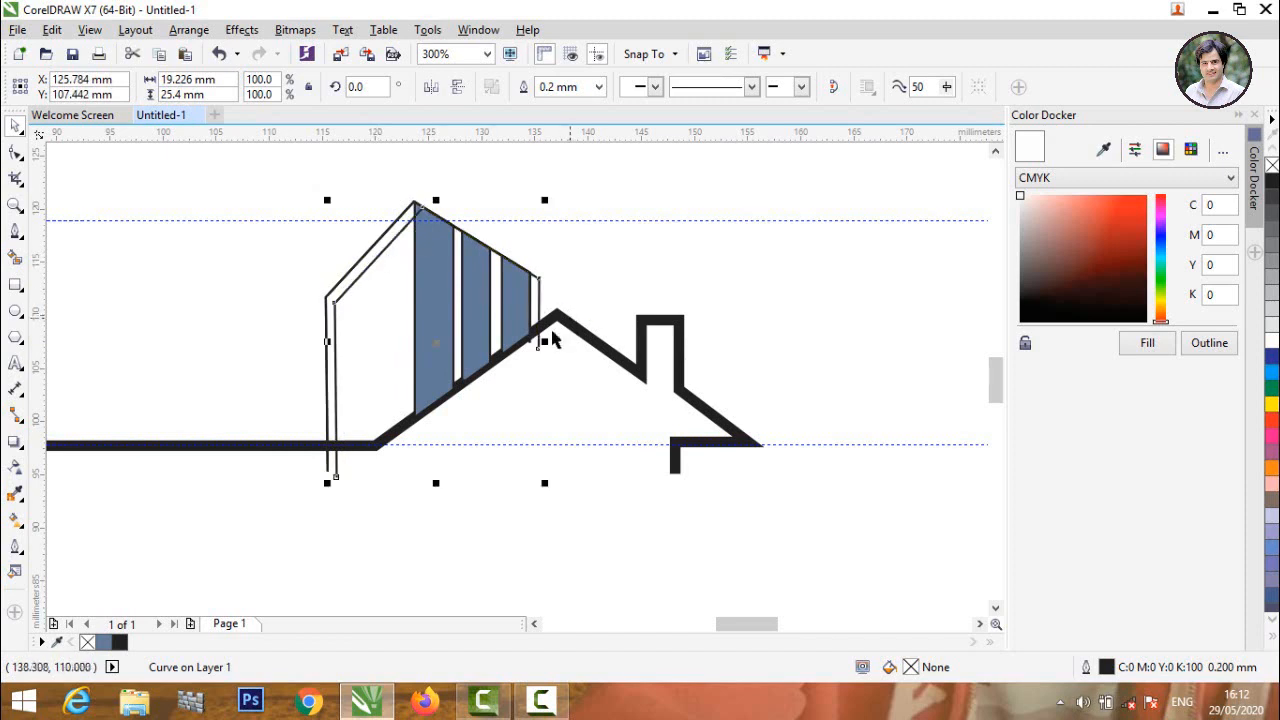
{"action": "mouse_move", "coordinate": [540, 343]}
{"action": "left_mouse_down"}
{"action": "mouse_move", "coordinate": [480, 344]}
{"action": "mouse_move", "coordinate": [538, 345]}
{"action": "left_mouse_up"}
{"action": "scroll", "coordinate": [380, 255], "scroll_direction": "up", "scroll_amount": 2}
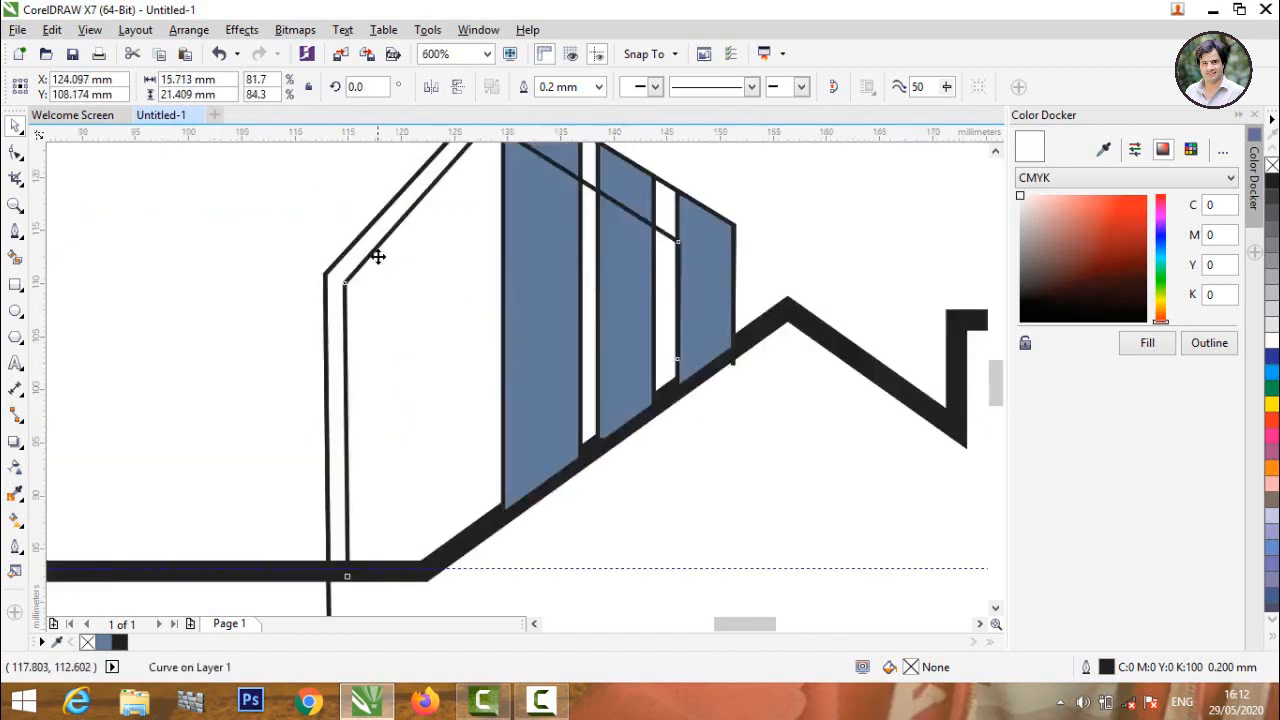
{"action": "scroll", "coordinate": [377, 253], "scroll_direction": "down", "scroll_amount": 5}
{"action": "scroll", "coordinate": [386, 229], "scroll_direction": "up", "scroll_amount": 5}
{"action": "left_click", "coordinate": [379, 174]}
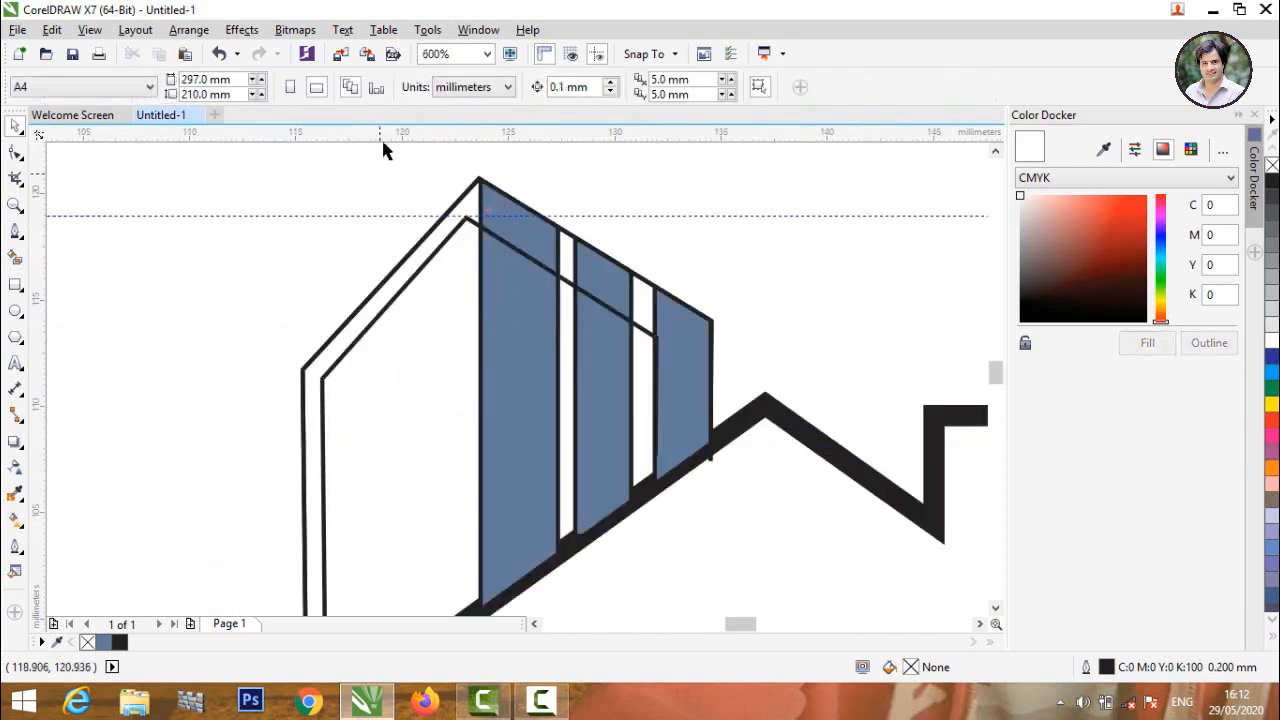
Smart Fill the gap between the outer and inner house outlines with the same blue-grey
{"action": "scroll", "coordinate": [398, 152], "scroll_direction": "down", "scroll_amount": 2}
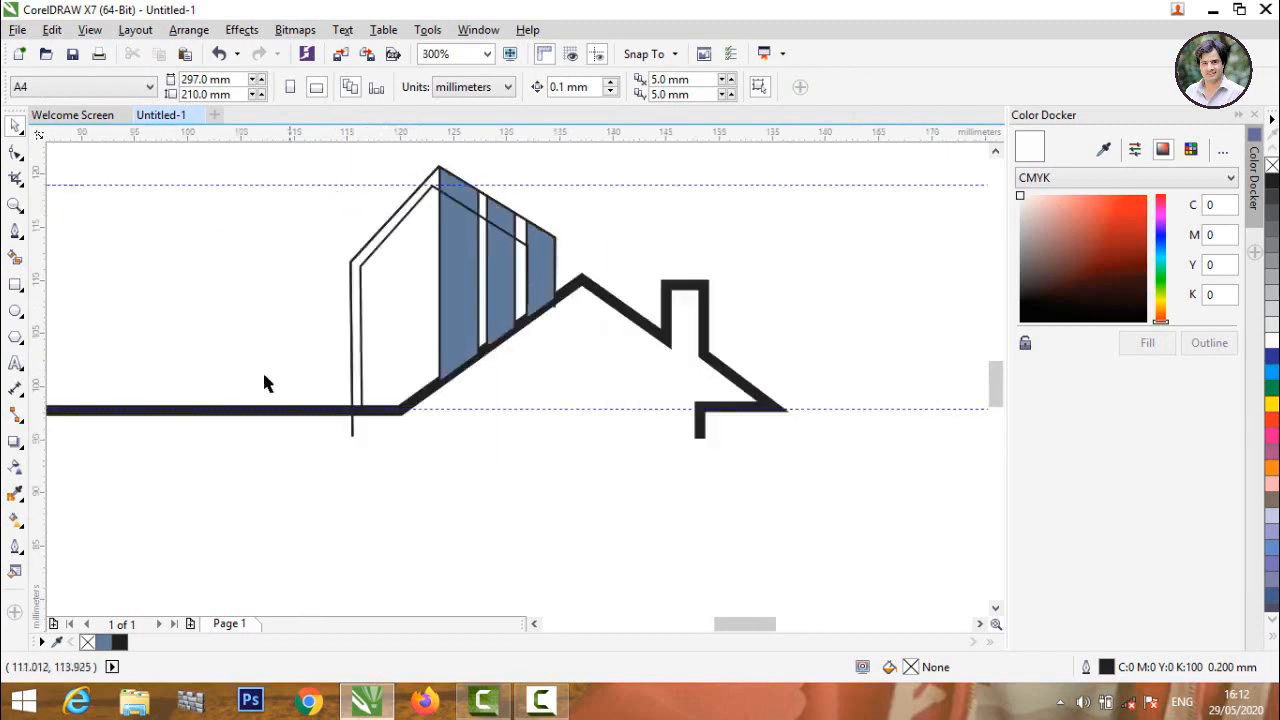
{"action": "left_click", "coordinate": [15, 258]}
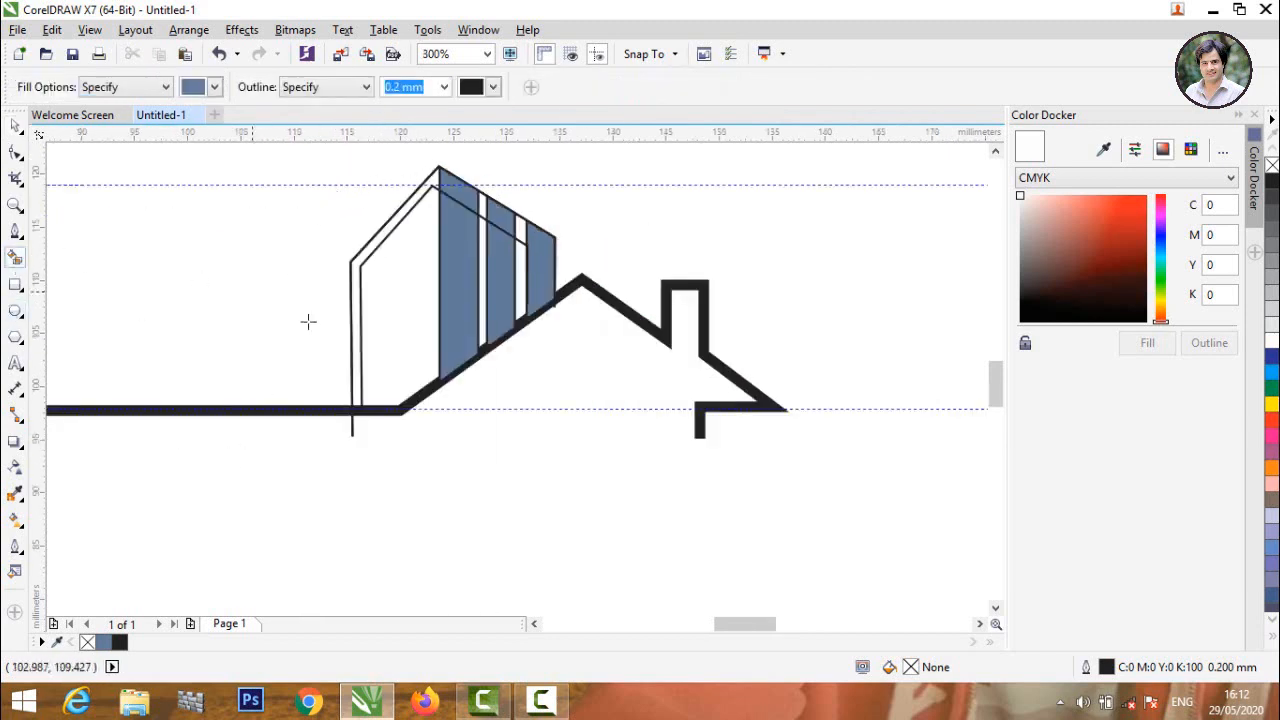
{"action": "left_click", "coordinate": [357, 373]}
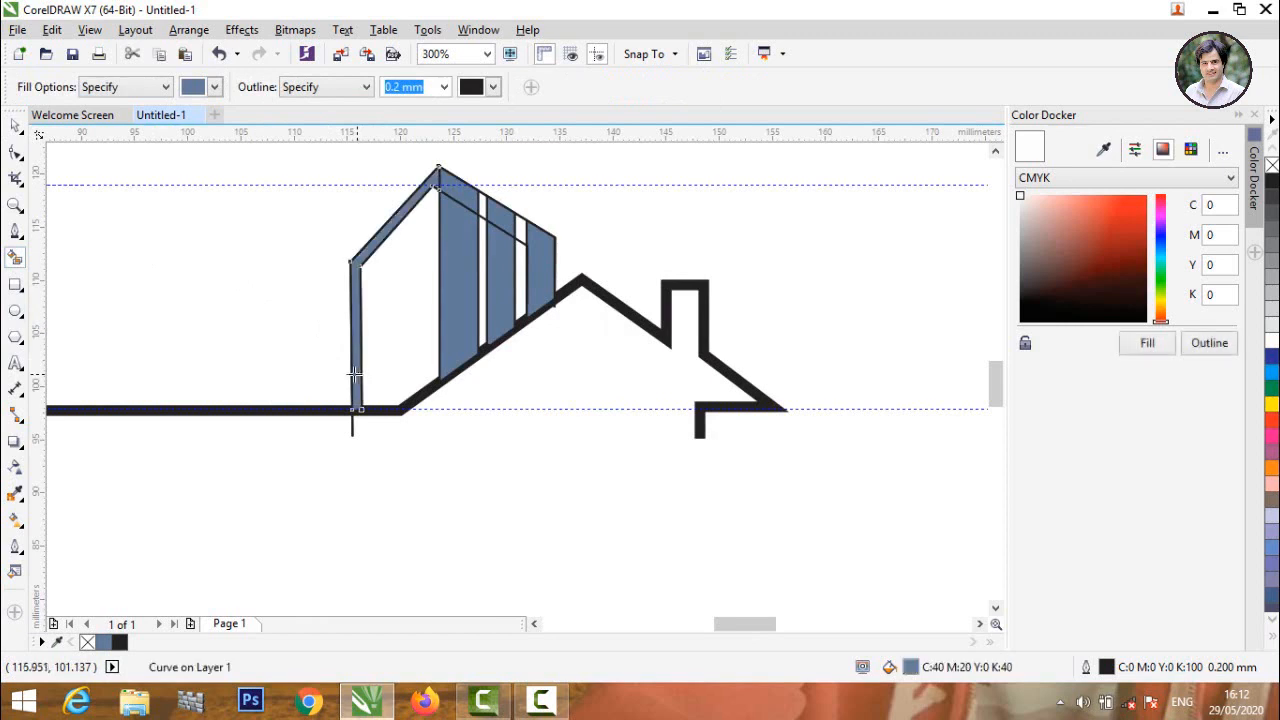
{"action": "left_click", "coordinate": [15, 125]}
{"action": "left_click", "coordinate": [196, 220]}
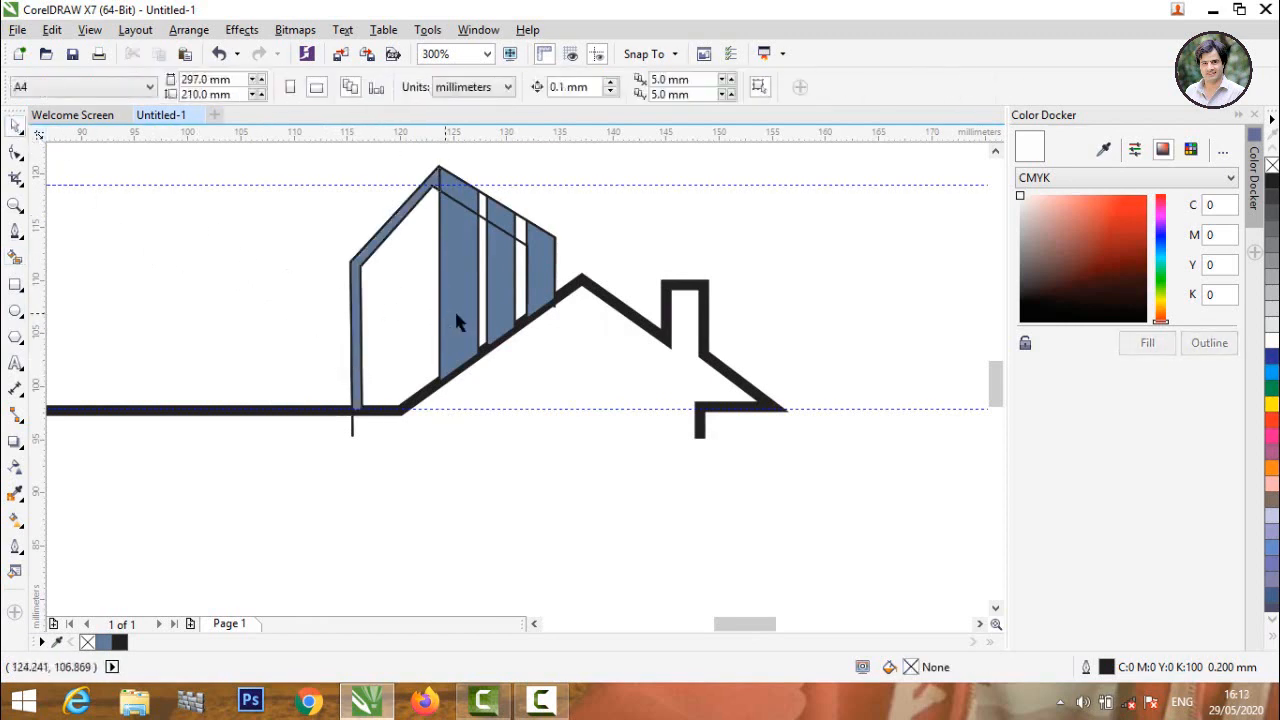
Delete the outer house outline that extends below the baseline
{"action": "scroll", "coordinate": [462, 318], "scroll_direction": "down", "scroll_amount": 1}
{"action": "scroll", "coordinate": [408, 300], "scroll_direction": "up", "scroll_amount": 1}
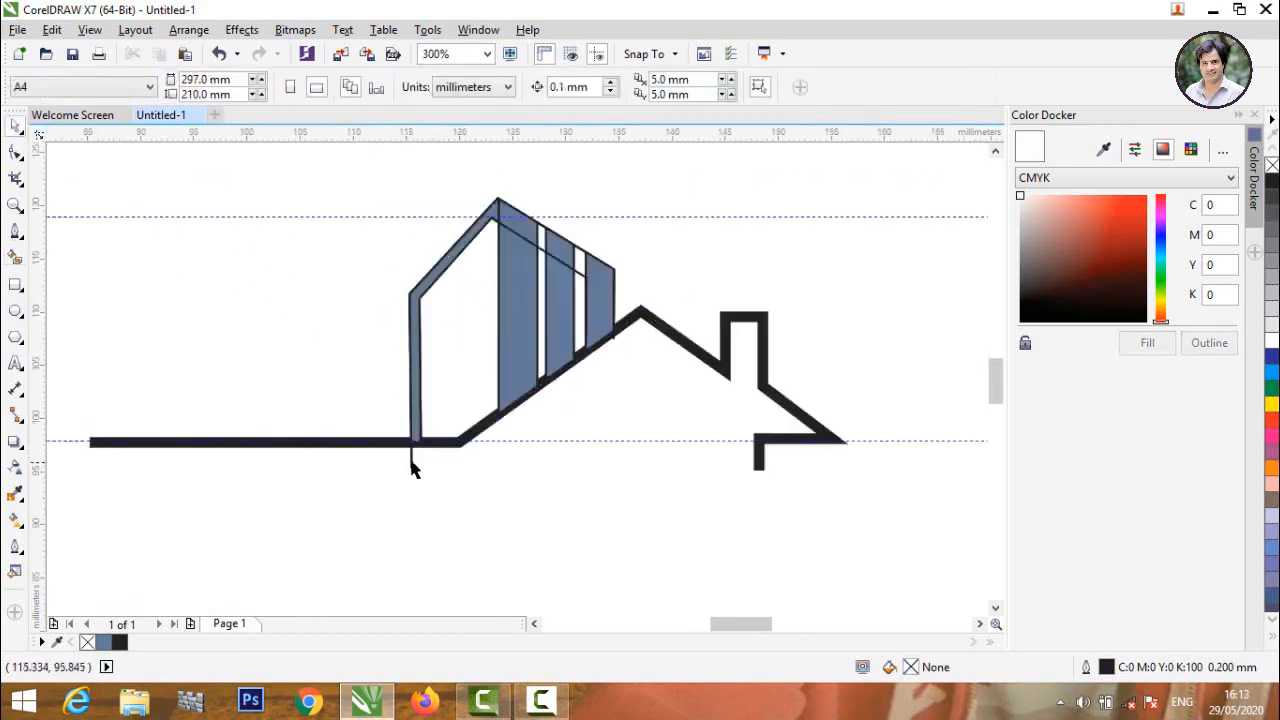
{"action": "left_click", "coordinate": [412, 462]}
{"action": "key", "text": "Escape"}
{"action": "left_click", "coordinate": [410, 466]}
{"action": "key", "text": "Delete"}
{"action": "left_click", "coordinate": [408, 465]}
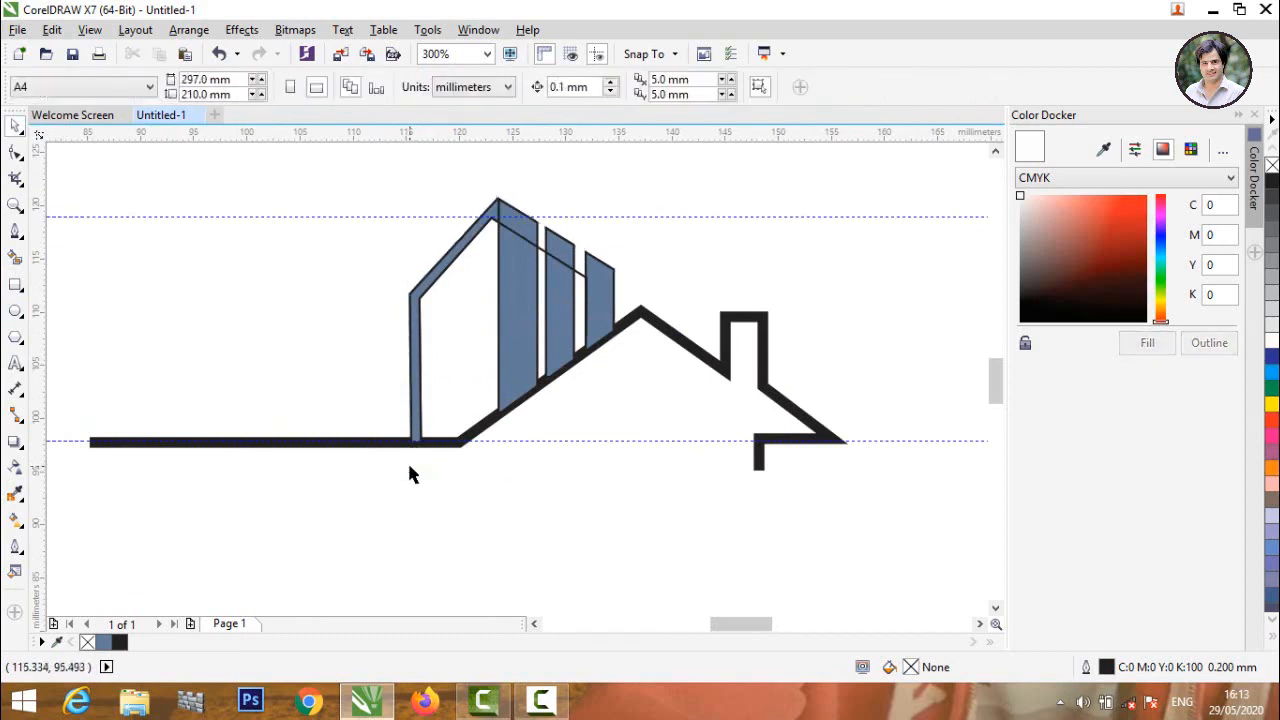
{"action": "scroll", "coordinate": [410, 460], "scroll_direction": "down", "scroll_amount": 1}
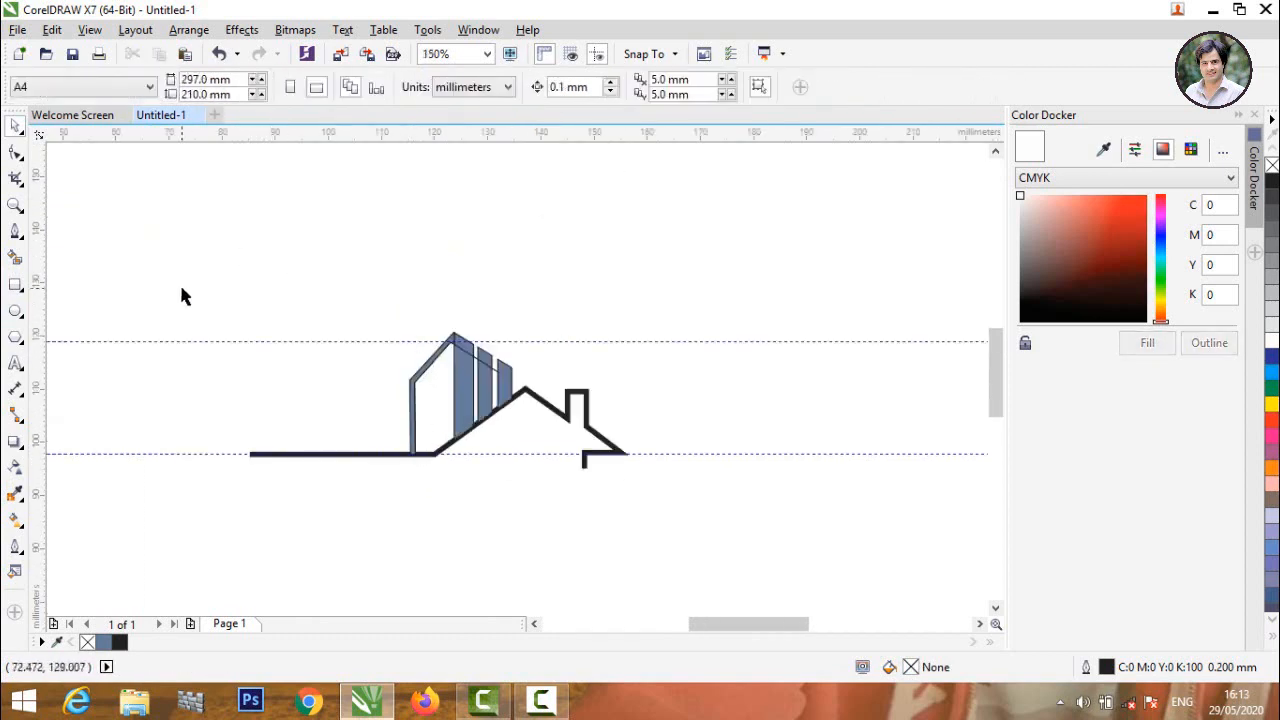
Remove the outline from the five blue-grey building shapes by setting their outline width to None
{"action": "left_click_drag", "start_coordinate": [181, 294], "coordinate": [661, 549]}
{"action": "left_click", "coordinate": [661, 549]}
{"action": "scroll", "coordinate": [448, 340], "scroll_direction": "up", "scroll_amount": 2}
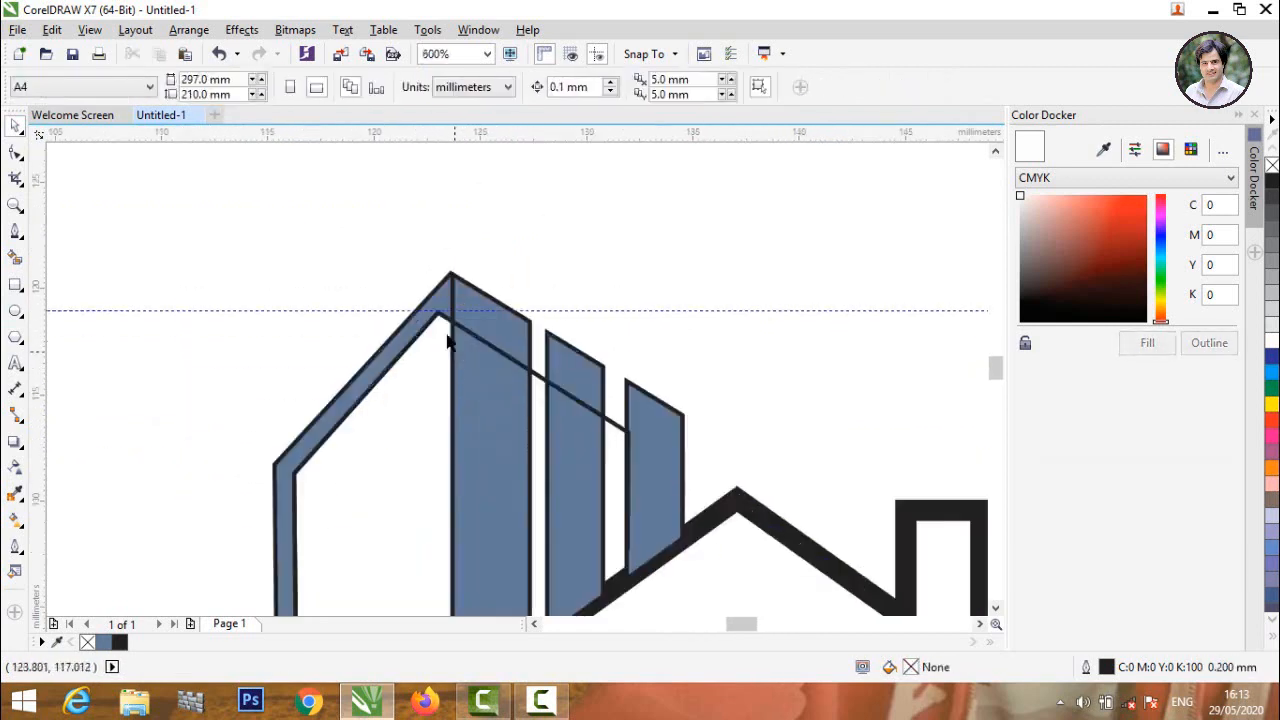
{"action": "scroll", "coordinate": [476, 290], "scroll_direction": "down", "scroll_amount": 1}
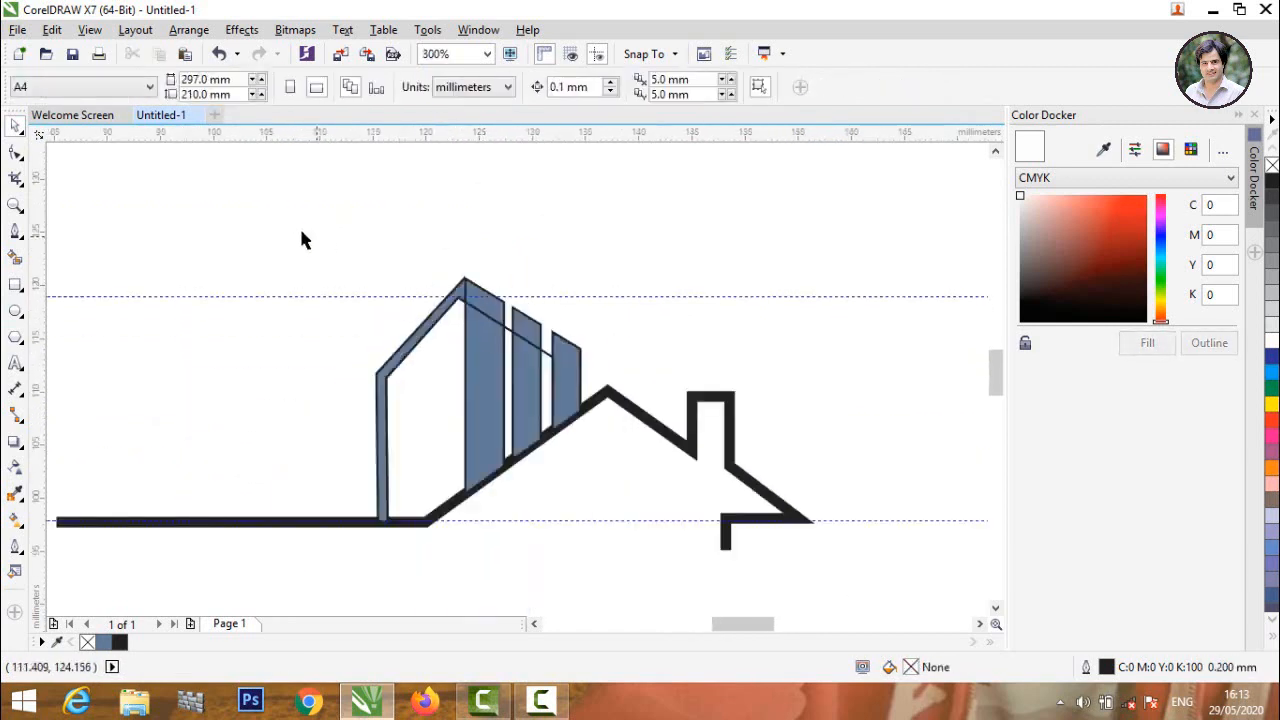
{"action": "left_click_drag", "start_coordinate": [626, 420], "coordinate": [623, 537]}
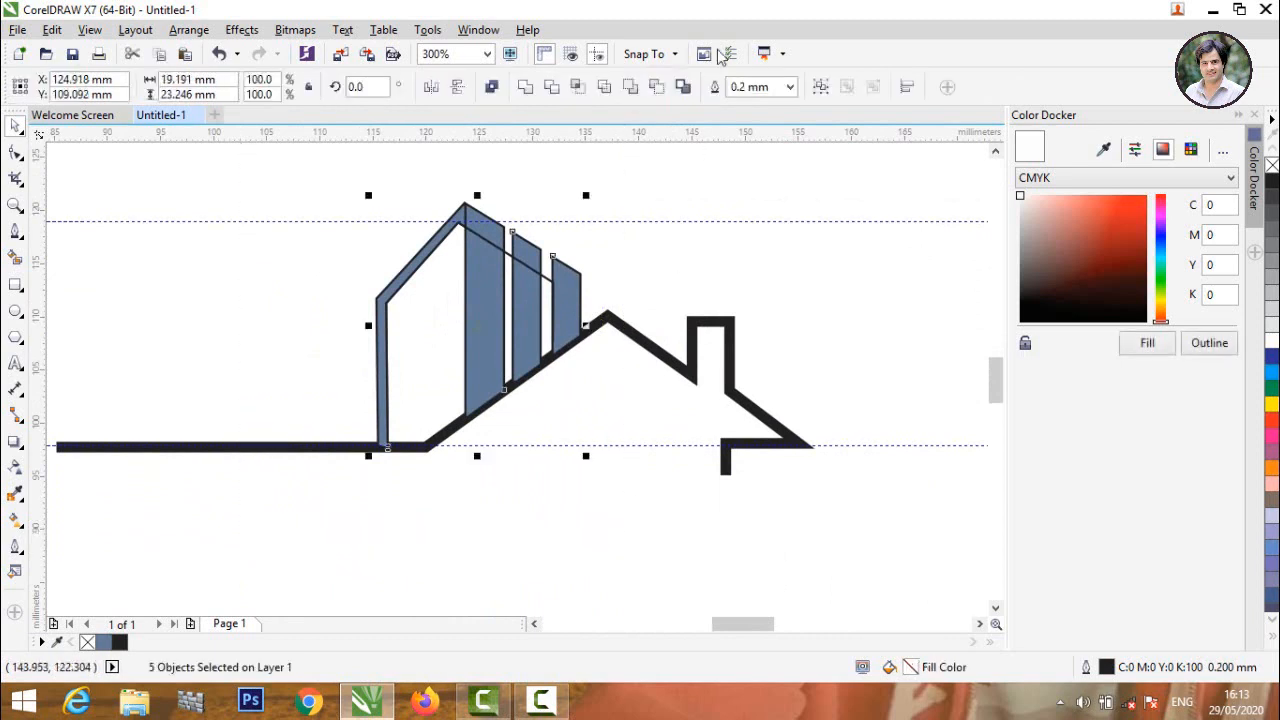
{"action": "left_click", "coordinate": [790, 88]}
{"action": "left_click", "coordinate": [760, 104]}
{"action": "left_click", "coordinate": [751, 183]}
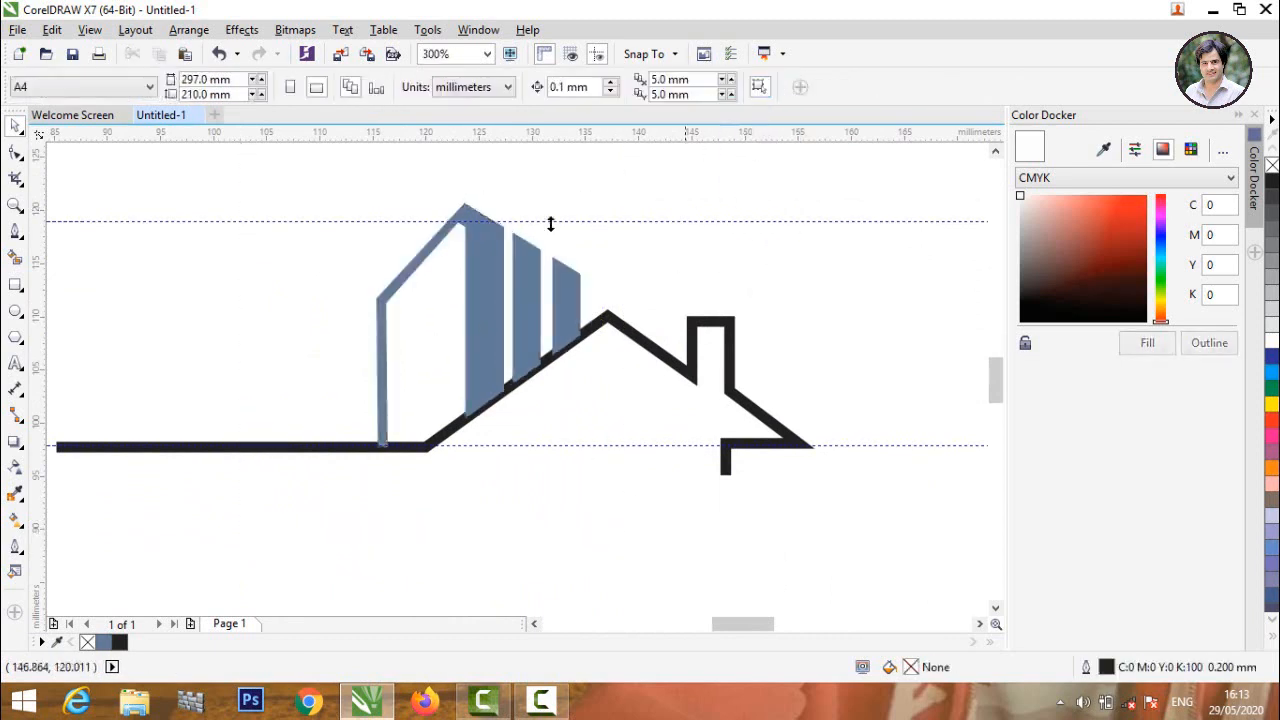
{"action": "scroll", "coordinate": [474, 216], "scroll_direction": "up", "scroll_amount": 1}
{"action": "left_click", "coordinate": [480, 233]}
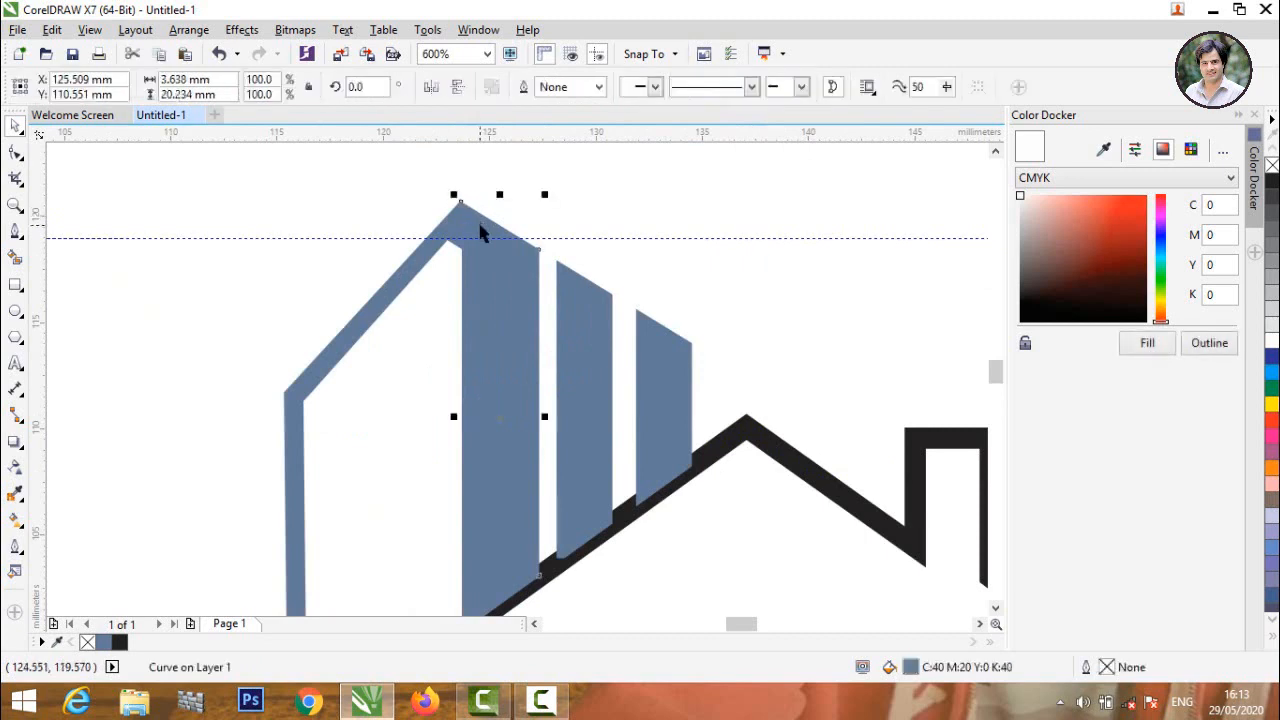
{"action": "left_click", "coordinate": [680, 240]}
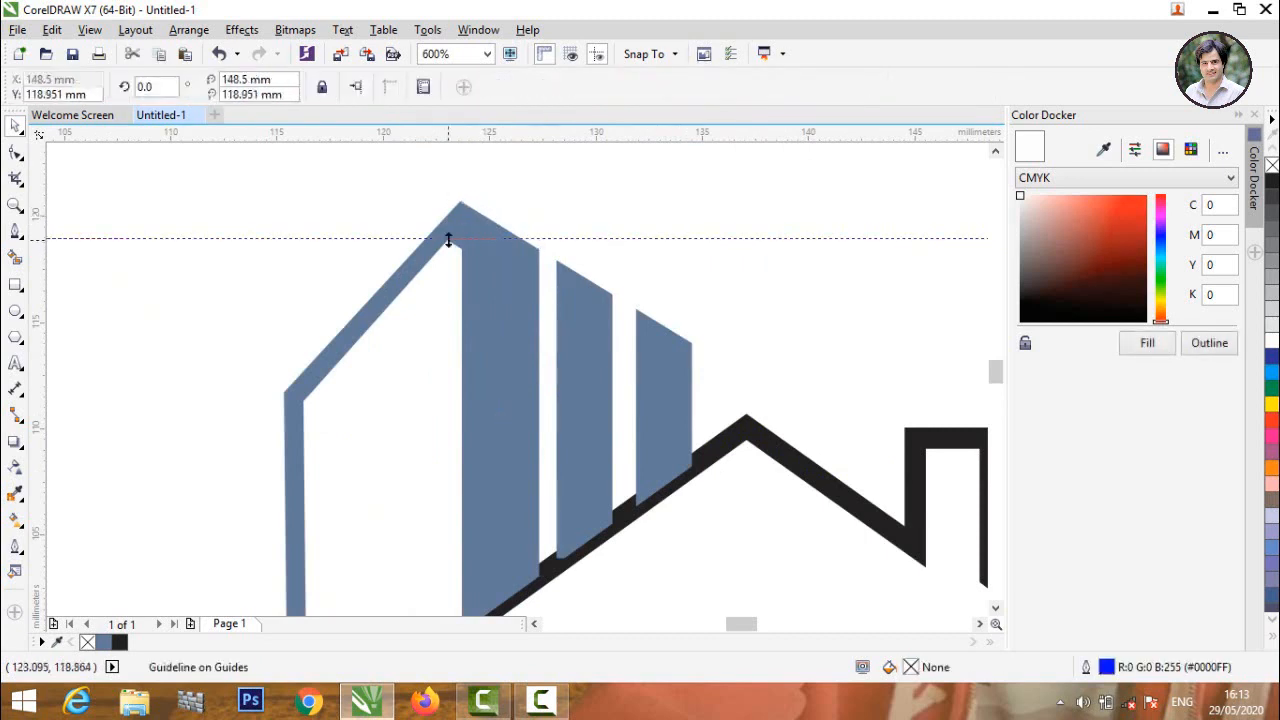
{"action": "left_click", "coordinate": [451, 233]}
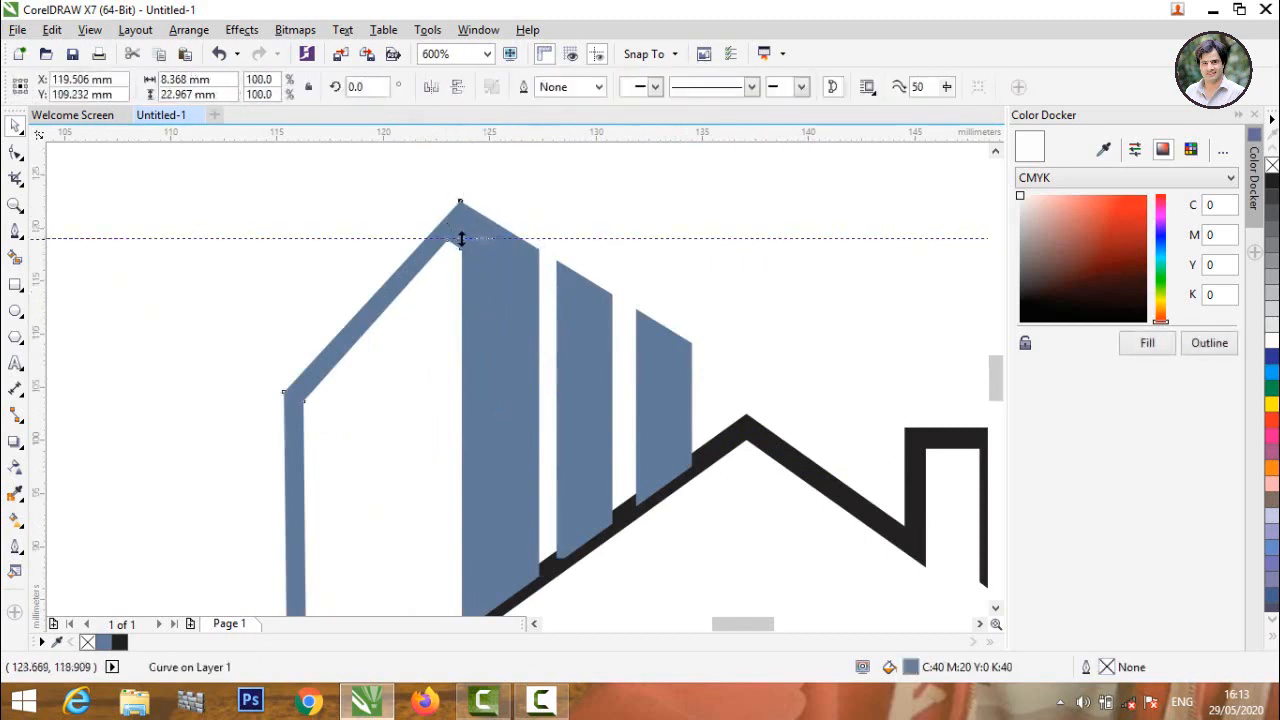
{"action": "scroll", "coordinate": [460, 237], "scroll_direction": "down", "scroll_amount": 1}
{"action": "left_click", "coordinate": [606, 220]}
{"action": "scroll", "coordinate": [543, 313], "scroll_direction": "down", "scroll_amount": 1}
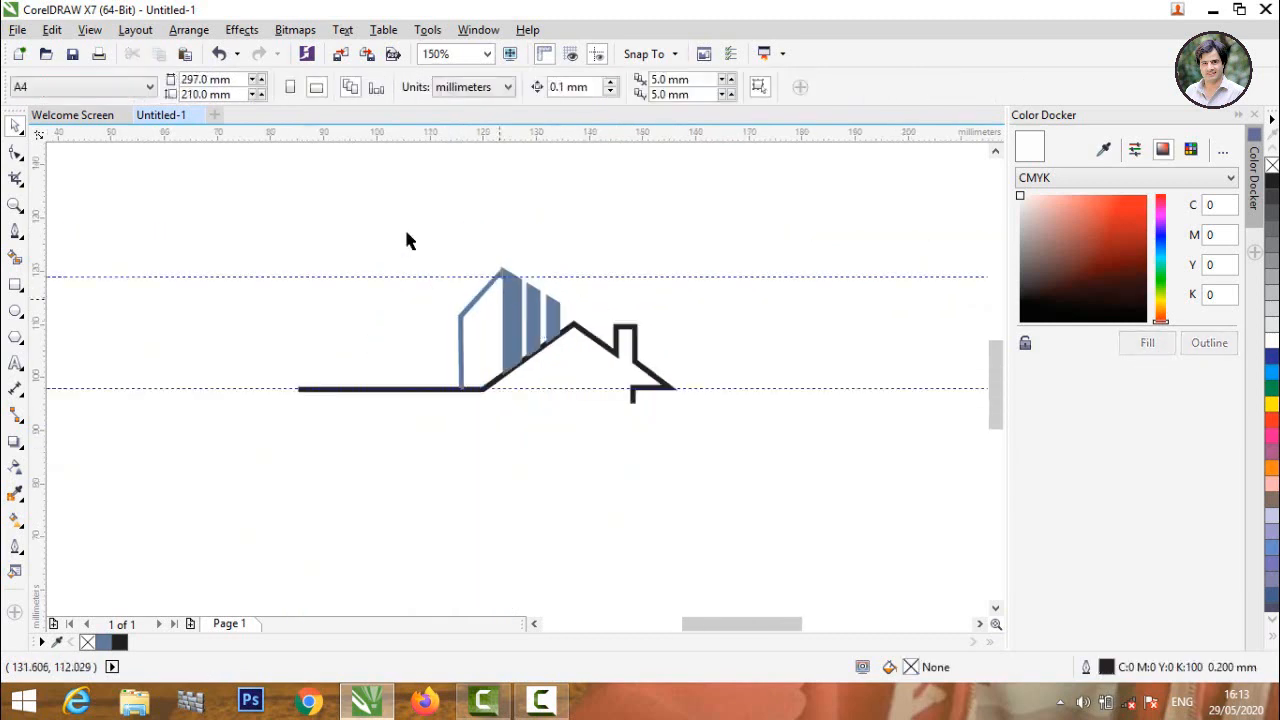
Weld the blue-grey house band and vertical strips into a single curve
{"action": "left_click_drag", "start_coordinate": [343, 200], "coordinate": [598, 430]}
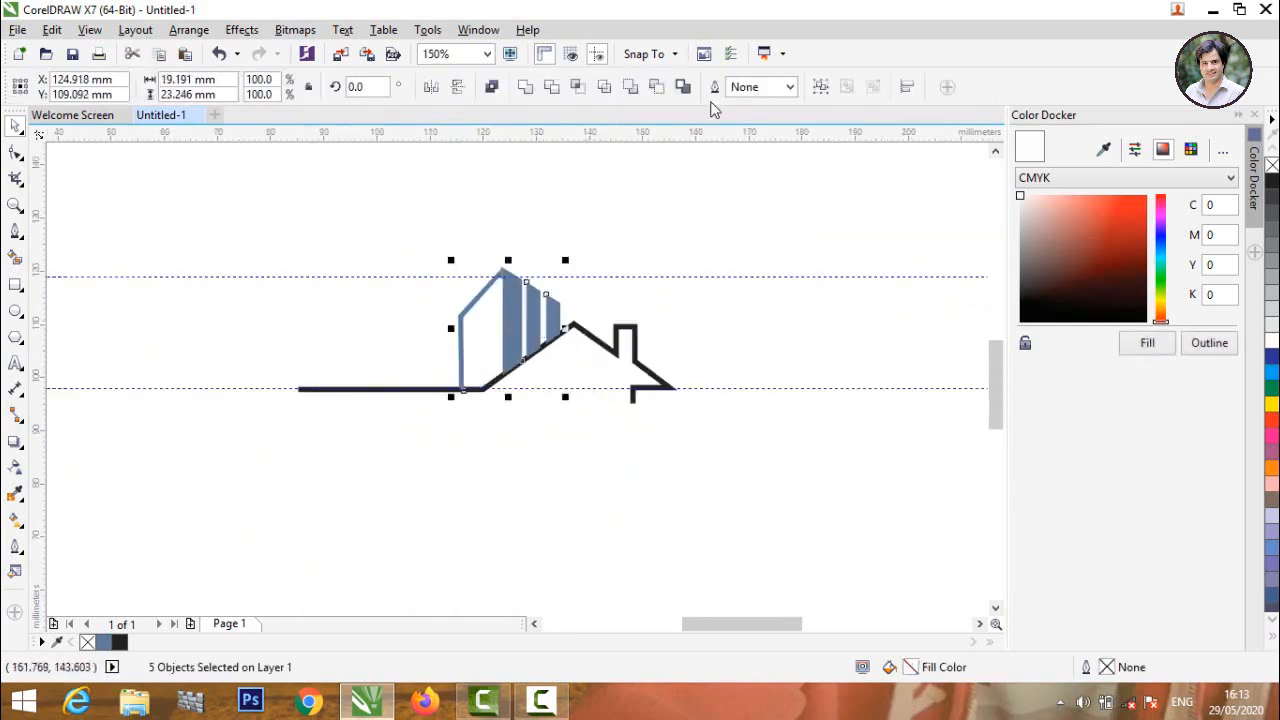
{"action": "left_click", "coordinate": [524, 88]}
{"action": "left_click", "coordinate": [500, 286]}
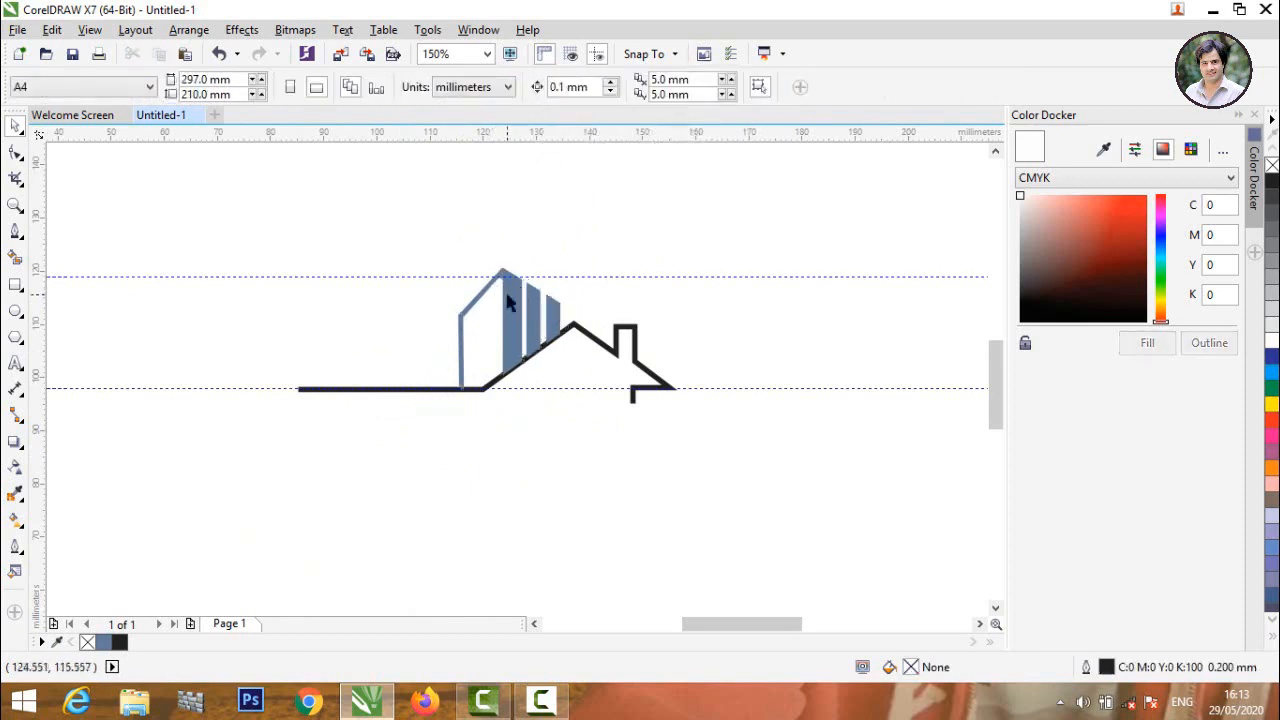
Fill the welded building shape with red (C0 M100 Y100 K0)
{"action": "scroll", "coordinate": [506, 289], "scroll_direction": "up", "scroll_amount": 1}
{"action": "left_click", "coordinate": [504, 289]}
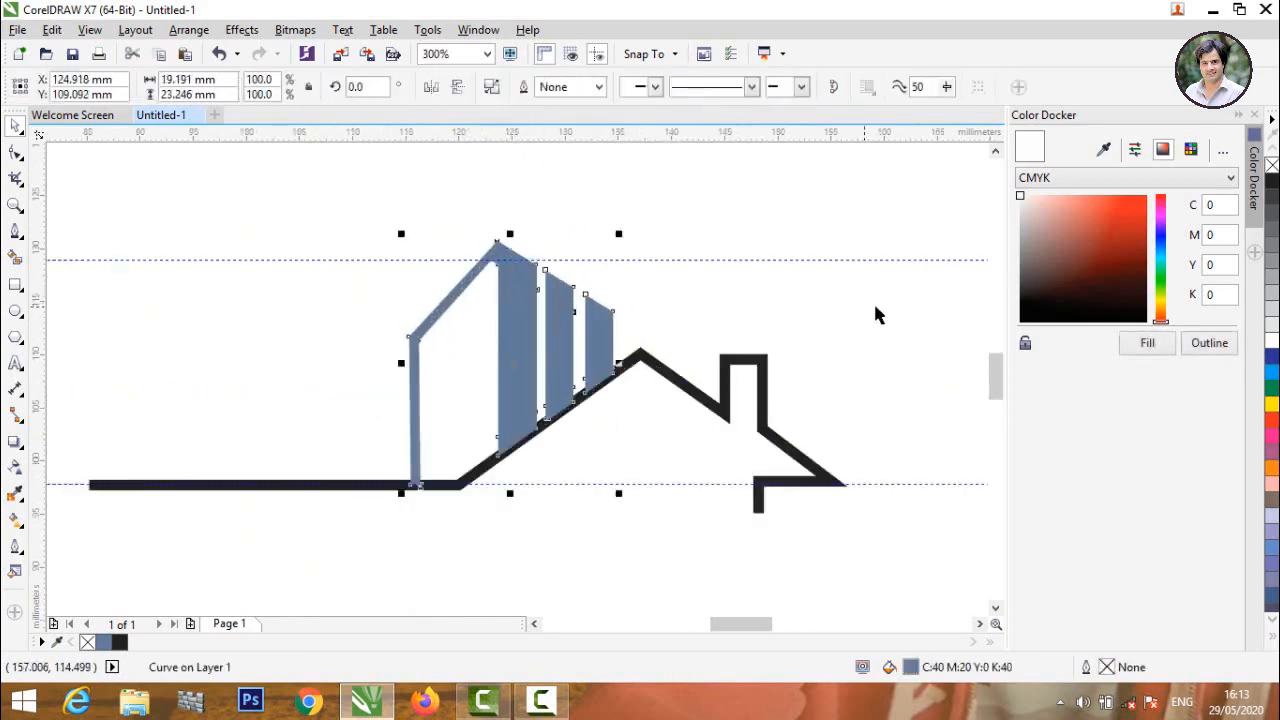
{"action": "left_click", "coordinate": [1273, 420]}
{"action": "left_click", "coordinate": [725, 280]}
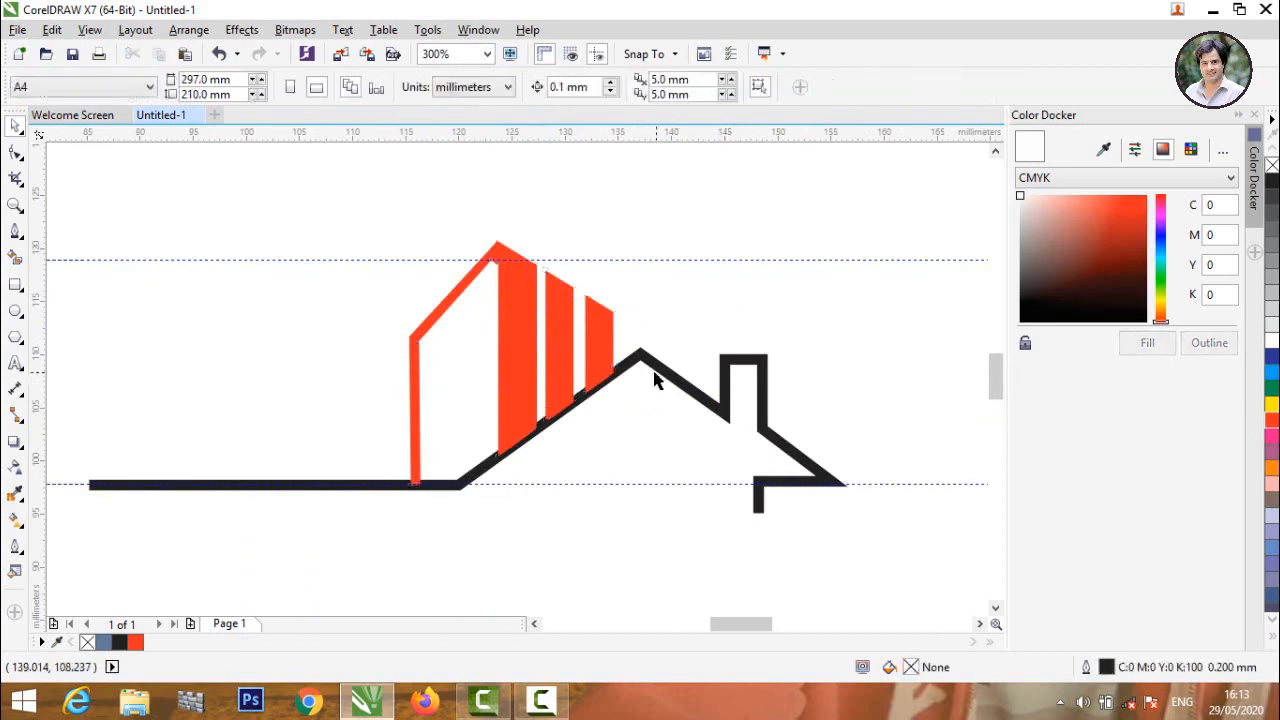
Send the red building shape to the back, behind the black roof line
{"action": "scroll", "coordinate": [597, 377], "scroll_direction": "up", "scroll_amount": 2}
{"action": "scroll", "coordinate": [589, 366], "scroll_direction": "down", "scroll_amount": 1}
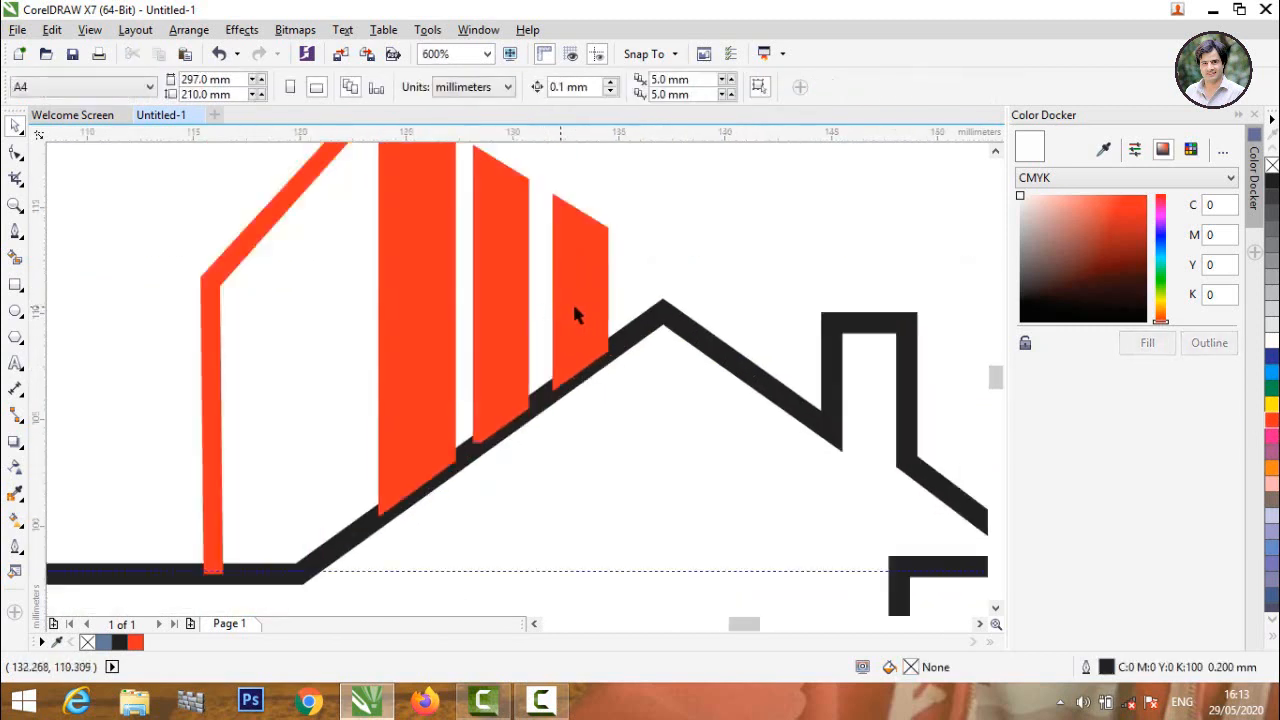
{"action": "left_click", "coordinate": [577, 305]}
{"action": "right_click", "coordinate": [579, 300]}
{"action": "mouse_move", "coordinate": [638, 471]}
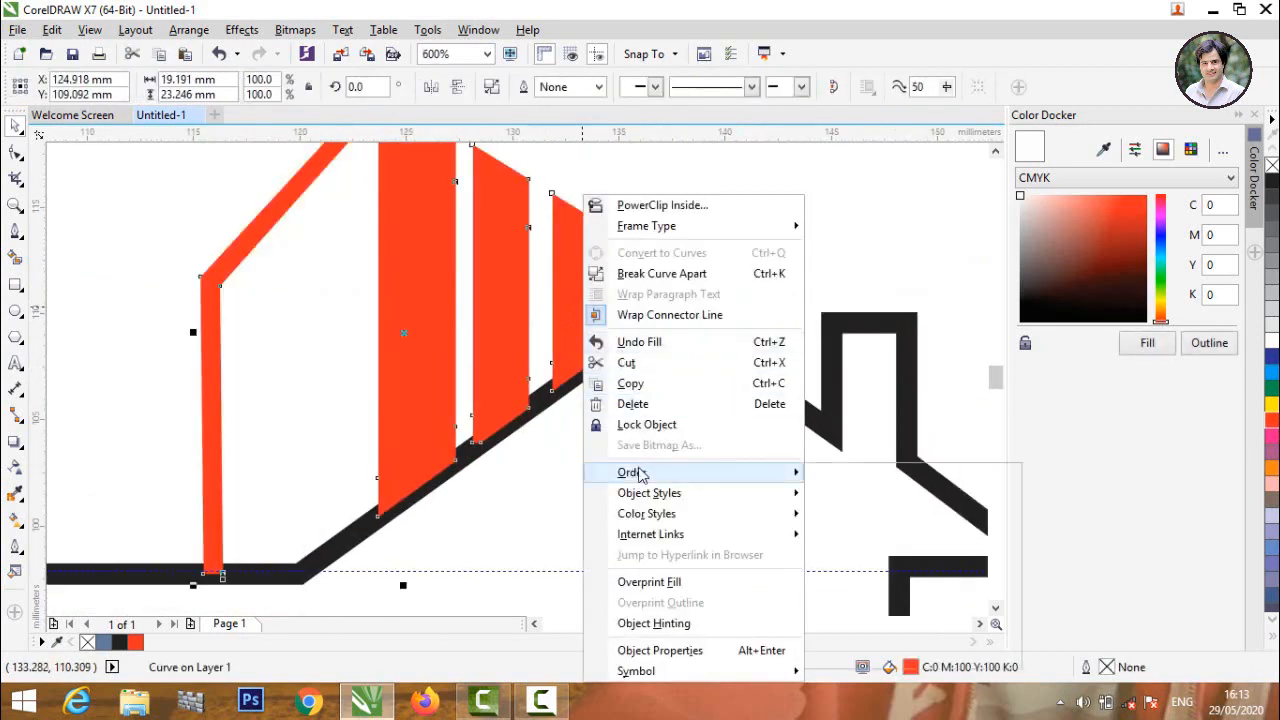
{"action": "left_click", "coordinate": [840, 492]}
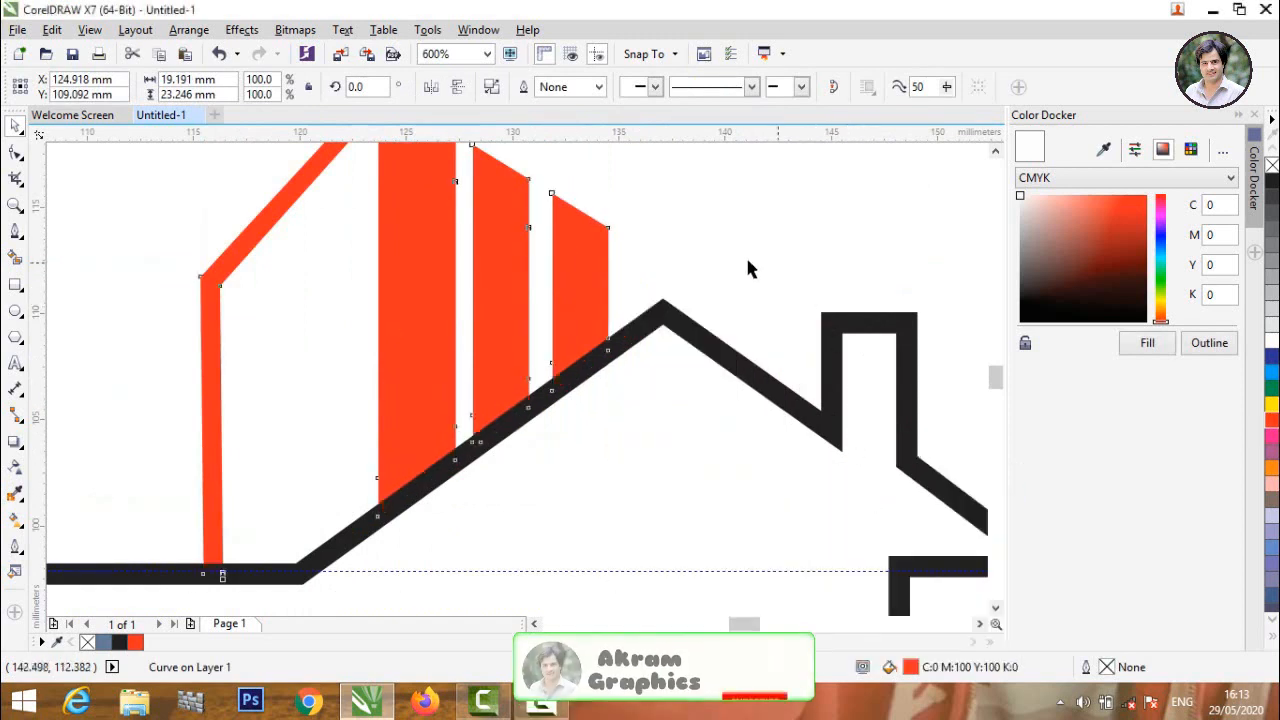
{"action": "left_click", "coordinate": [748, 268]}
{"action": "scroll", "coordinate": [740, 265], "scroll_direction": "down", "scroll_amount": 3}
{"action": "scroll", "coordinate": [474, 246], "scroll_direction": "up", "scroll_amount": 1}
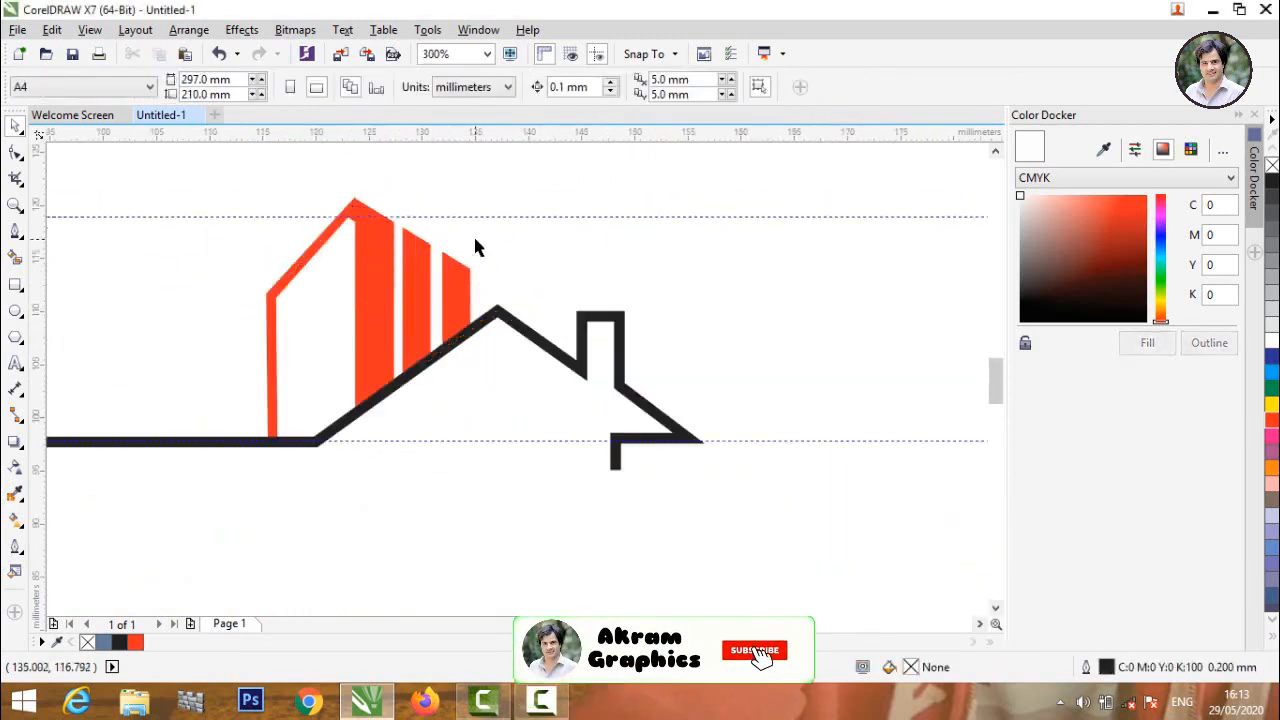
Try a white fill and a white outline on the black roof line, and undo the outline change
{"action": "left_click", "coordinate": [574, 376]}
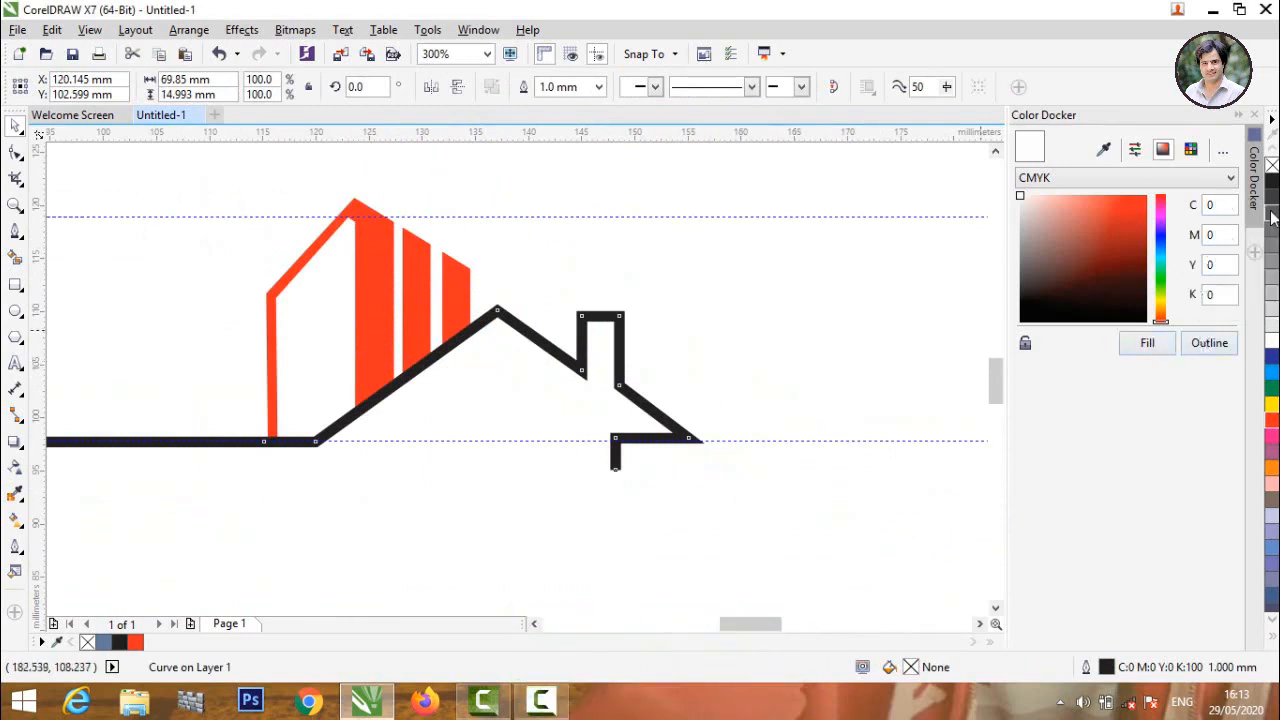
{"action": "left_click", "coordinate": [1152, 346]}
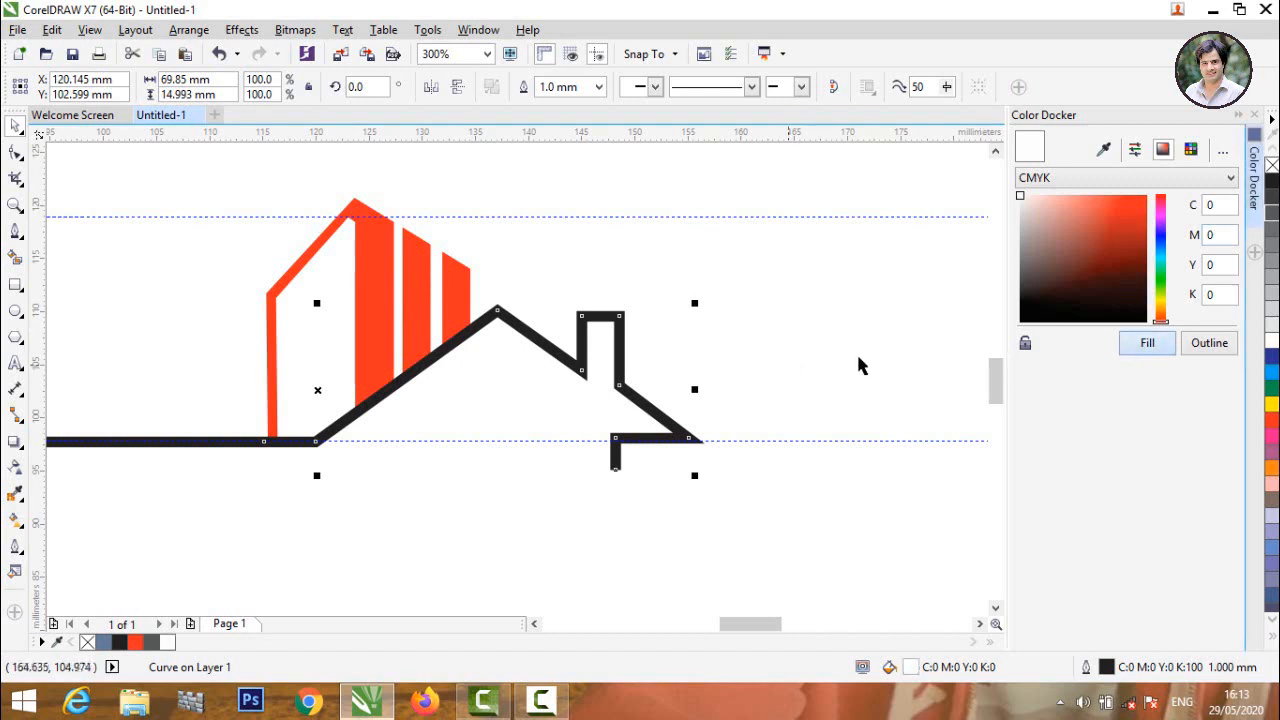
{"action": "left_click", "coordinate": [1201, 350]}
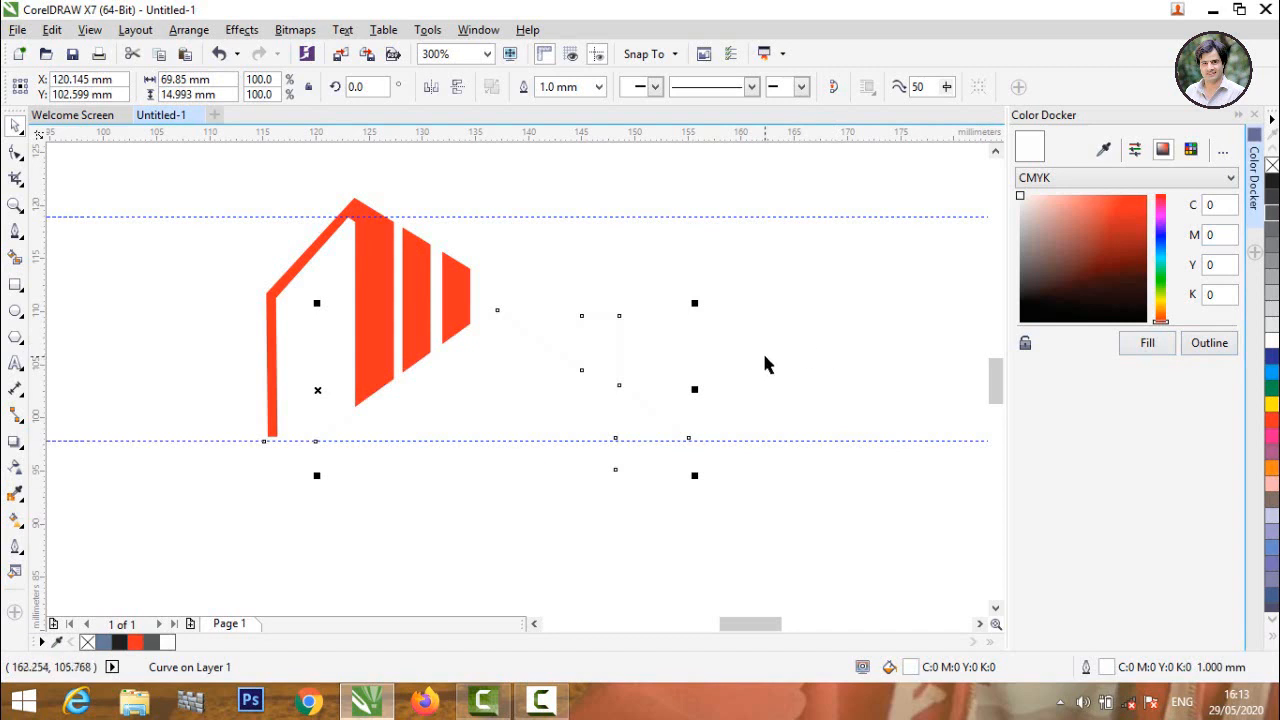
{"action": "key", "text": "ctrl+z"}
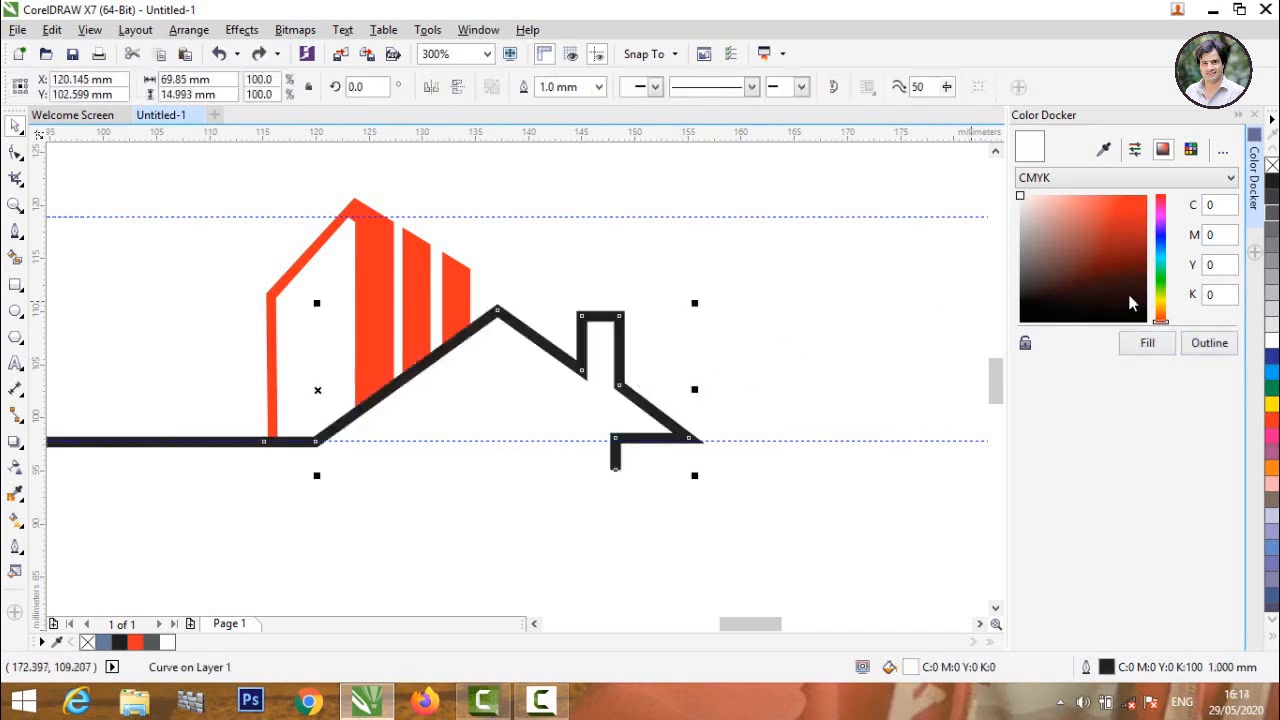
Try a white outline on the roof line, undo it, and give the curve an 80% black fill
{"action": "left_click", "coordinate": [1274, 206]}
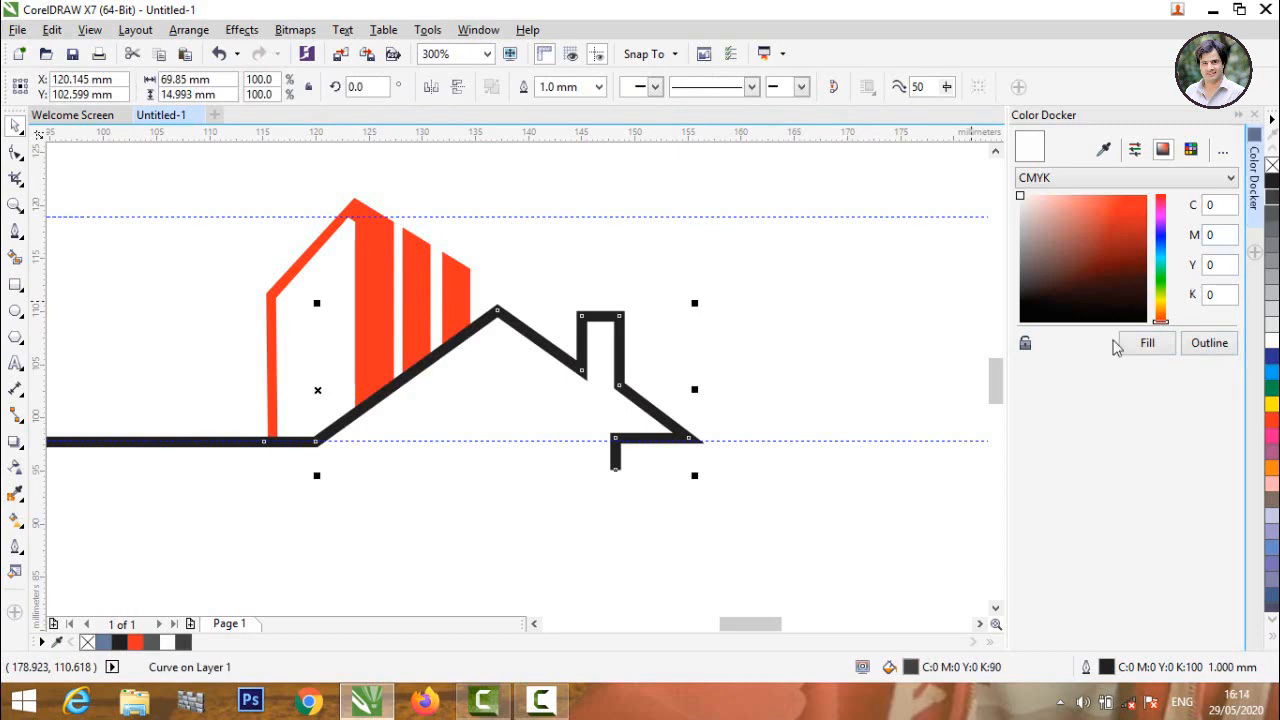
{"action": "left_click", "coordinate": [1207, 344]}
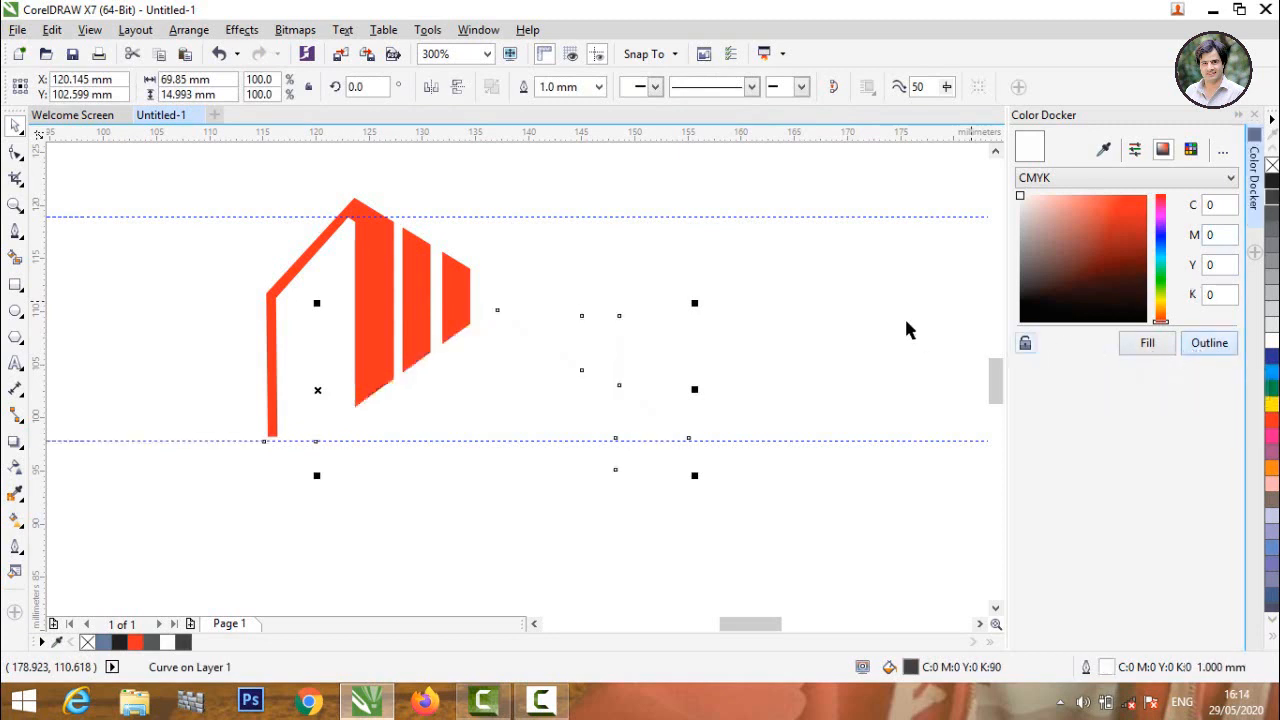
{"action": "left_click", "coordinate": [795, 286]}
{"action": "key", "text": "ctrl+z"}
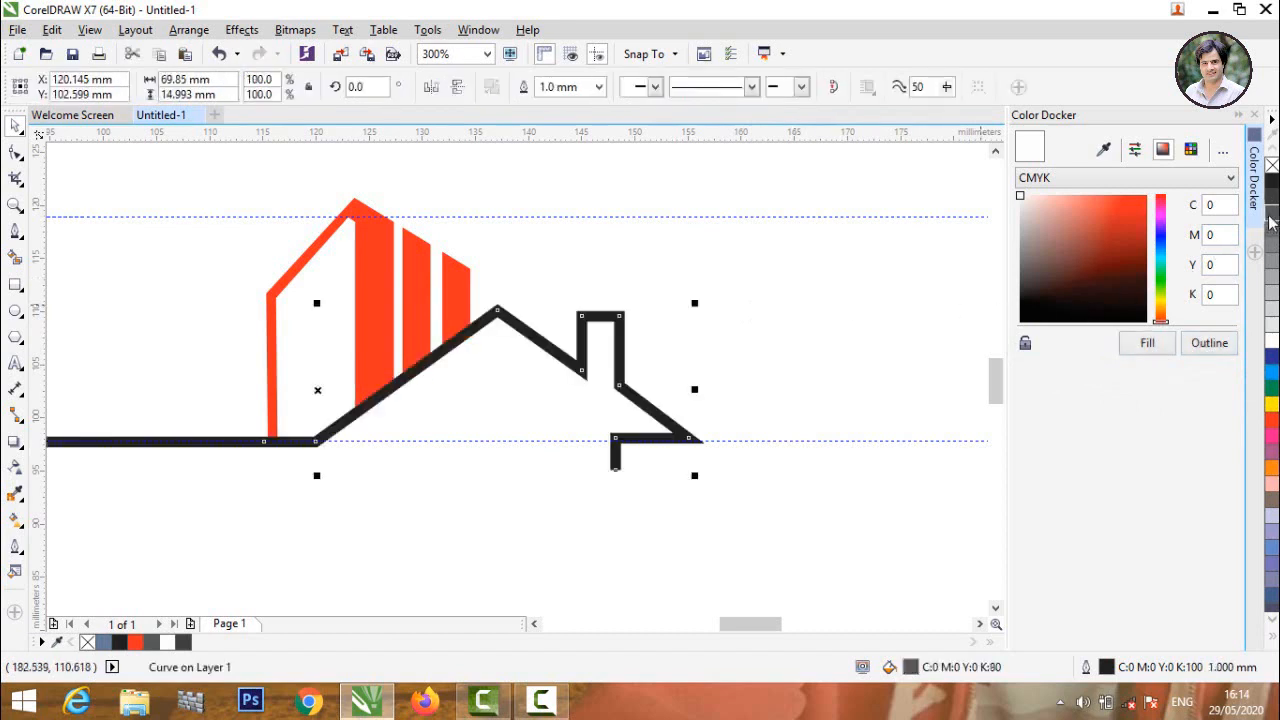
{"action": "left_click", "coordinate": [768, 340]}
{"action": "scroll", "coordinate": [780, 338], "scroll_direction": "down", "scroll_amount": 1}
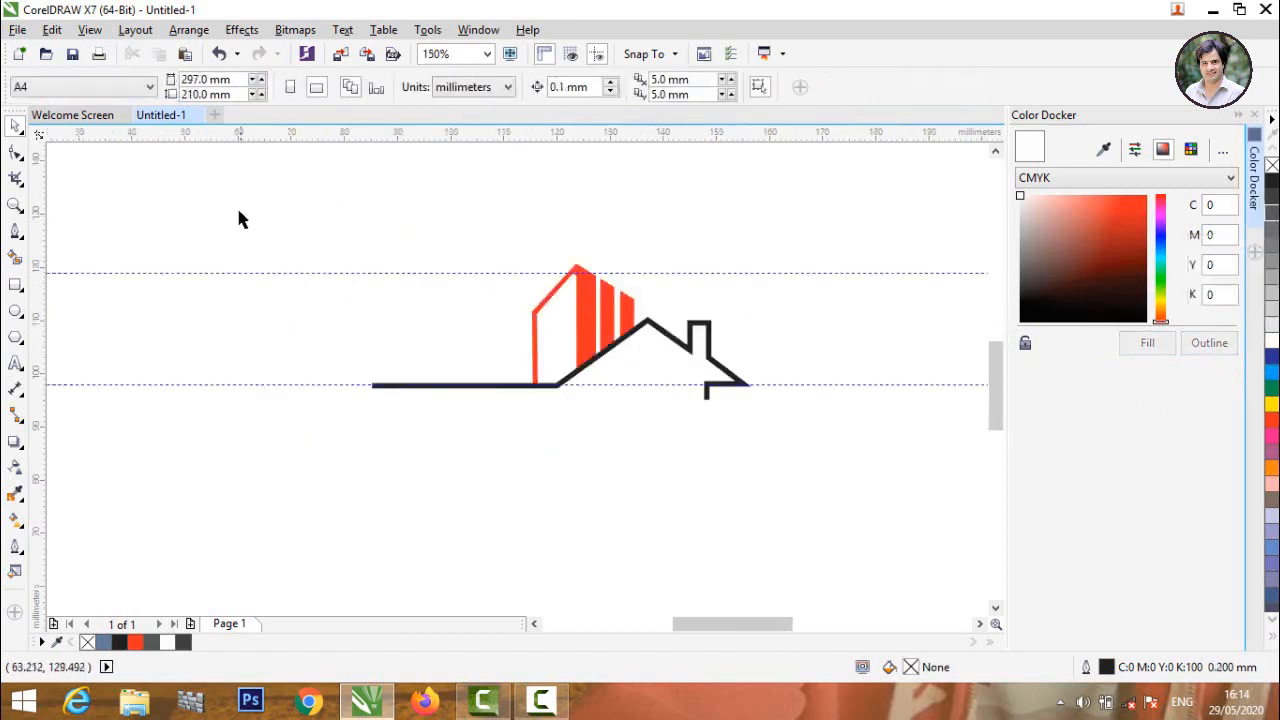
Add the artistic text "TOP POINT" in 24 pt Arial below the baseline of the house logo
{"action": "left_click", "coordinate": [15, 364]}
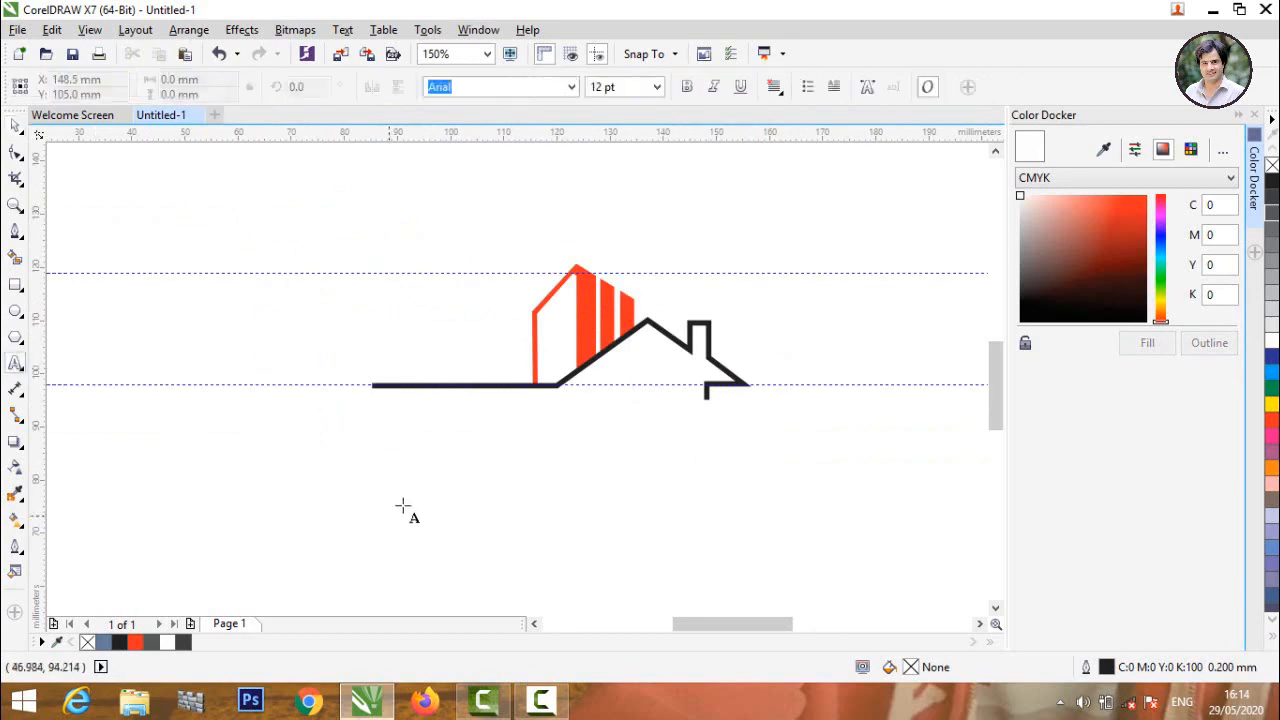
{"action": "left_click", "coordinate": [389, 466]}
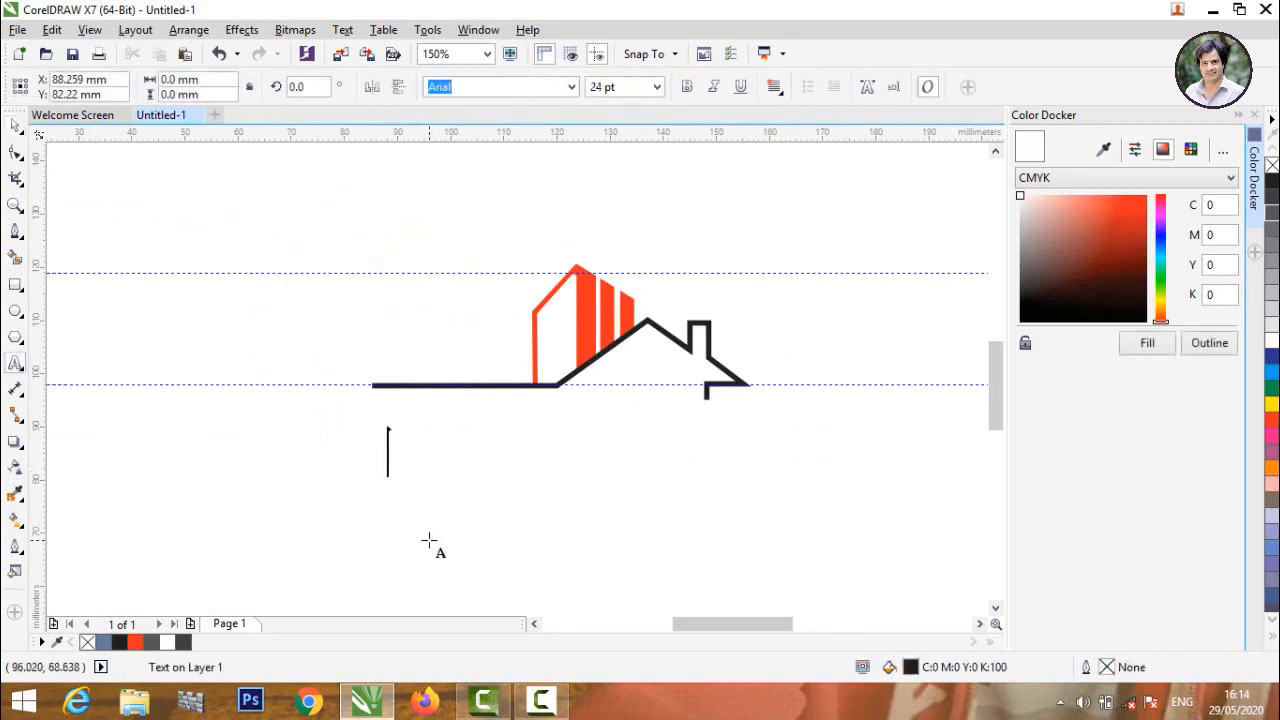
{"action": "type", "text": "TOP"}
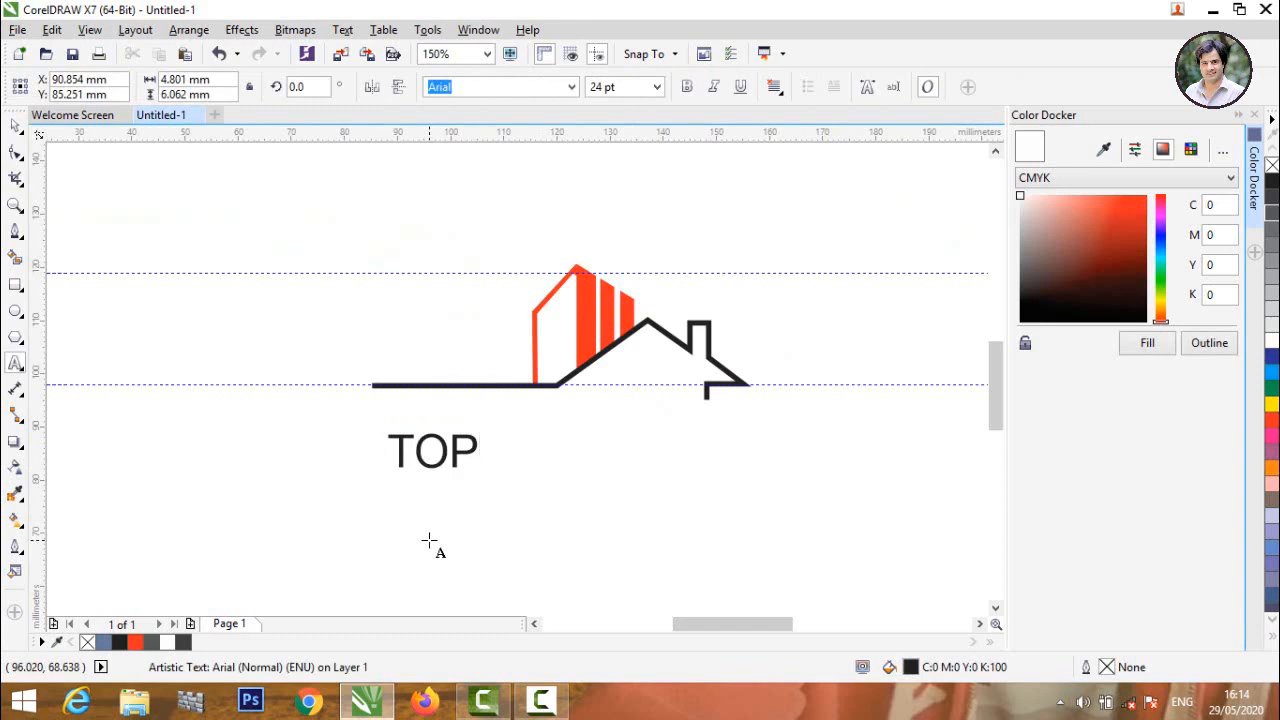
{"action": "type", "text": " PO"}
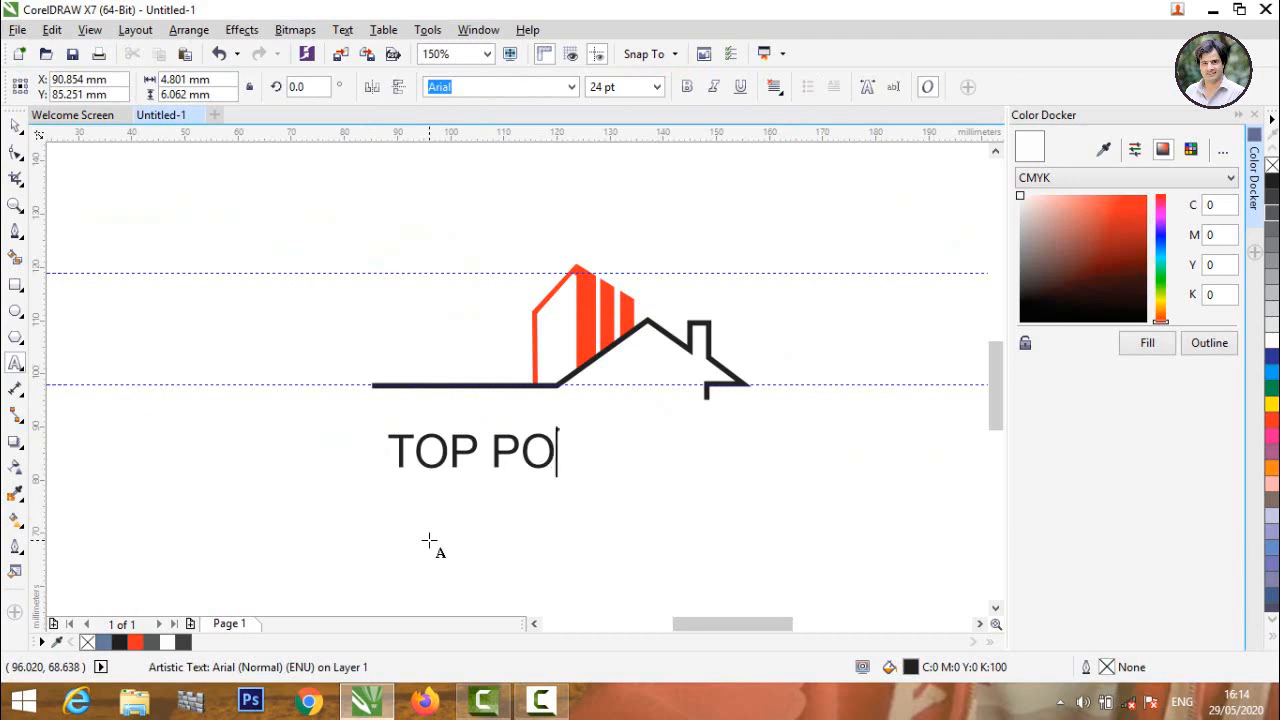
{"action": "type", "text": "INT"}
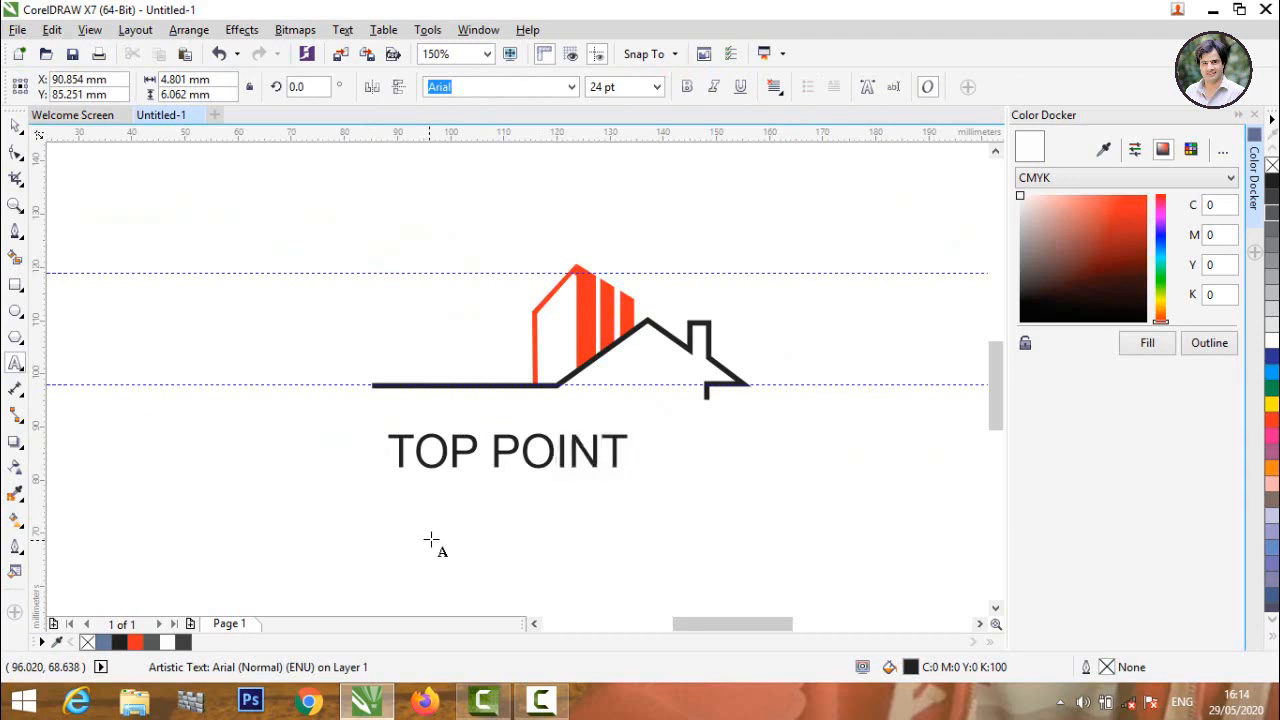
{"action": "left_click", "coordinate": [638, 452]}
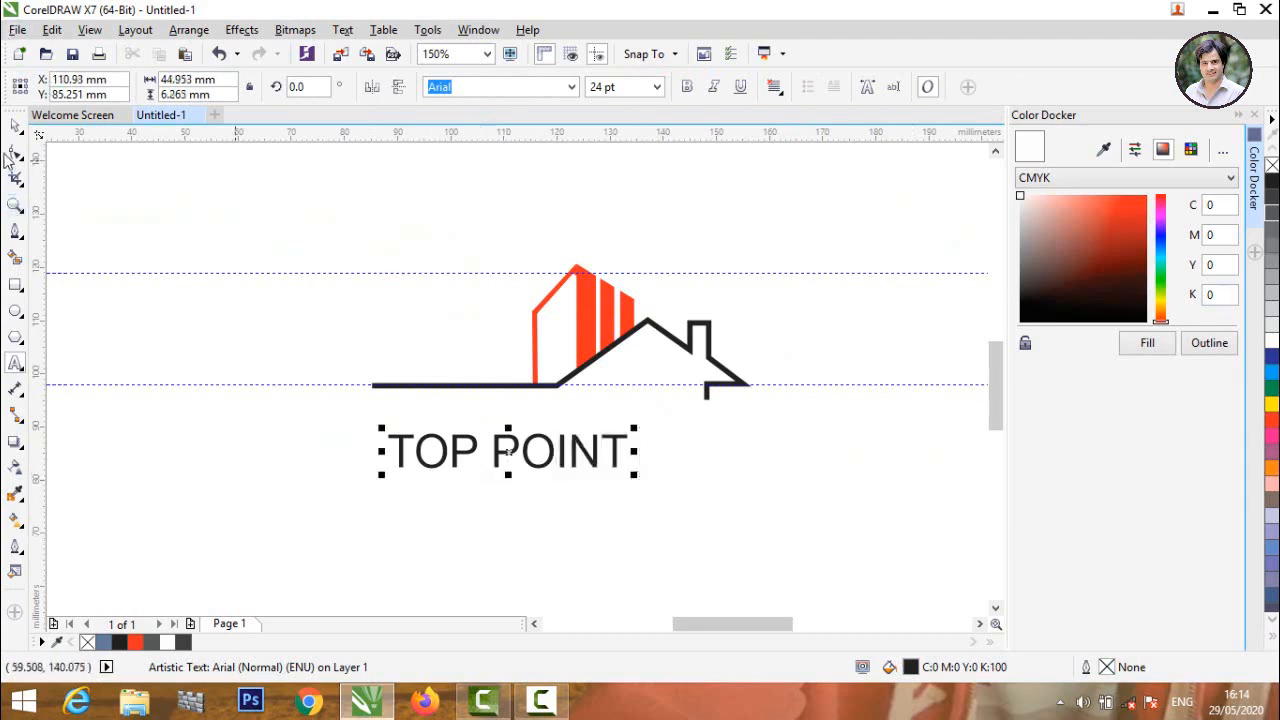
{"action": "left_click", "coordinate": [16, 126]}
{"action": "left_click", "coordinate": [69, 263]}
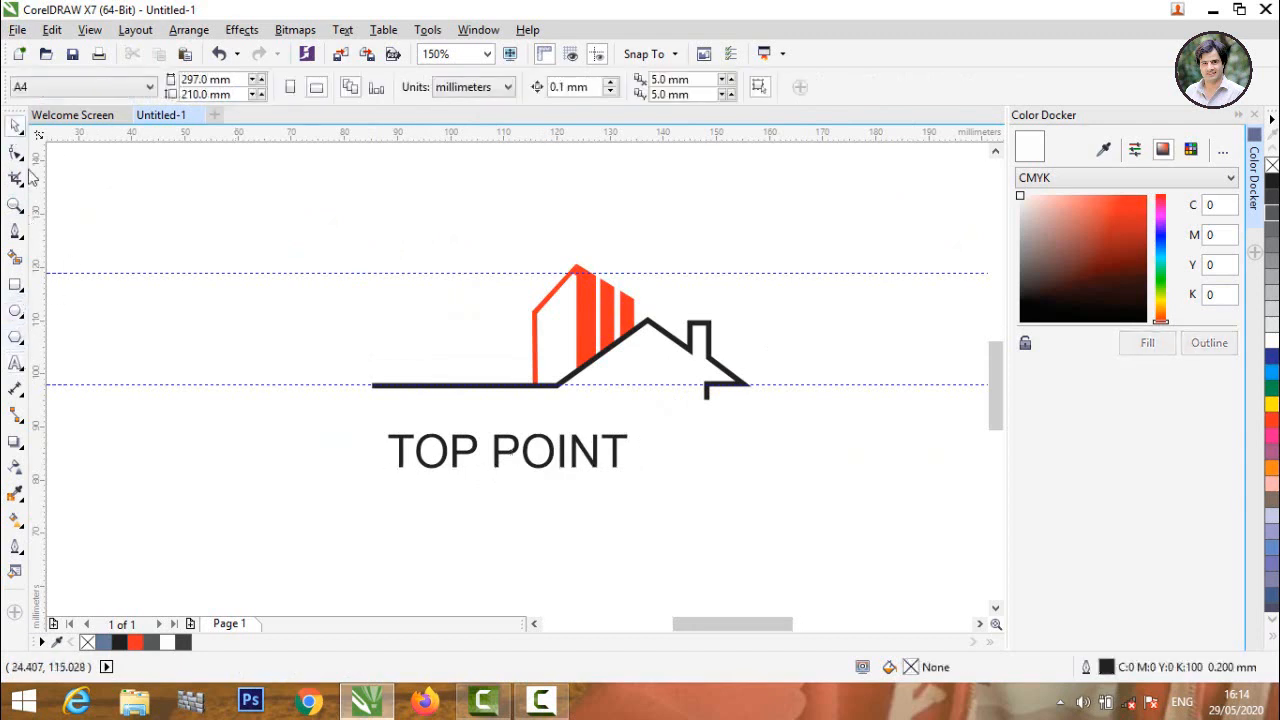
Smart Fill the inner areas of both letters O in "TOP POINT" with the blue-grey
{"action": "left_click", "coordinate": [15, 257]}
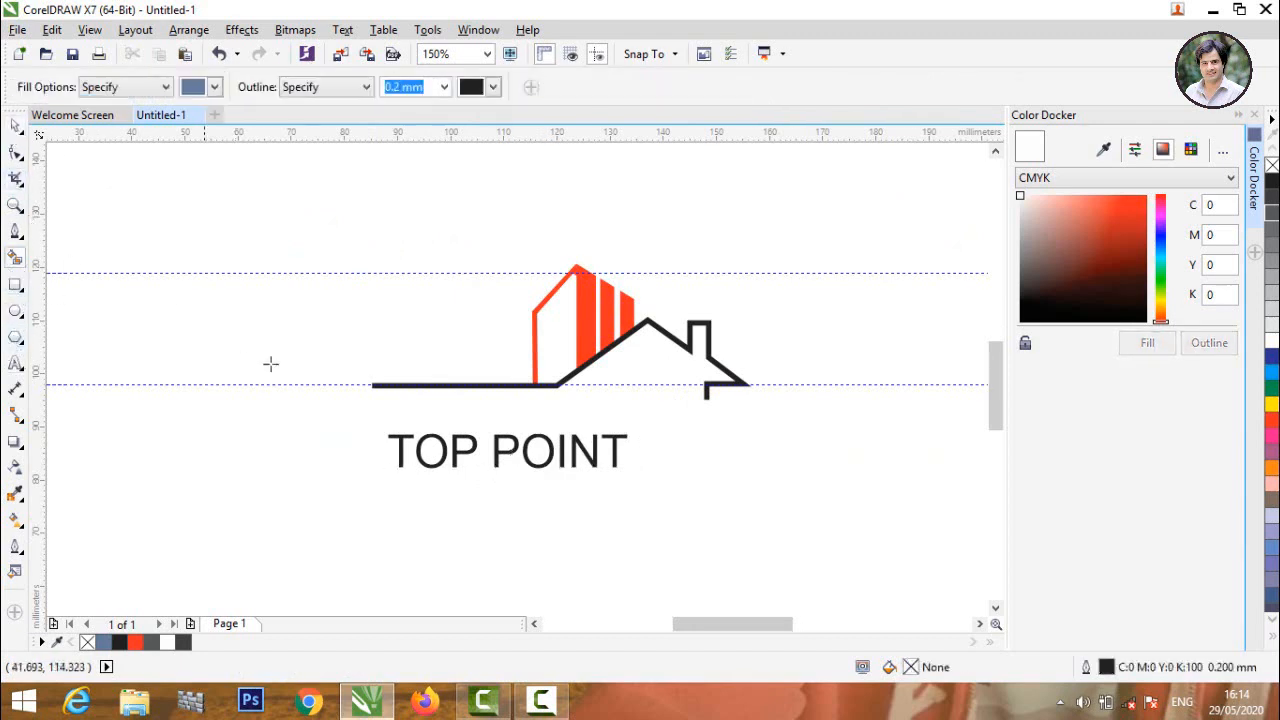
{"action": "left_click", "coordinate": [437, 455]}
{"action": "left_click", "coordinate": [545, 452]}
{"action": "scroll", "coordinate": [535, 442], "scroll_direction": "up", "scroll_amount": 3}
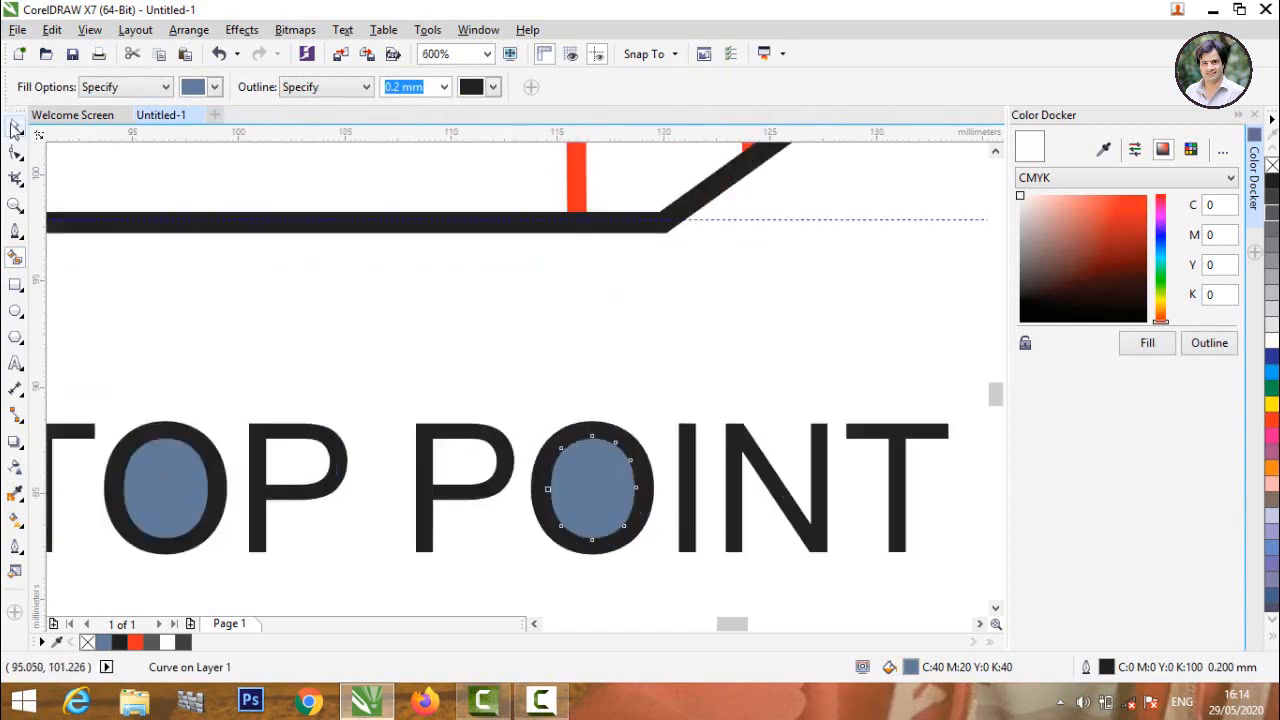
Fill the blue-grey centres of both letters O in "TOP POINT" with red (C0 M100 Y100 K0)
{"action": "left_click", "coordinate": [16, 128]}
{"action": "left_click", "coordinate": [131, 186]}
{"action": "left_click", "coordinate": [176, 476]}
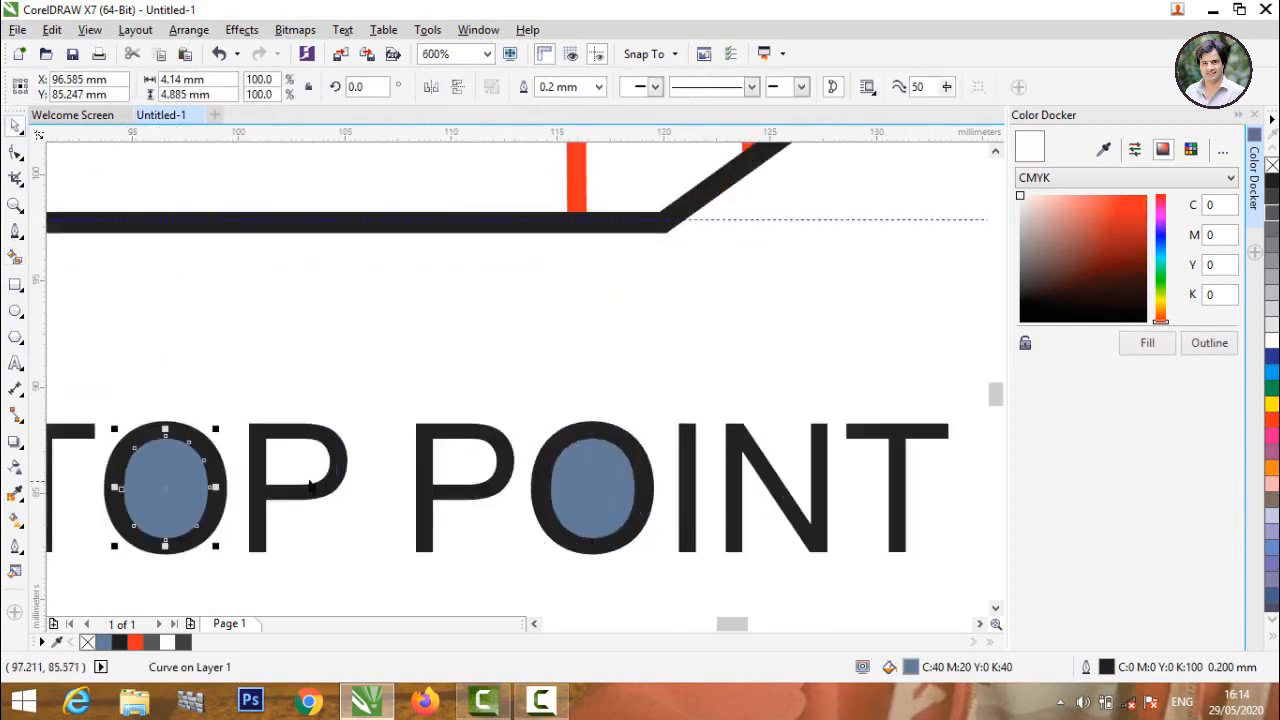
{"action": "left_click", "coordinate": [1273, 420]}
{"action": "left_click", "coordinate": [567, 486]}
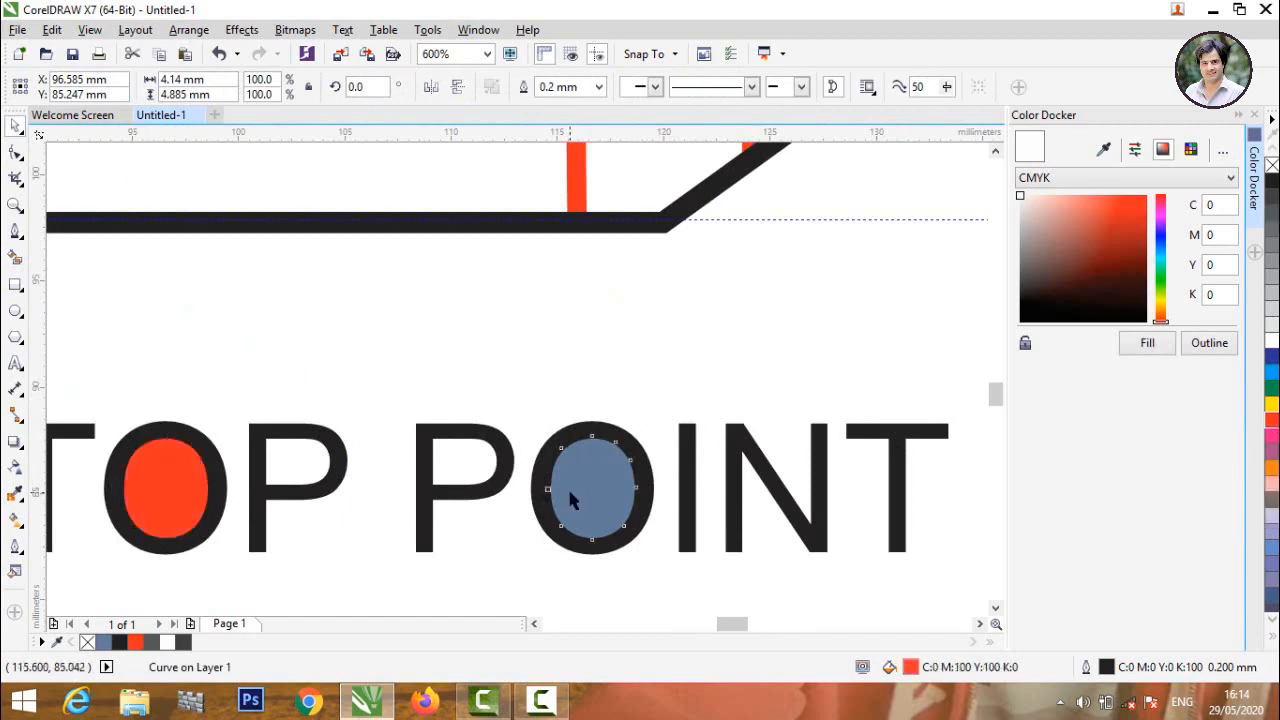
{"action": "left_click", "coordinate": [1273, 422]}
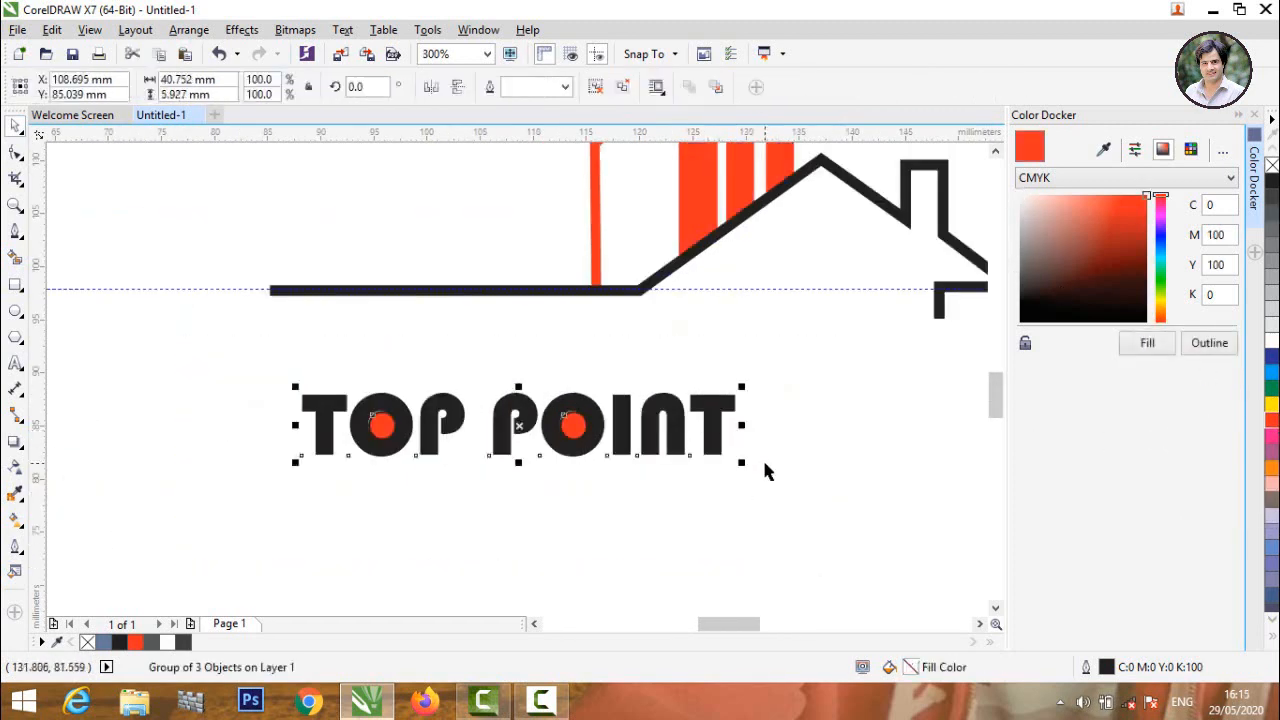
Enlarge the "TOP POINT" lettering group to about 58.8 mm wide and move it just beneath the roof baseline, aligned with the line's outer end
{"action": "left_click_drag", "start_coordinate": [740, 462], "coordinate": [929, 510]}
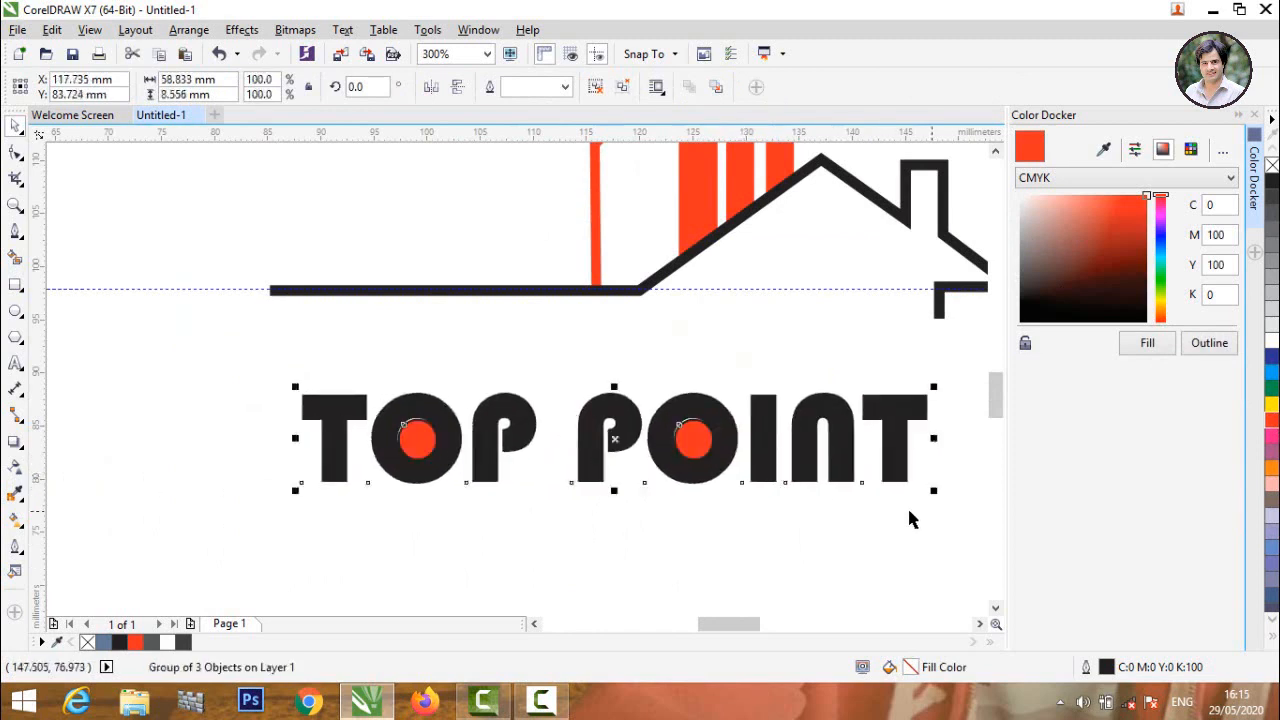
{"action": "scroll", "coordinate": [616, 445], "scroll_direction": "down", "scroll_amount": 1}
{"action": "left_click", "coordinate": [509, 346]}
{"action": "left_click_drag", "start_coordinate": [616, 440], "coordinate": [646, 413]}
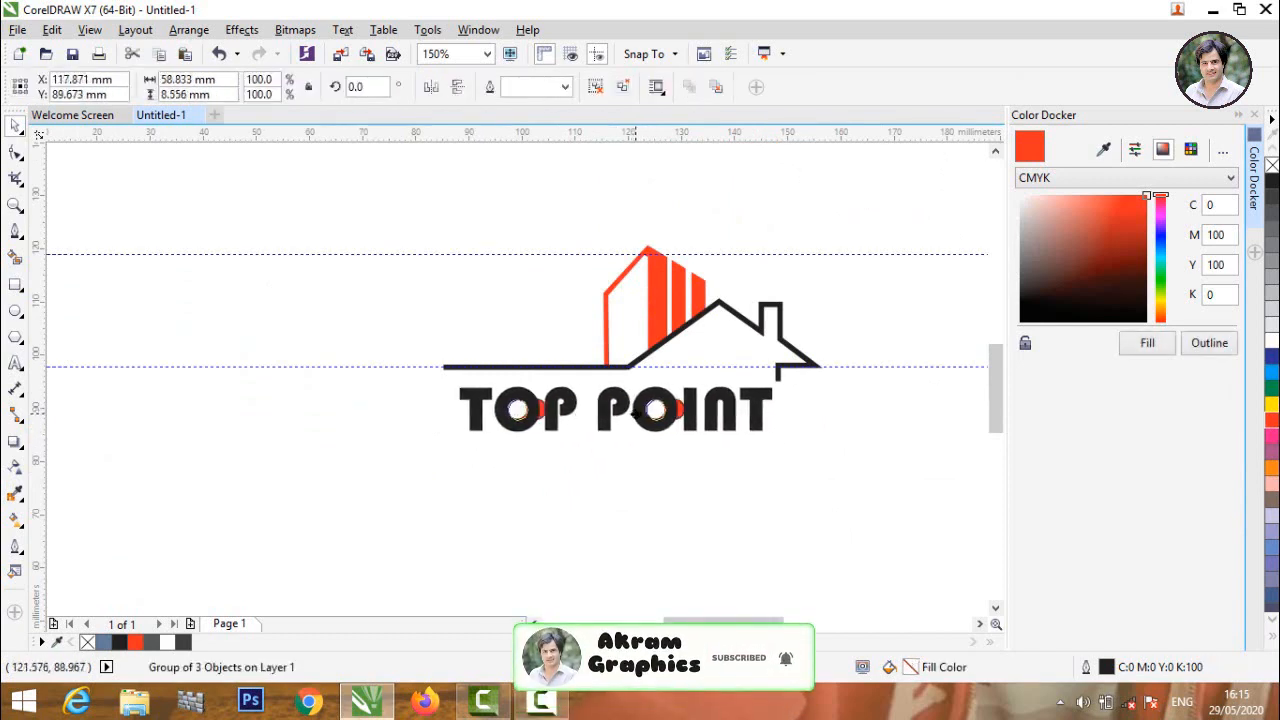
{"action": "left_click_drag", "start_coordinate": [453, 408], "coordinate": [438, 410]}
{"action": "left_click", "coordinate": [288, 345]}
Delete both horizontal guidelines crossing the logo
{"action": "scroll", "coordinate": [288, 345], "scroll_direction": "down", "scroll_amount": 2}
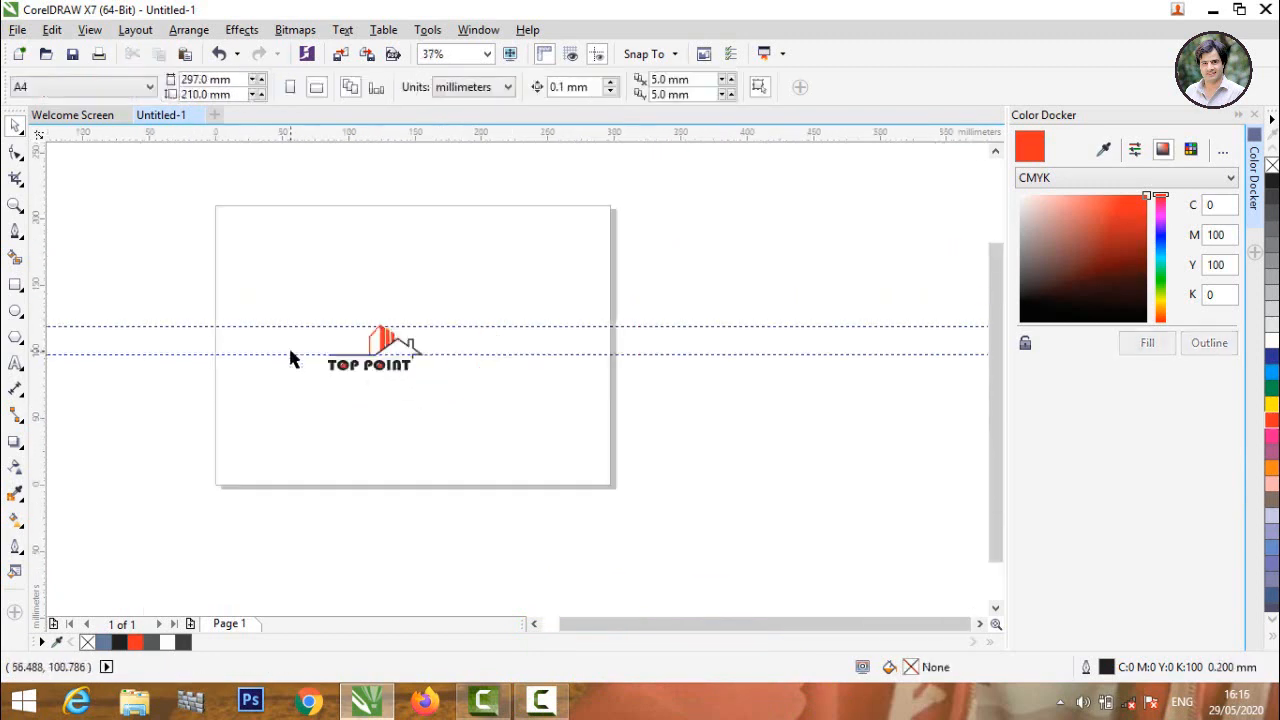
{"action": "scroll", "coordinate": [315, 345], "scroll_direction": "up", "scroll_amount": 1}
{"action": "left_click", "coordinate": [309, 357]}
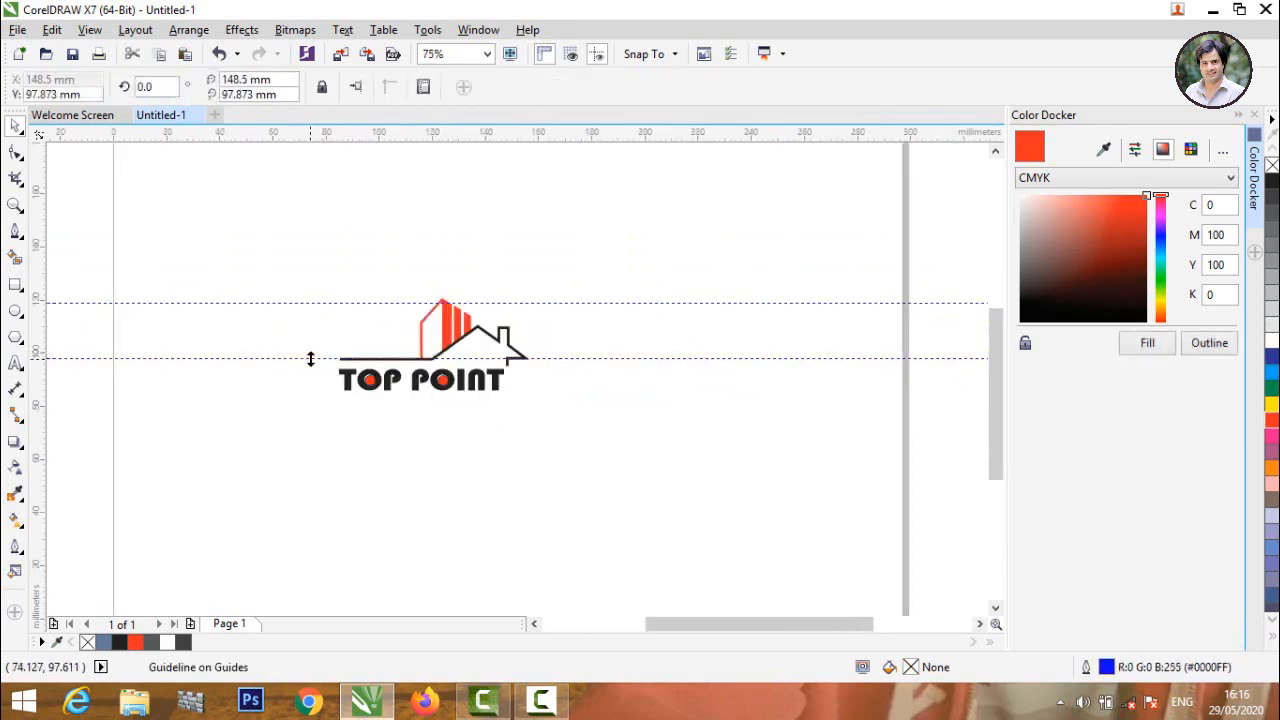
{"action": "key", "text": "Delete"}
{"action": "left_click", "coordinate": [311, 303]}
{"action": "key", "text": "Delete"}
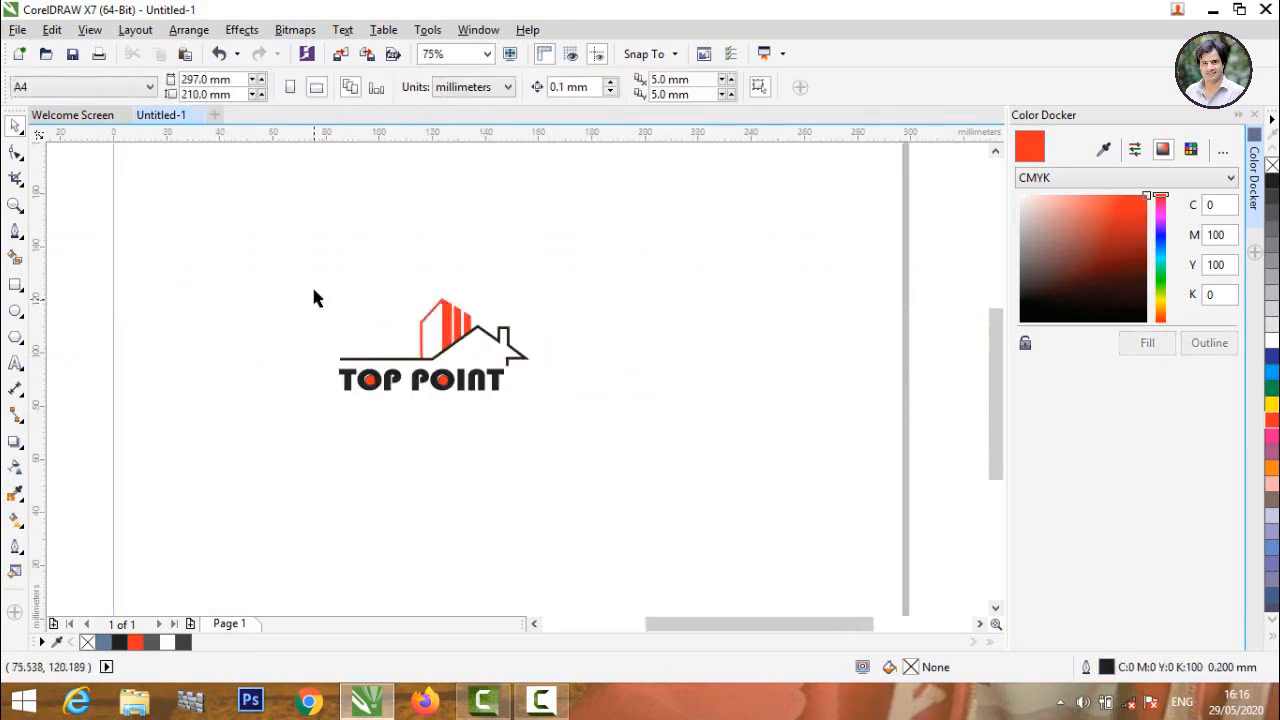
Select the whole logo and set up its export to the Desktop under the file name abcd
{"action": "scroll", "coordinate": [428, 305], "scroll_direction": "up", "scroll_amount": 1}
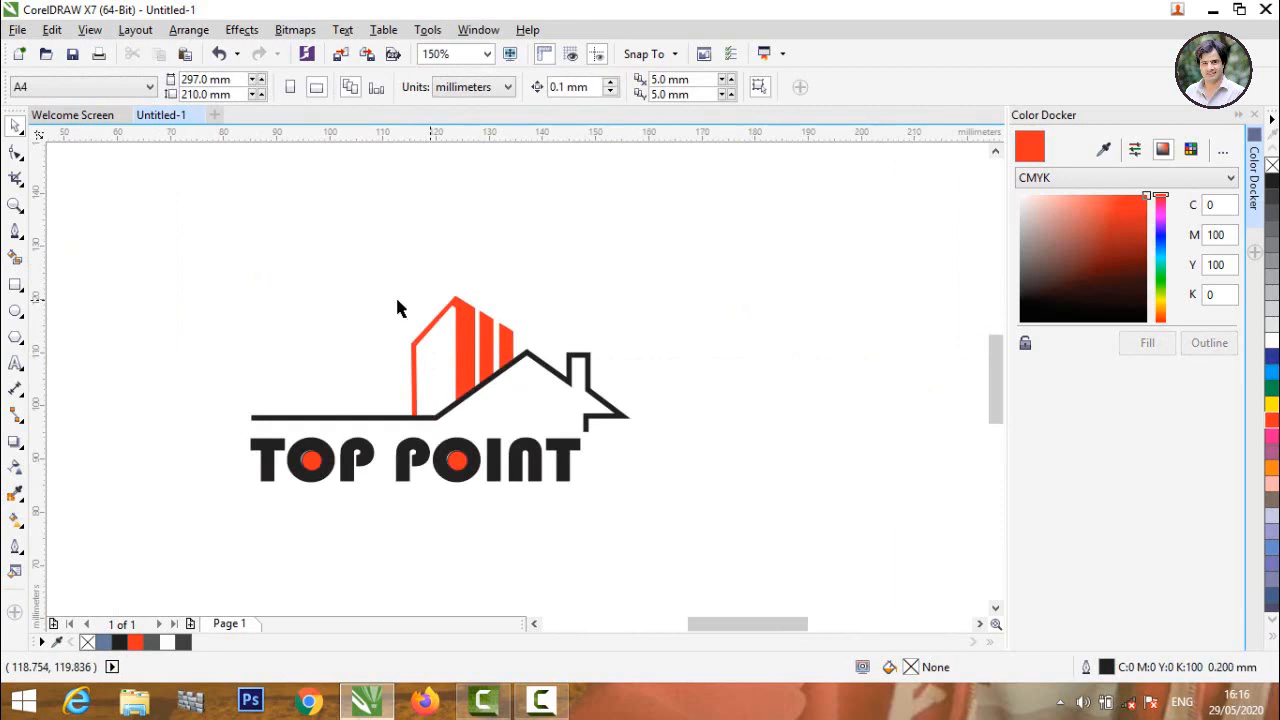
{"action": "left_click_drag", "start_coordinate": [122, 255], "coordinate": [726, 603]}
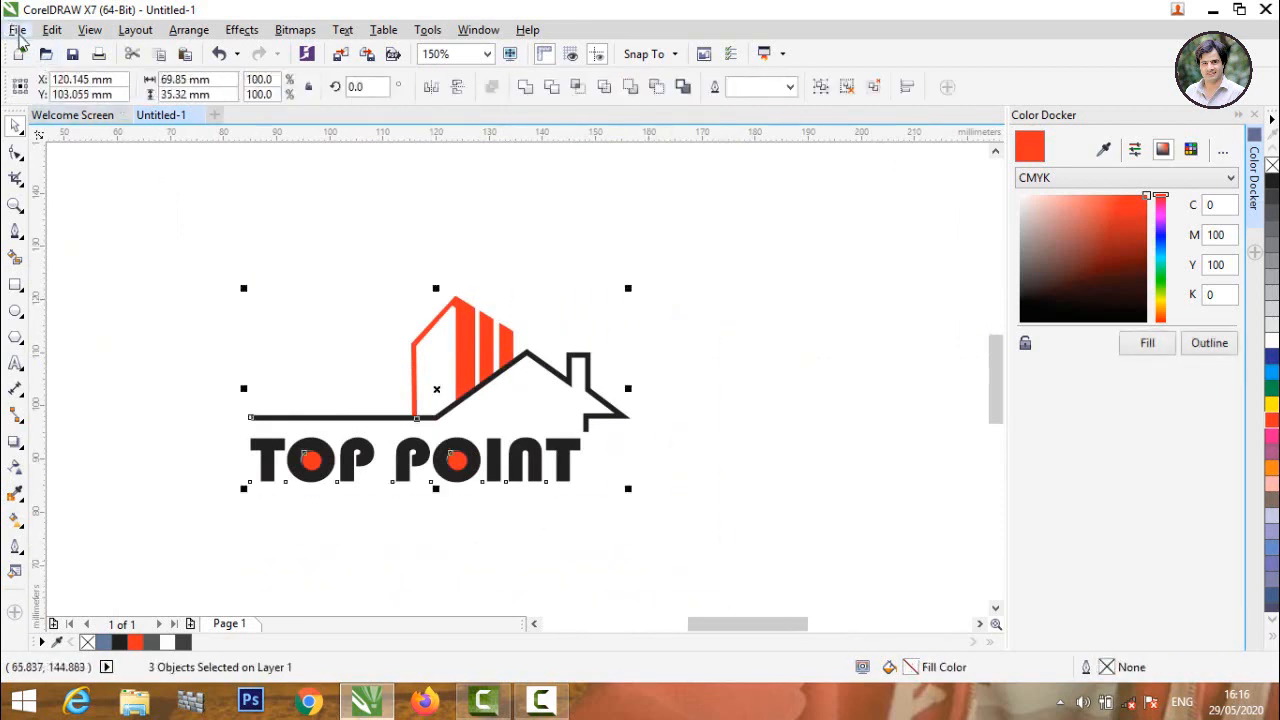
{"action": "left_click", "coordinate": [18, 30]}
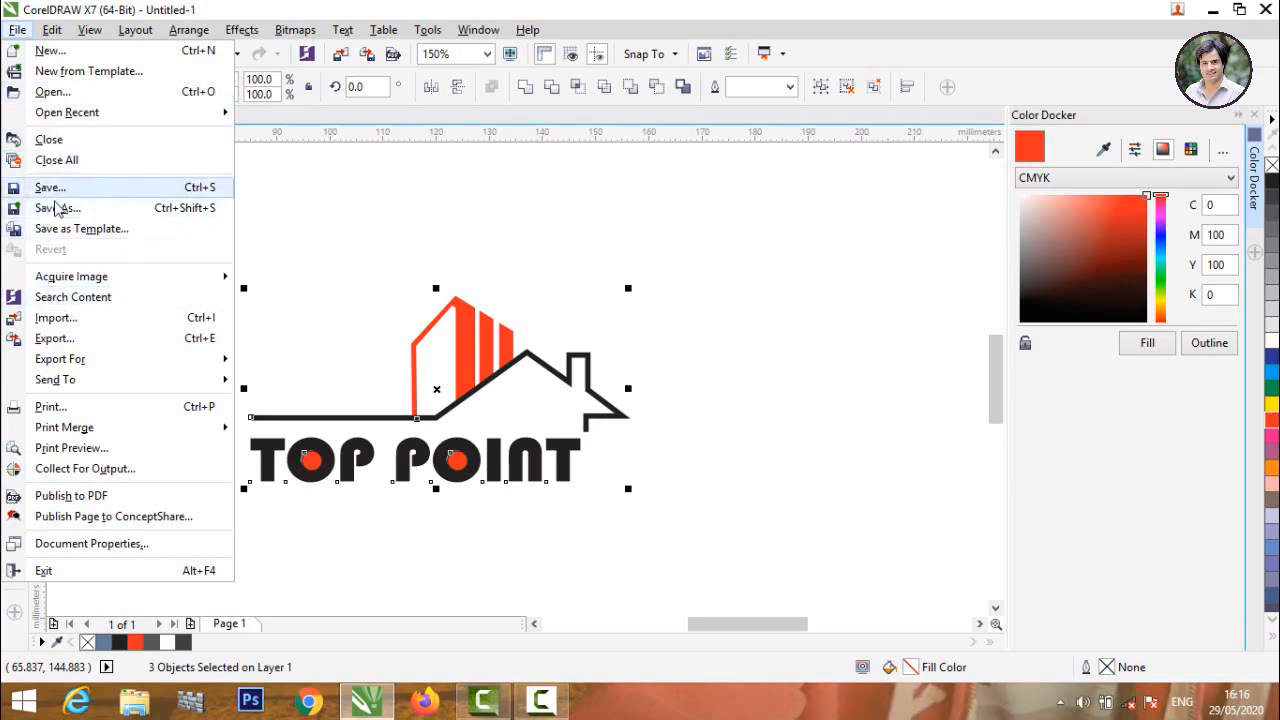
{"action": "left_click", "coordinate": [86, 345]}
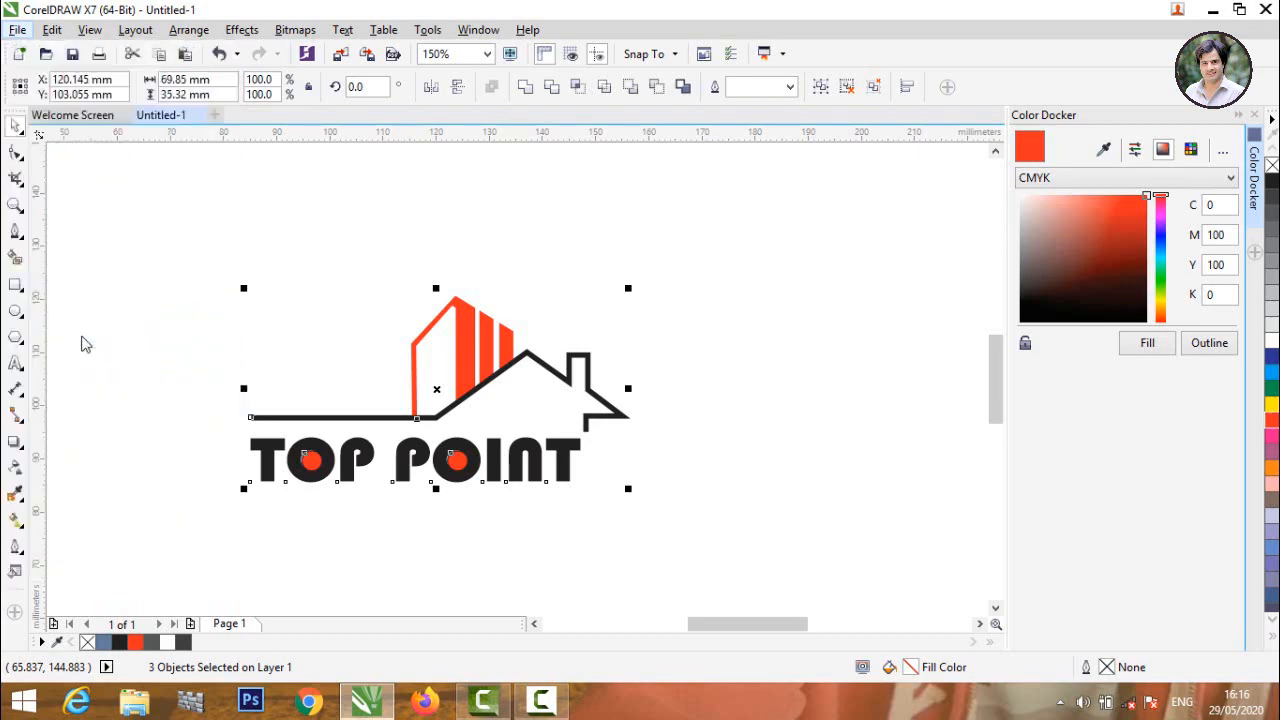
{"action": "left_click", "coordinate": [432, 206]}
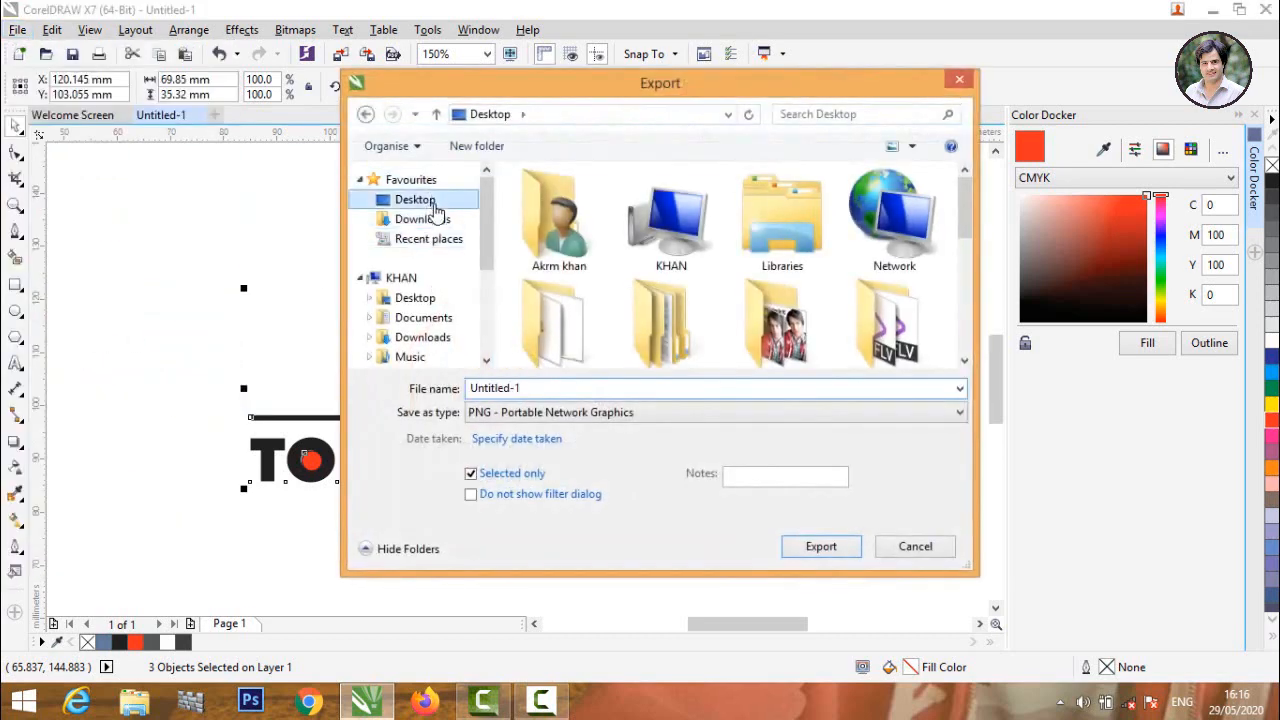
{"action": "left_click", "coordinate": [540, 390]}
{"action": "type", "text": "abcd"}
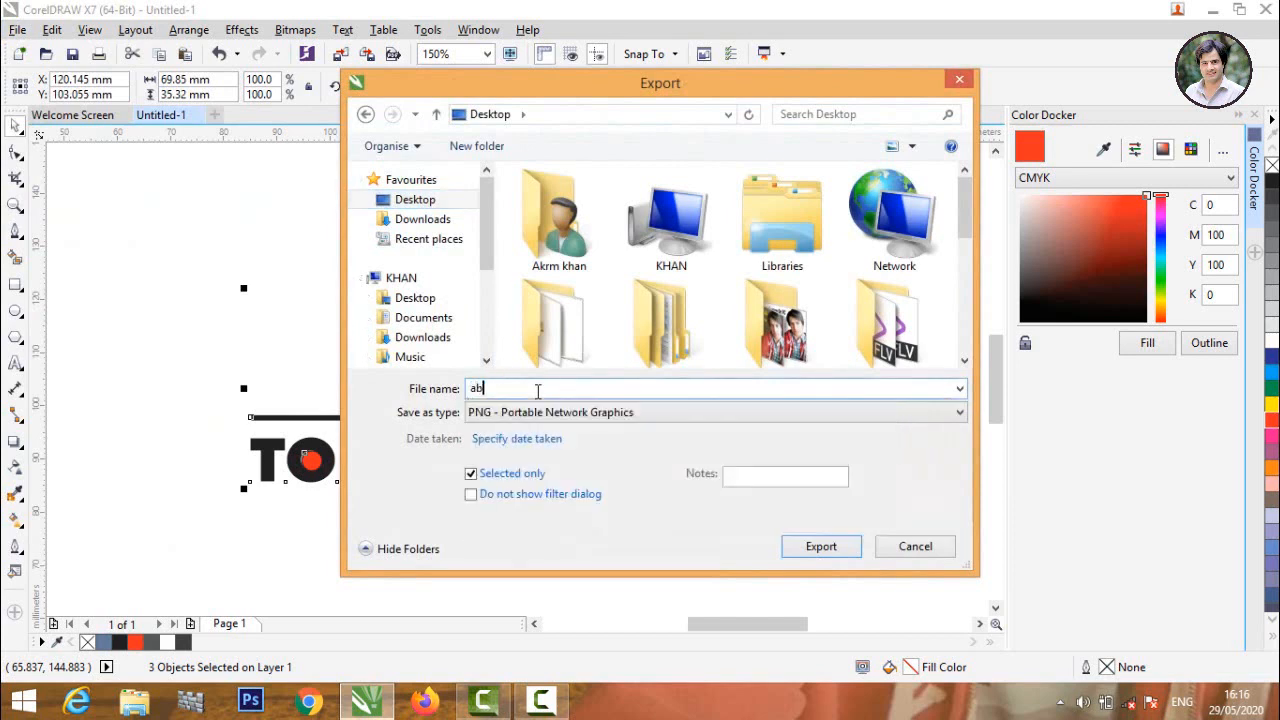
Export only the selected logo in PNG format with RGB Color (24-bit) and transparency
{"action": "left_click", "coordinate": [513, 480]}
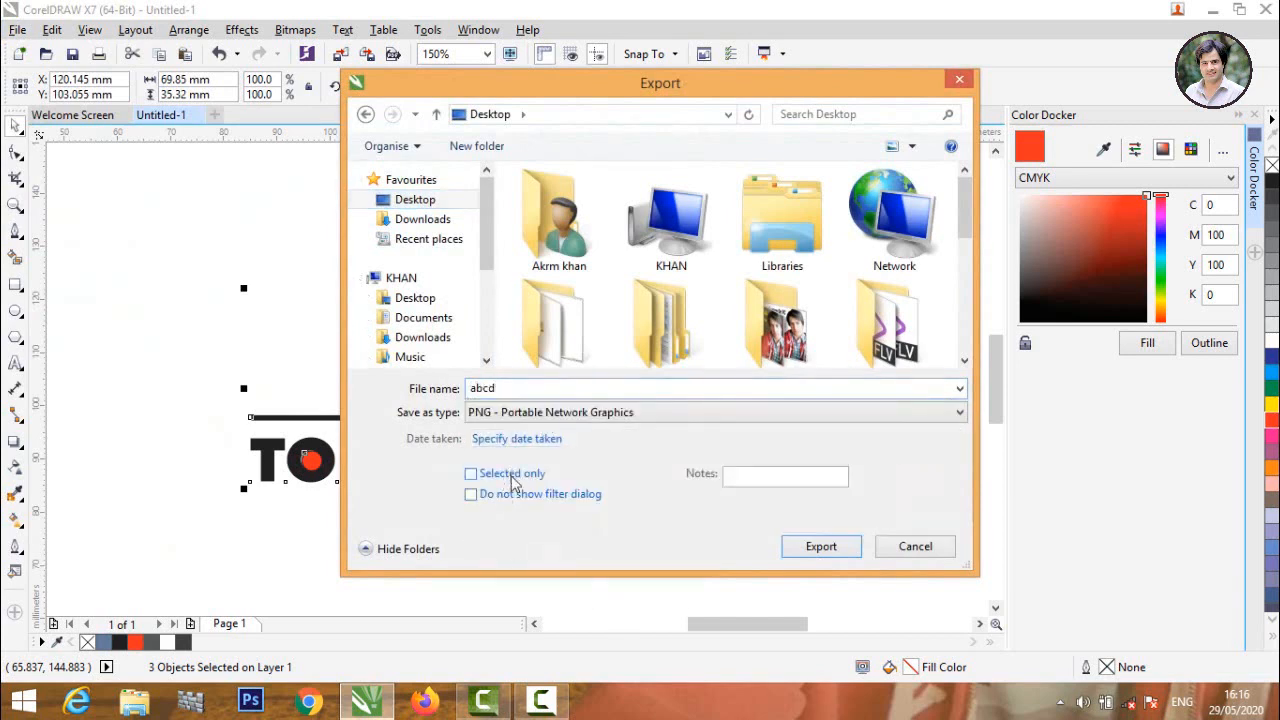
{"action": "left_click", "coordinate": [563, 416]}
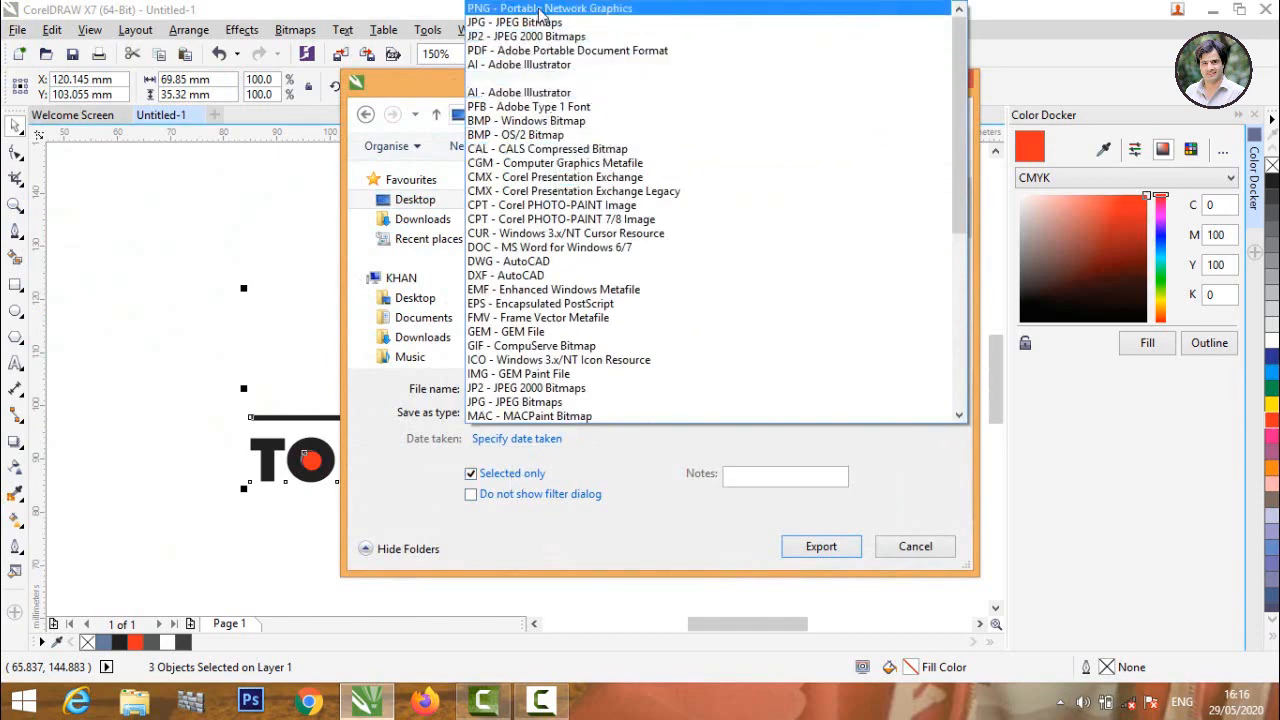
{"action": "left_click", "coordinate": [540, 8]}
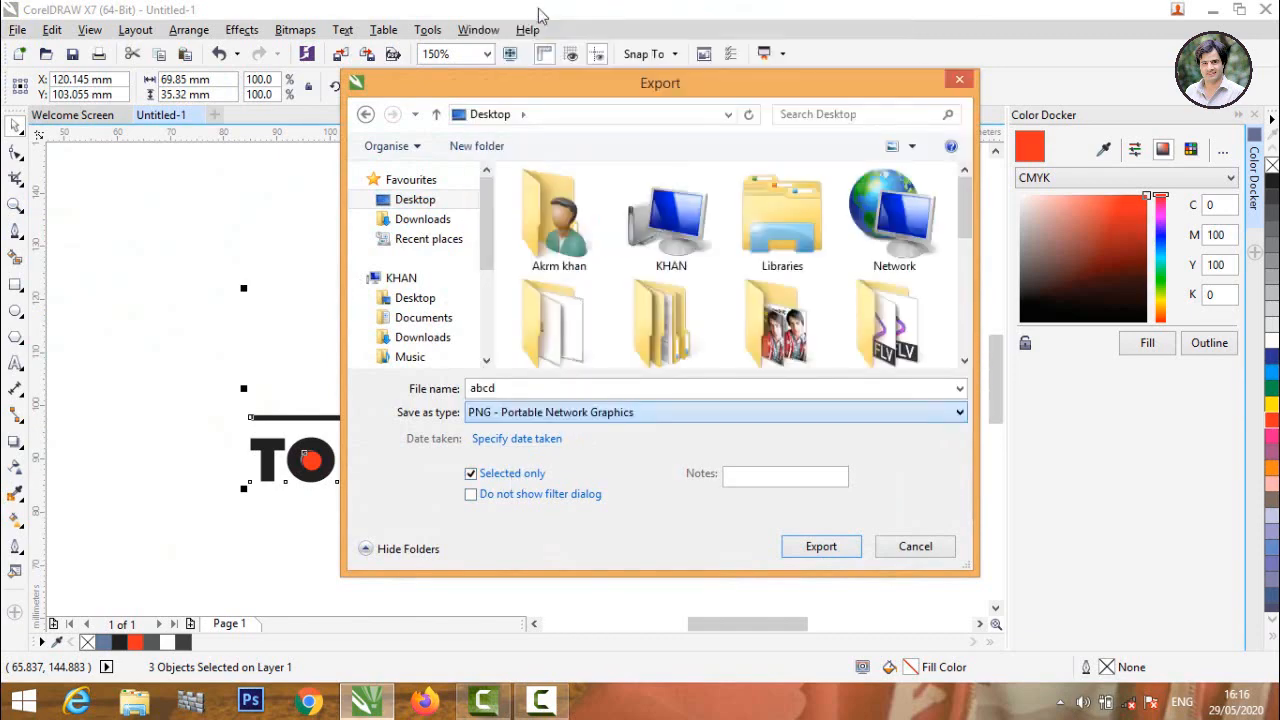
{"action": "left_click", "coordinate": [821, 547]}
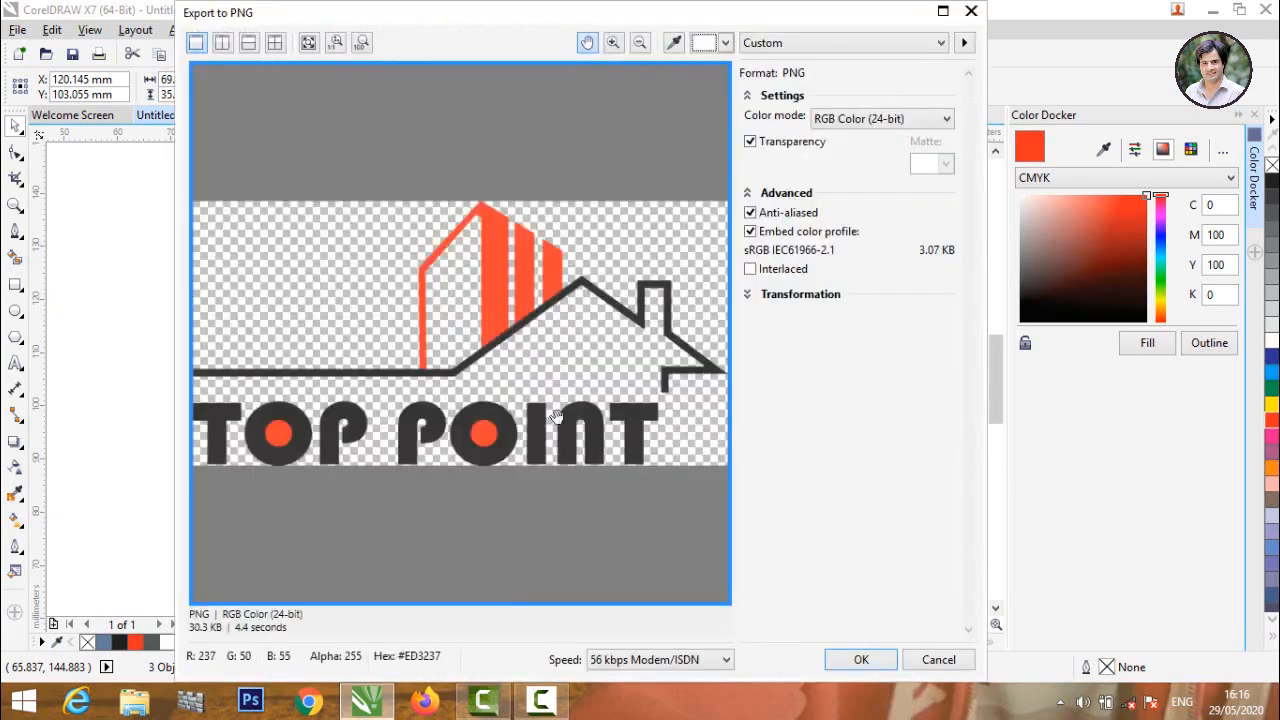
{"action": "left_click", "coordinate": [859, 660]}
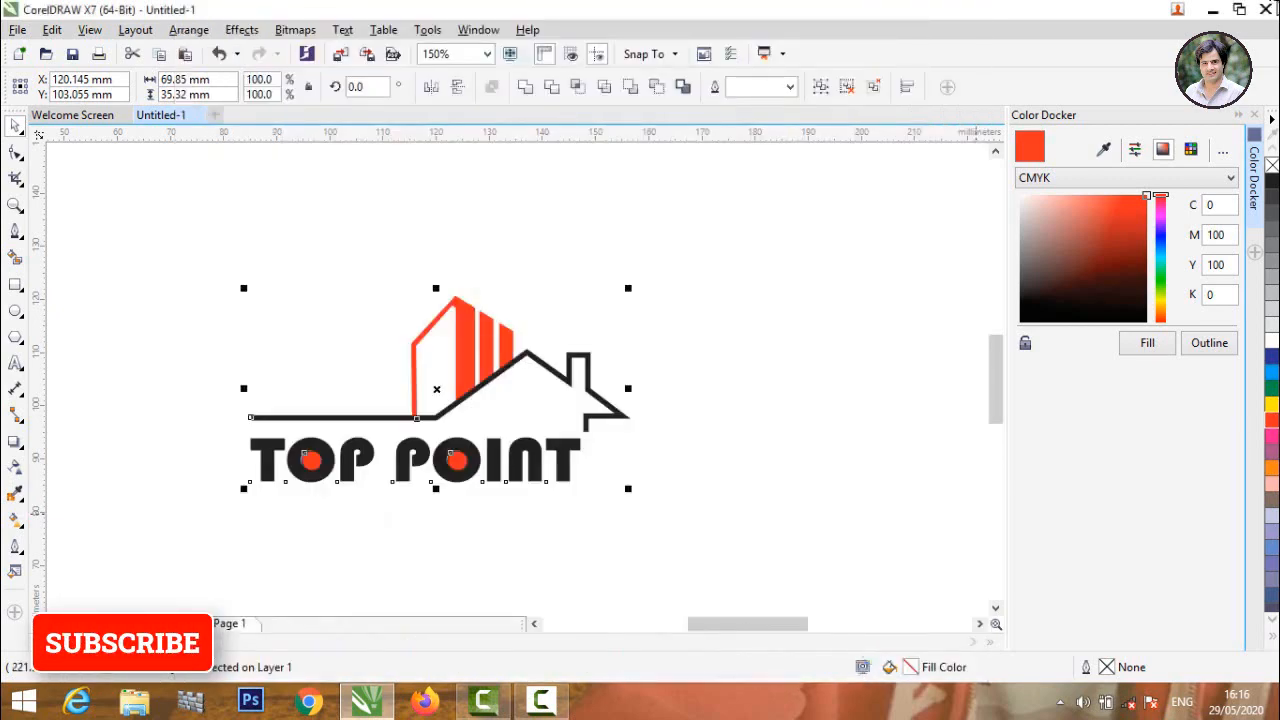
Switch to the Windows desktop and refresh it
{"action": "left_click", "coordinate": [1216, 10]}
{"action": "right_click", "coordinate": [335, 317]}
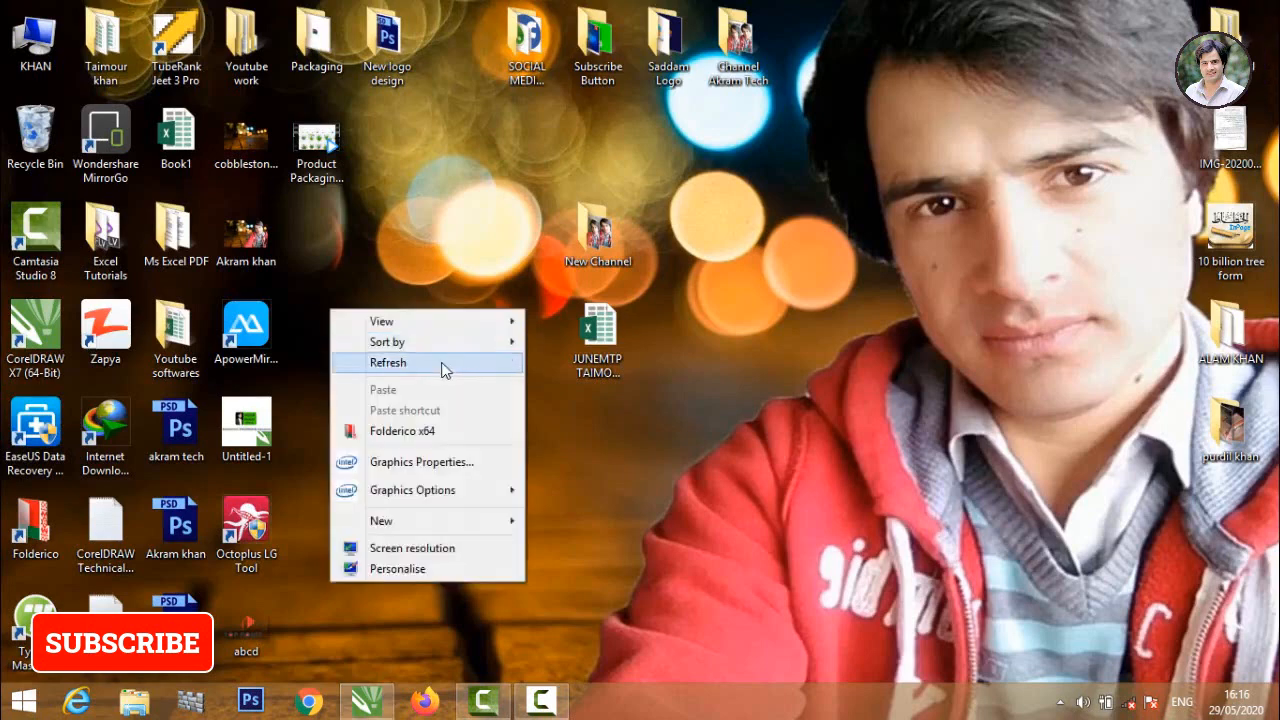
{"action": "left_click", "coordinate": [440, 365]}
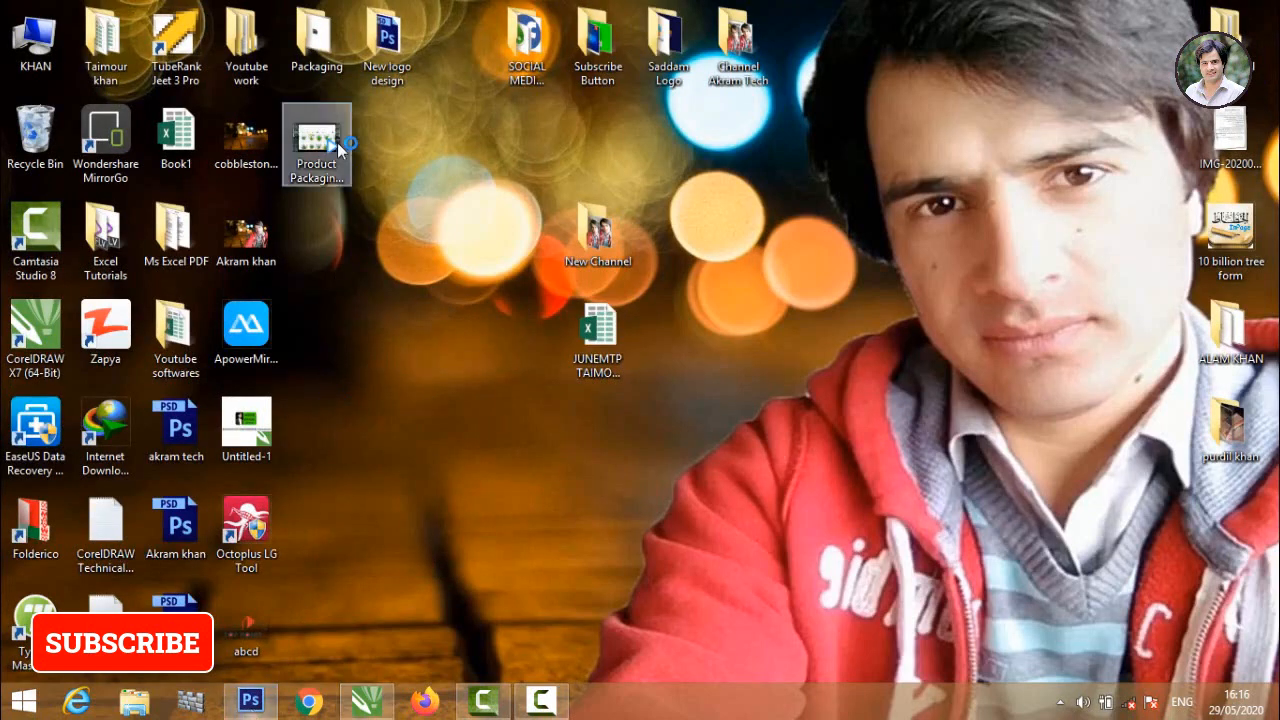
Browse Youtube work > Mockups Files > Logo-Mockups-byPuneDesign > Logo Mockups - Paper Edition and open 01 Logo Mockup - by PuneDesign in Photoshop
{"action": "double_click", "coordinate": [262, 48]}
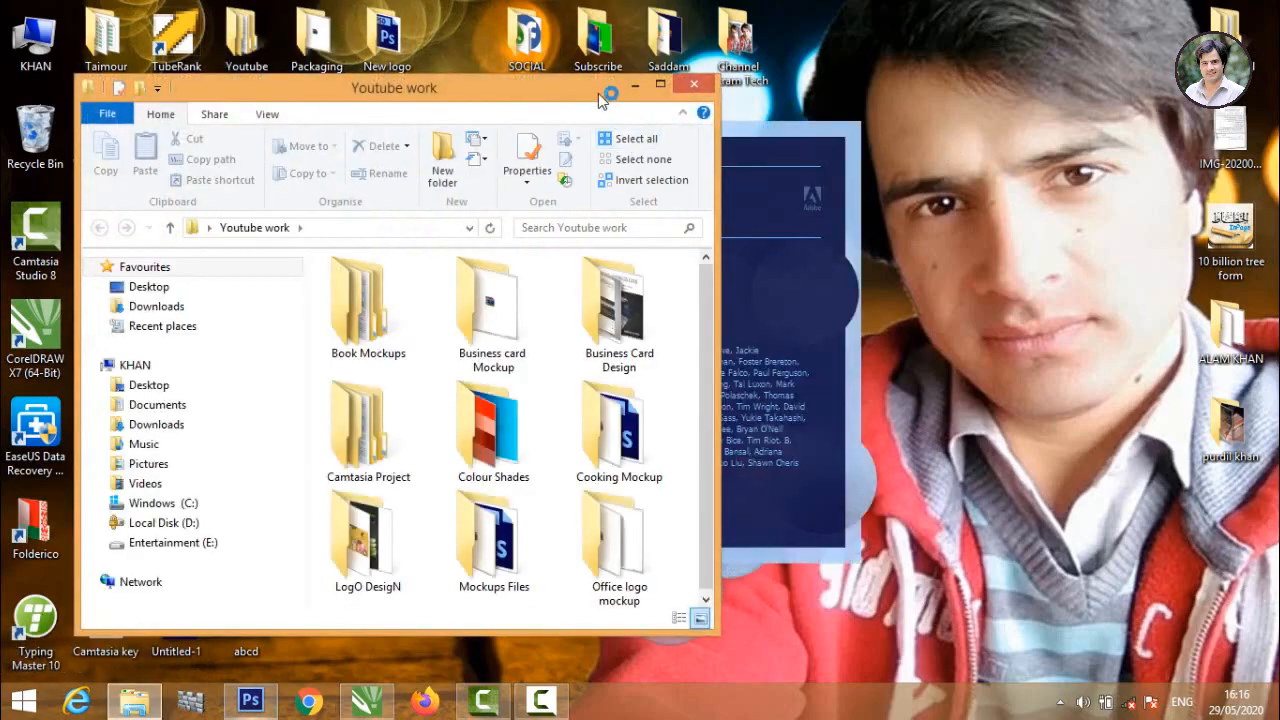
{"action": "left_click", "coordinate": [660, 84]}
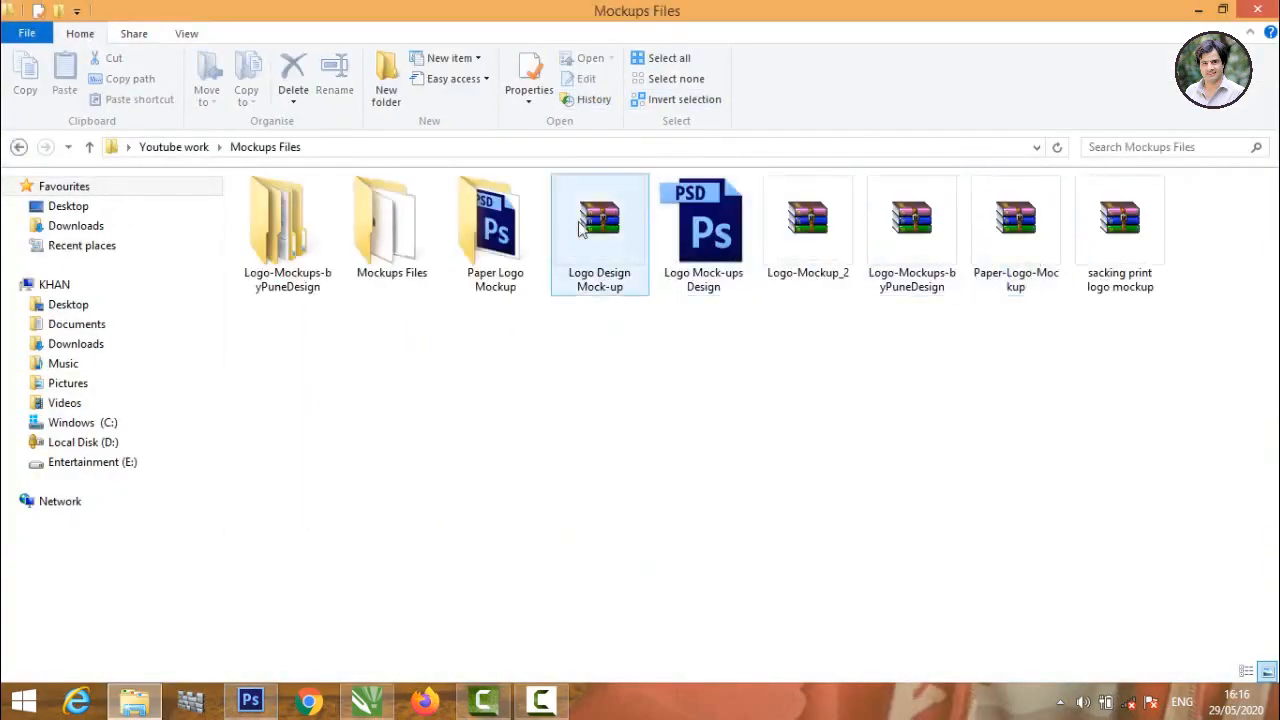
{"action": "double_click", "coordinate": [290, 232]}
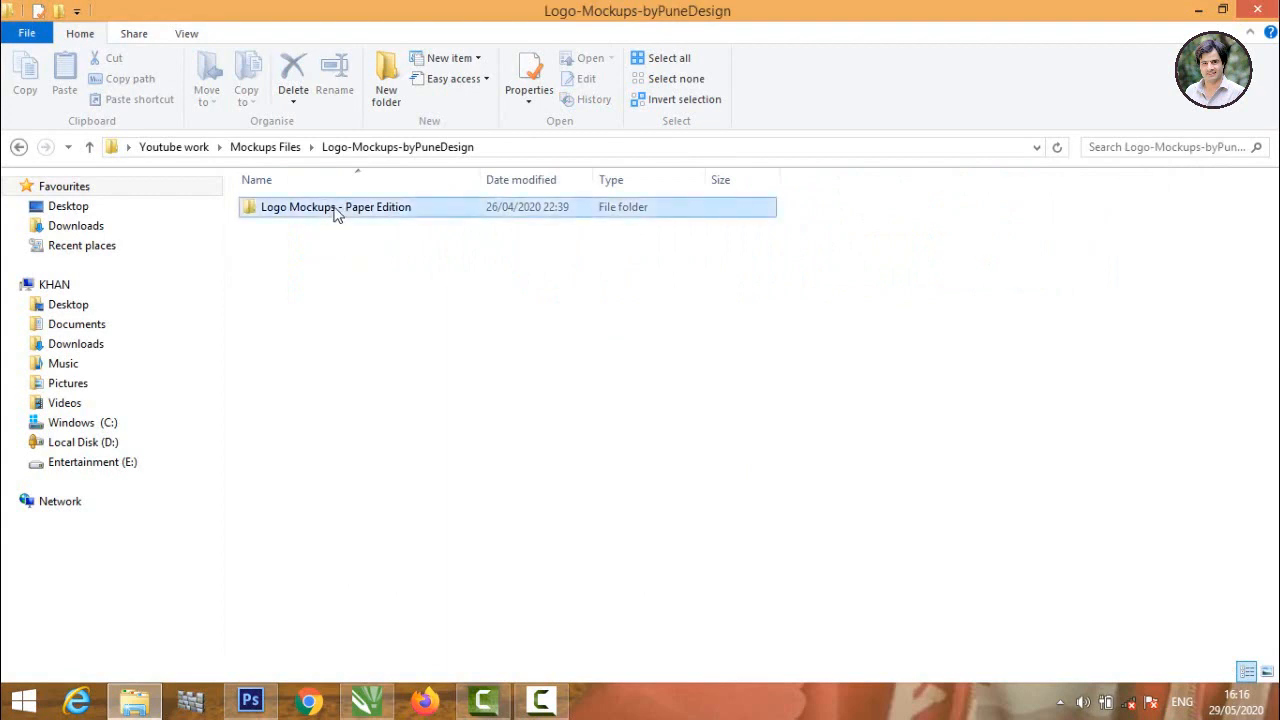
{"action": "double_click", "coordinate": [334, 209]}
{"action": "right_click", "coordinate": [480, 378]}
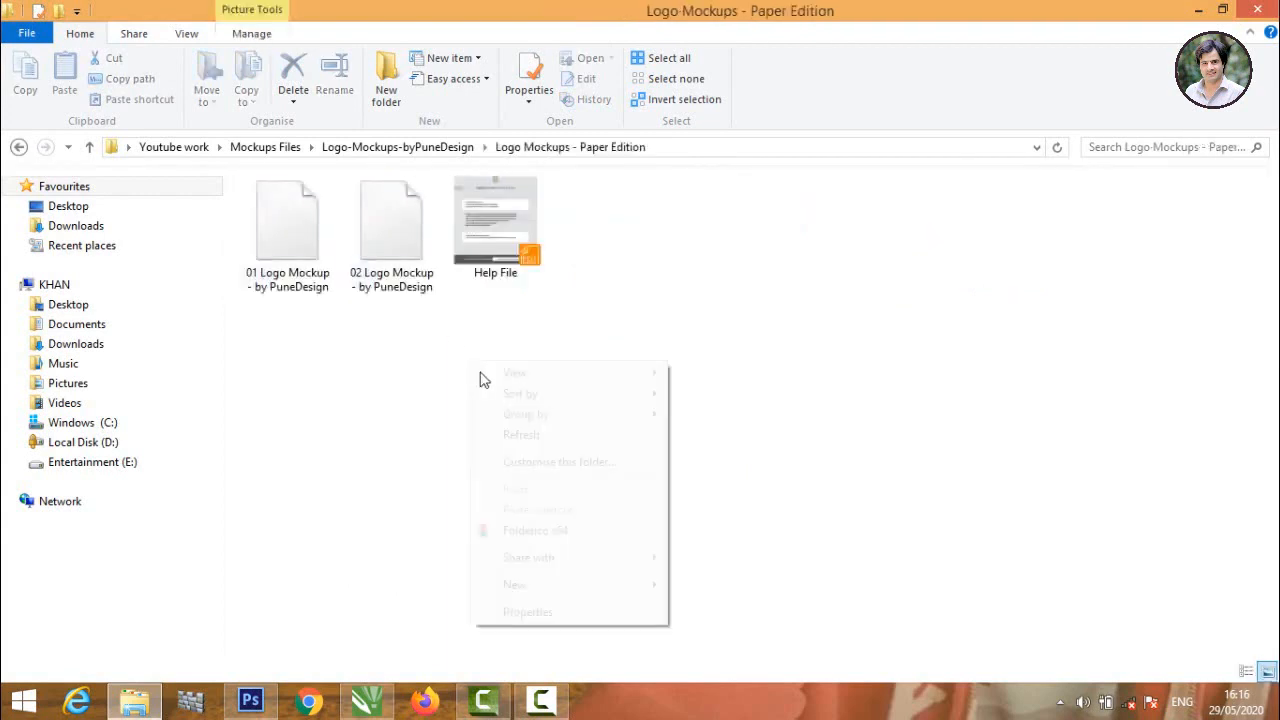
{"action": "left_click", "coordinate": [517, 434]}
{"action": "left_click_drag", "start_coordinate": [287, 225], "coordinate": [433, 381]}
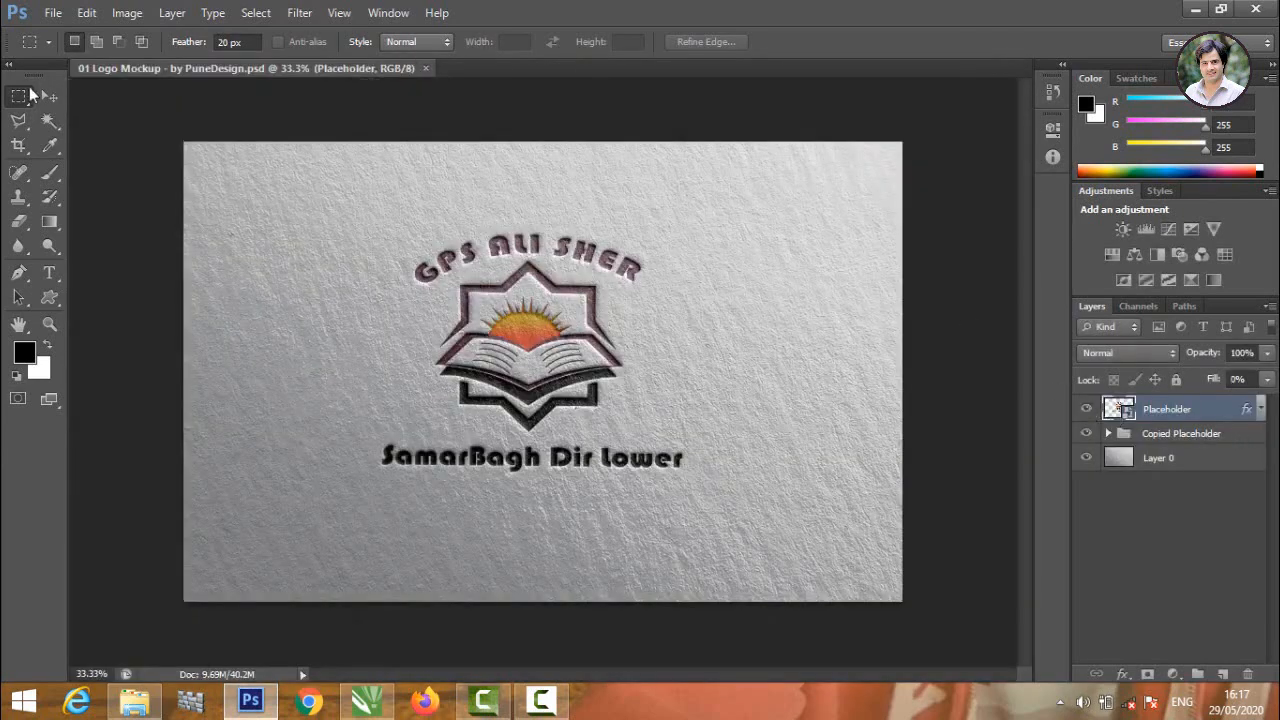
Open the contents of the Placeholder smart object for editing
{"action": "left_click", "coordinate": [49, 96]}
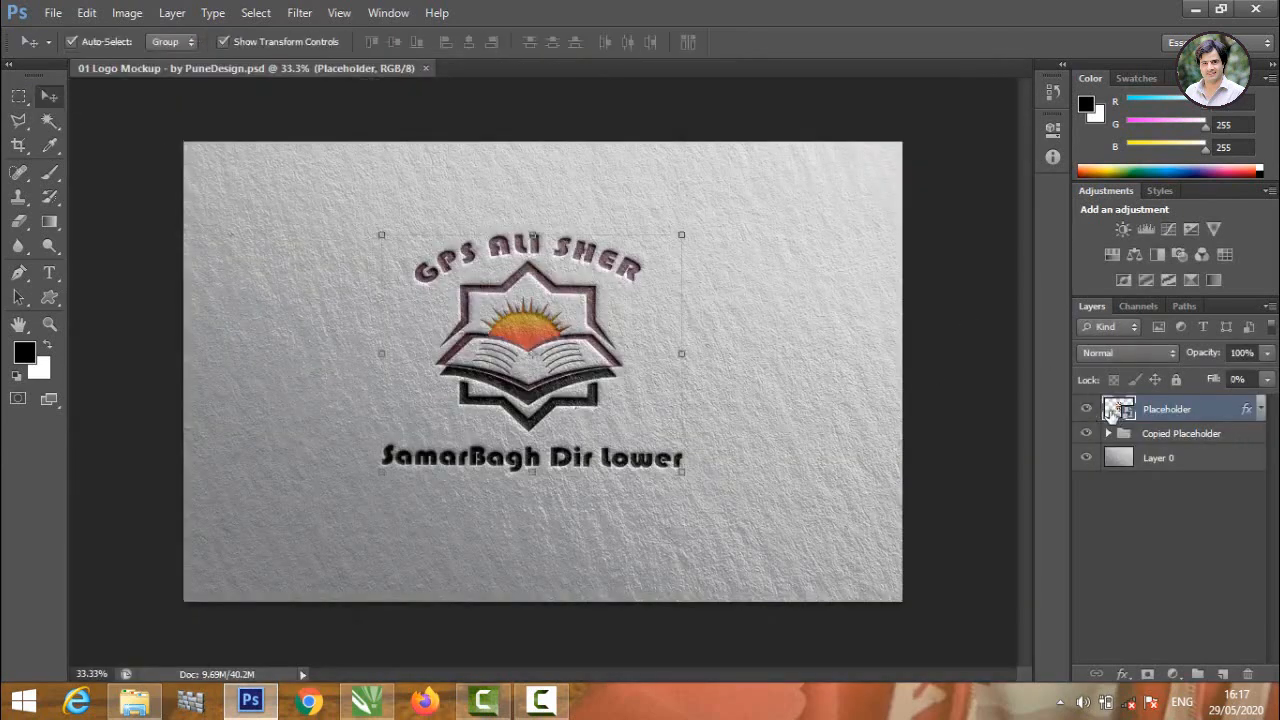
{"action": "double_click", "coordinate": [1113, 412]}
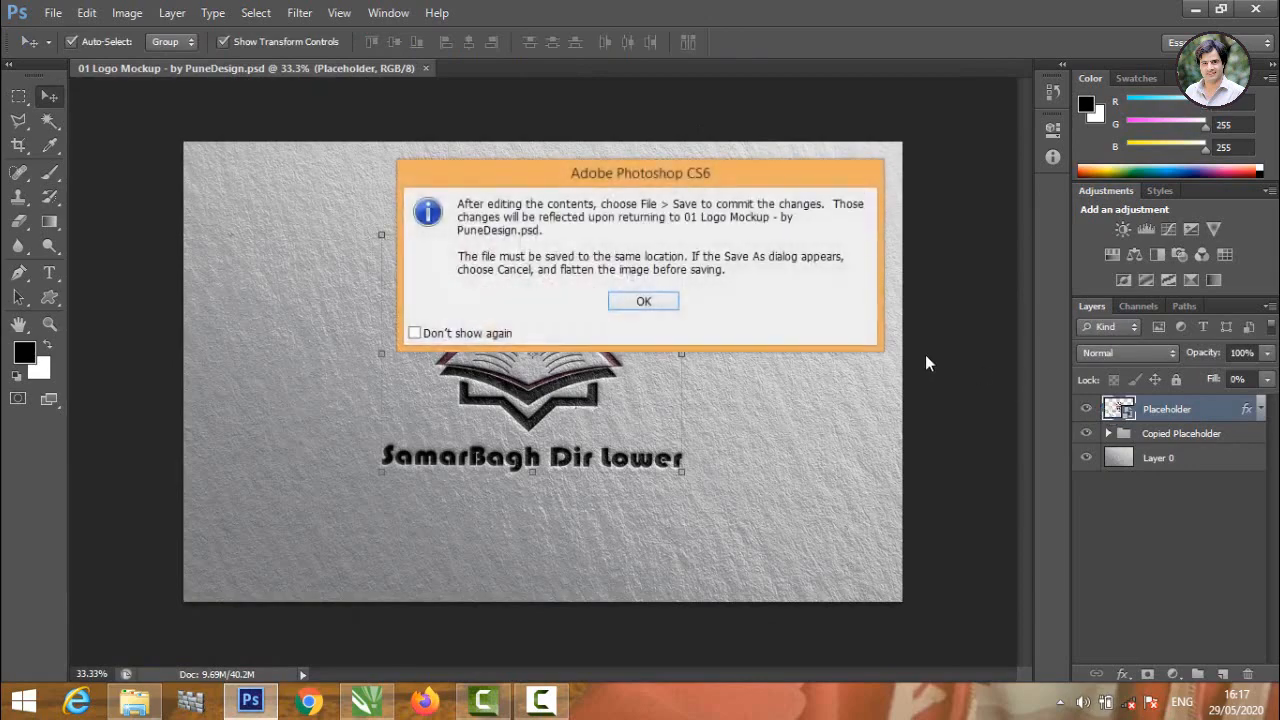
{"action": "left_click", "coordinate": [643, 302]}
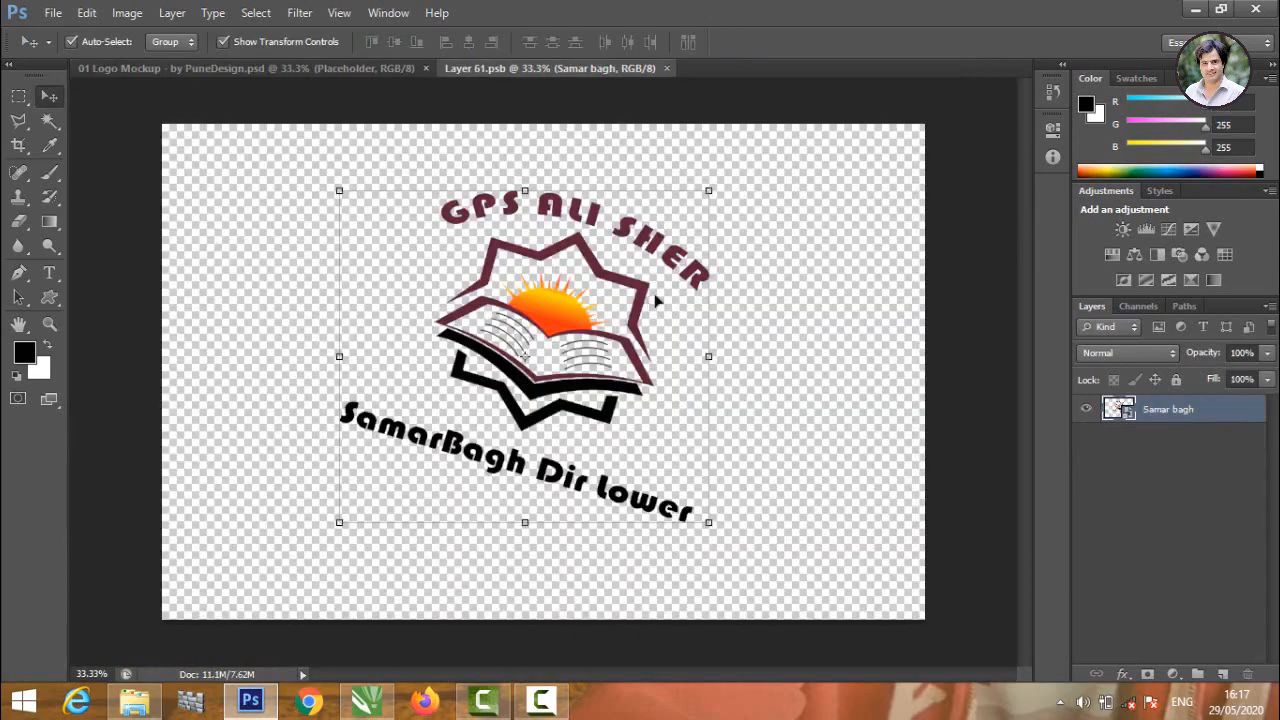
Place the abcd image from the desktop into the smart object document Layer 61.psb in Photoshop
{"action": "left_click", "coordinate": [1193, 10]}
{"action": "left_click", "coordinate": [1193, 10]}
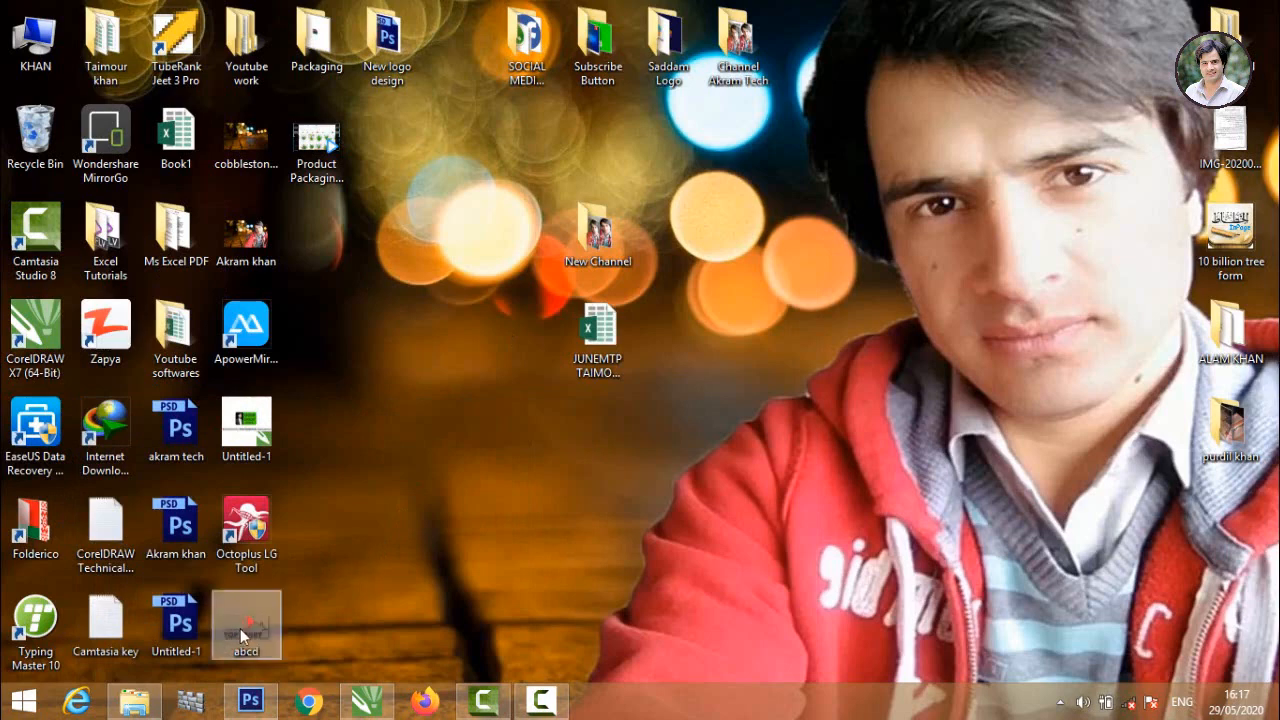
{"action": "left_click_drag", "start_coordinate": [241, 636], "coordinate": [383, 343]}
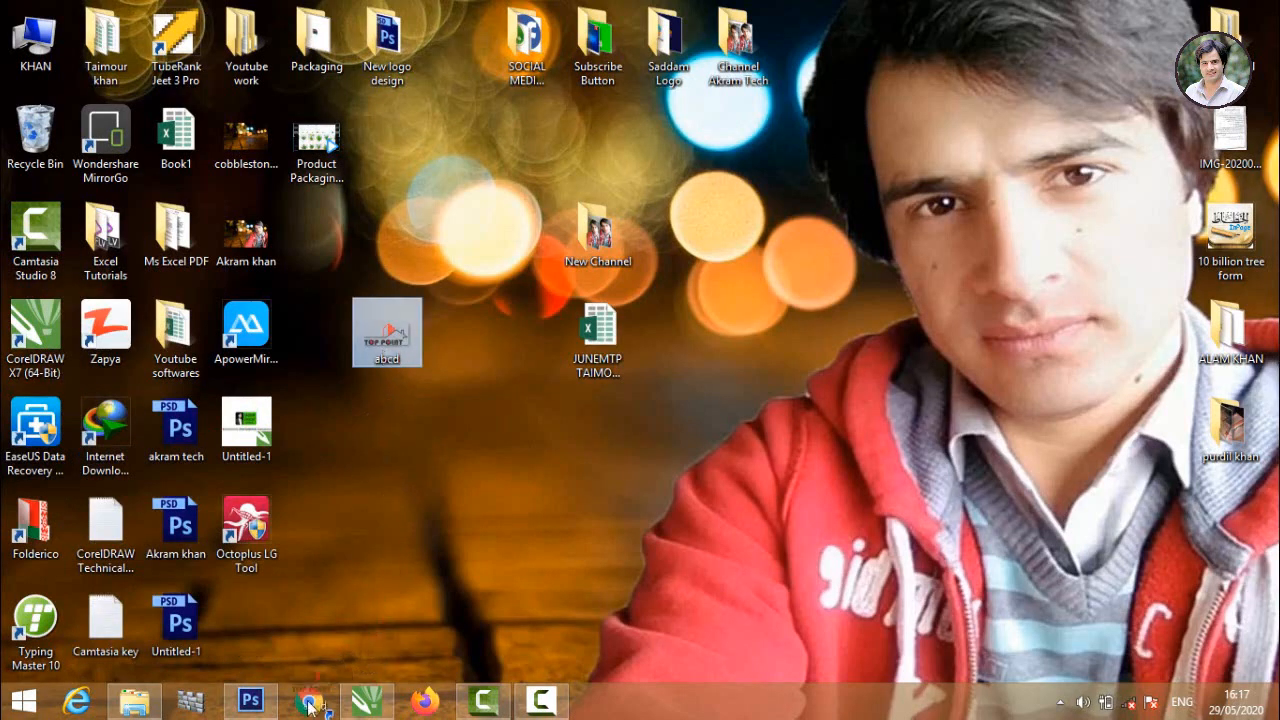
{"action": "left_click", "coordinate": [250, 700]}
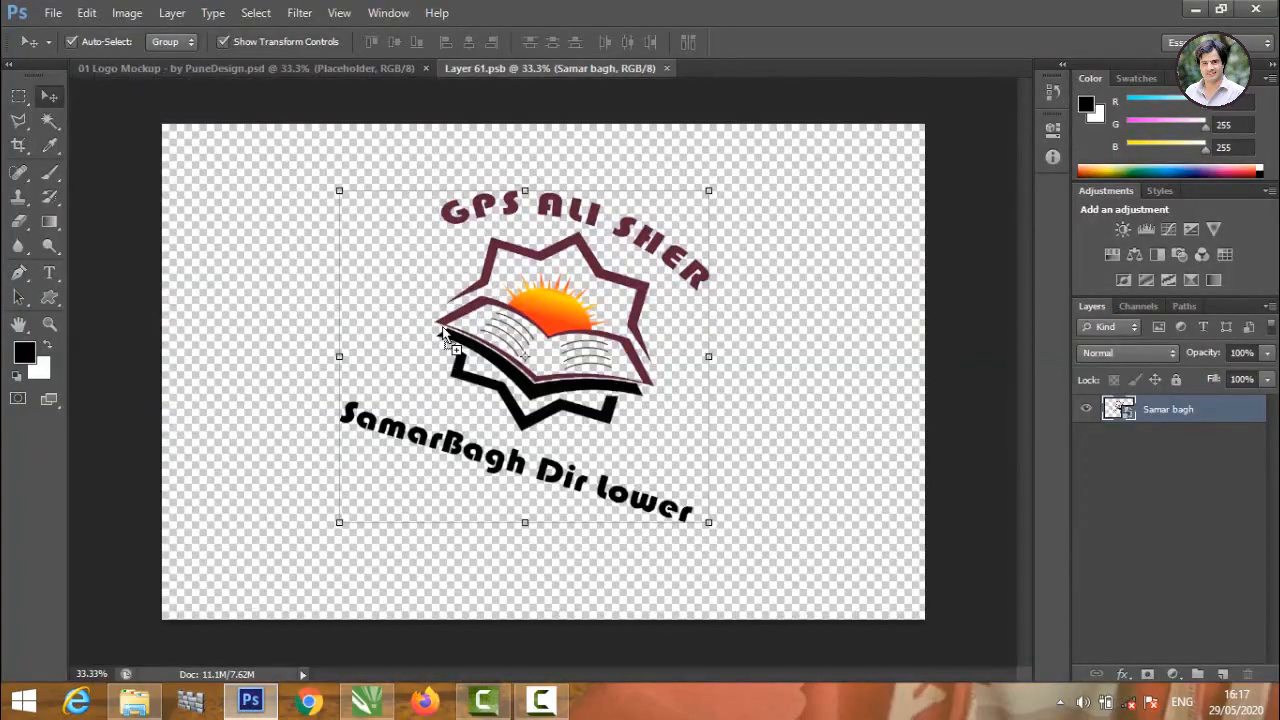
{"action": "left_click_drag", "start_coordinate": [445, 335], "coordinate": [445, 335]}
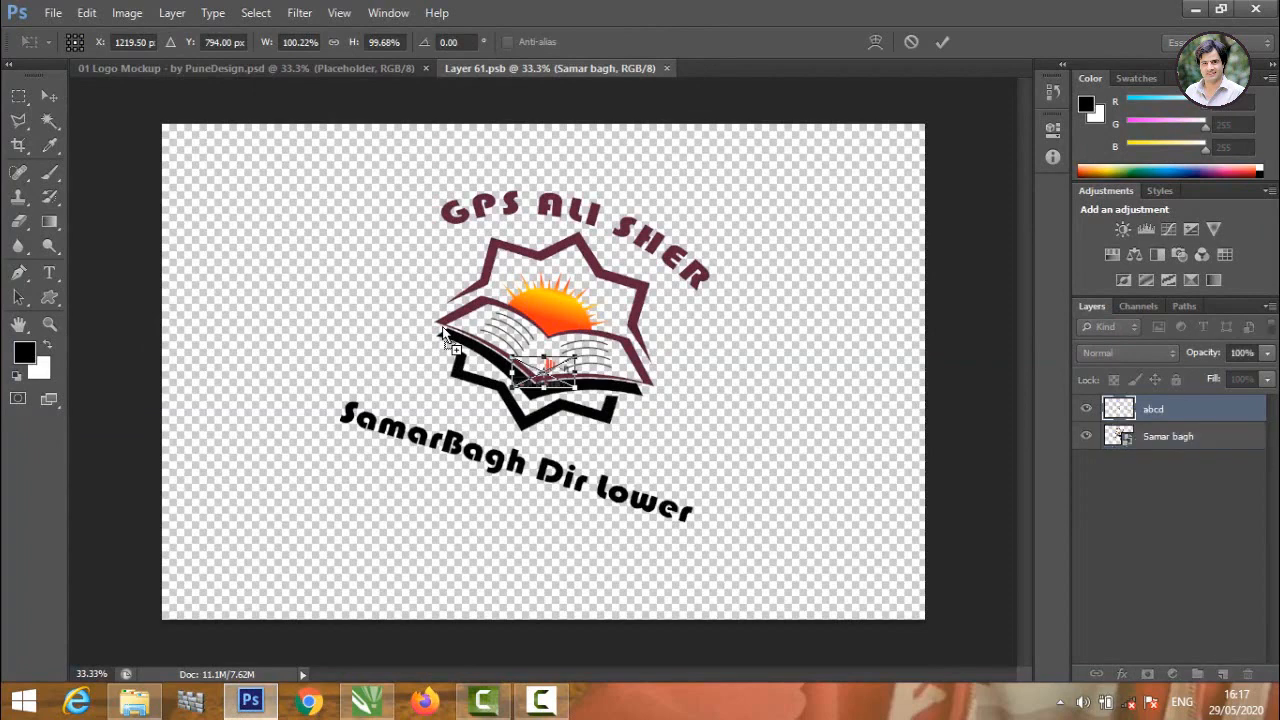
{"action": "left_click", "coordinate": [941, 44]}
Delete the old Samar bagh logo layer from the Layer 61.psb document
{"action": "left_click", "coordinate": [603, 290]}
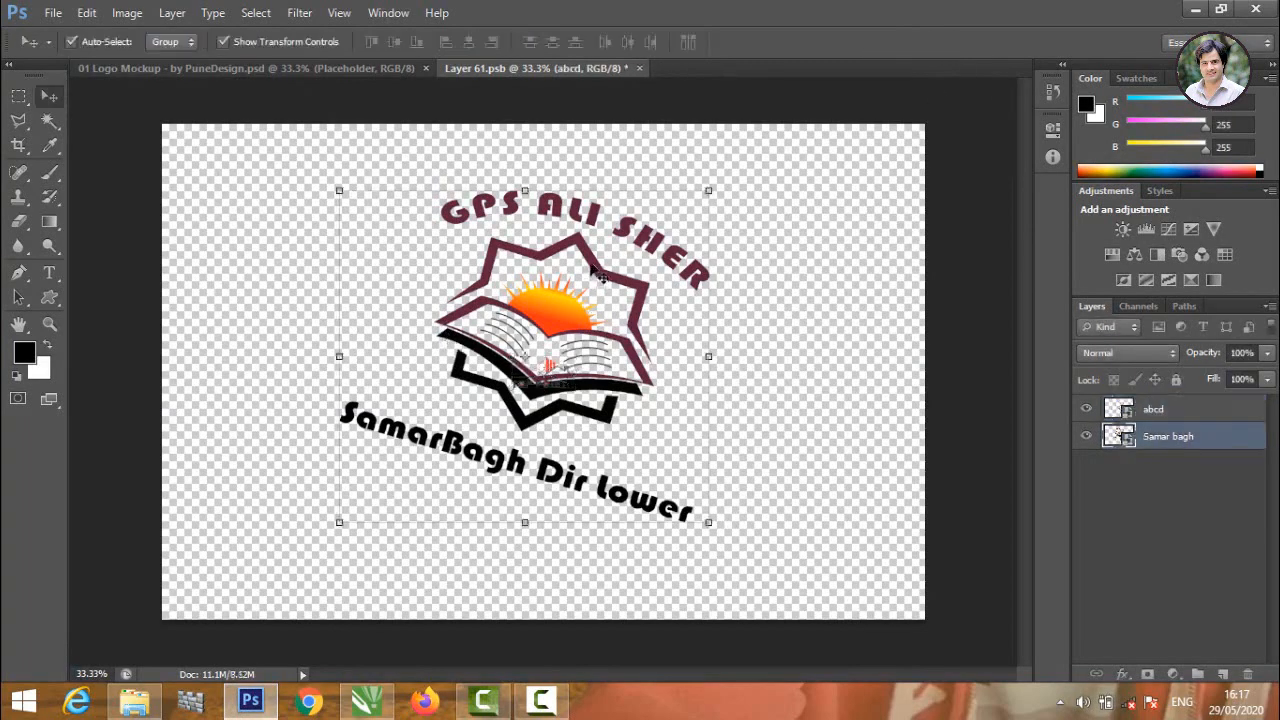
{"action": "right_click", "coordinate": [1173, 444]}
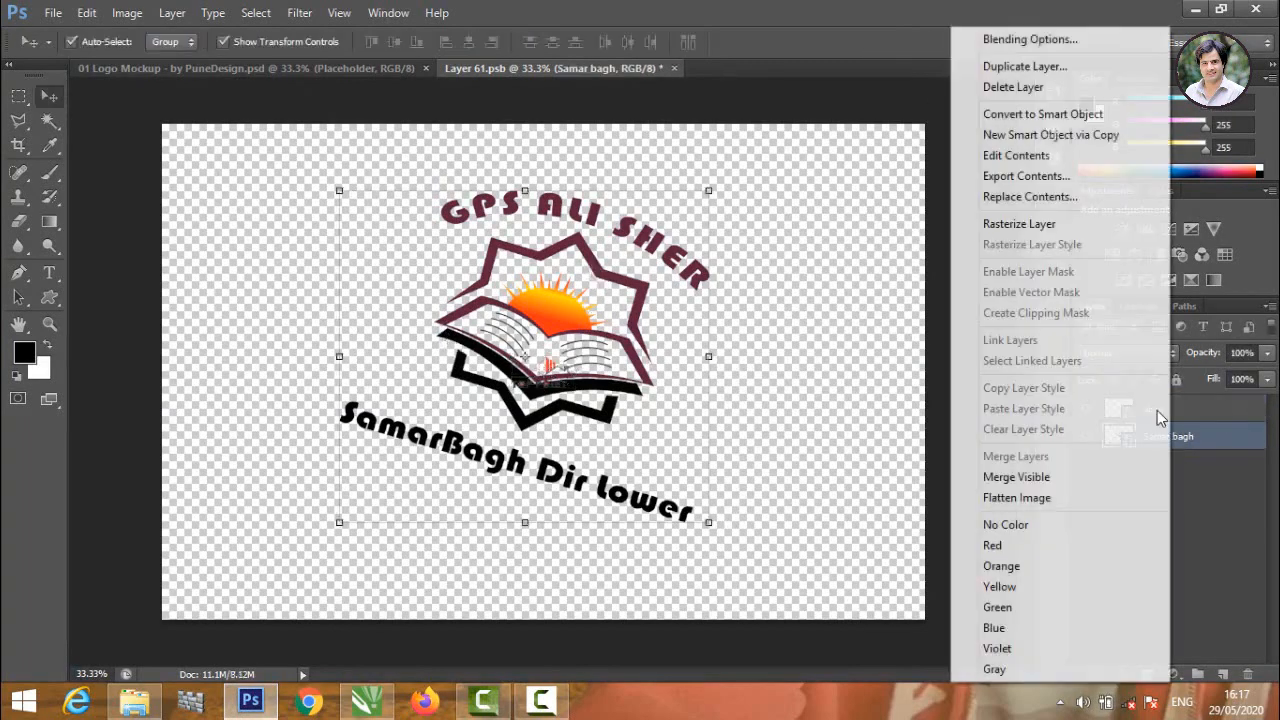
{"action": "left_click", "coordinate": [1000, 87]}
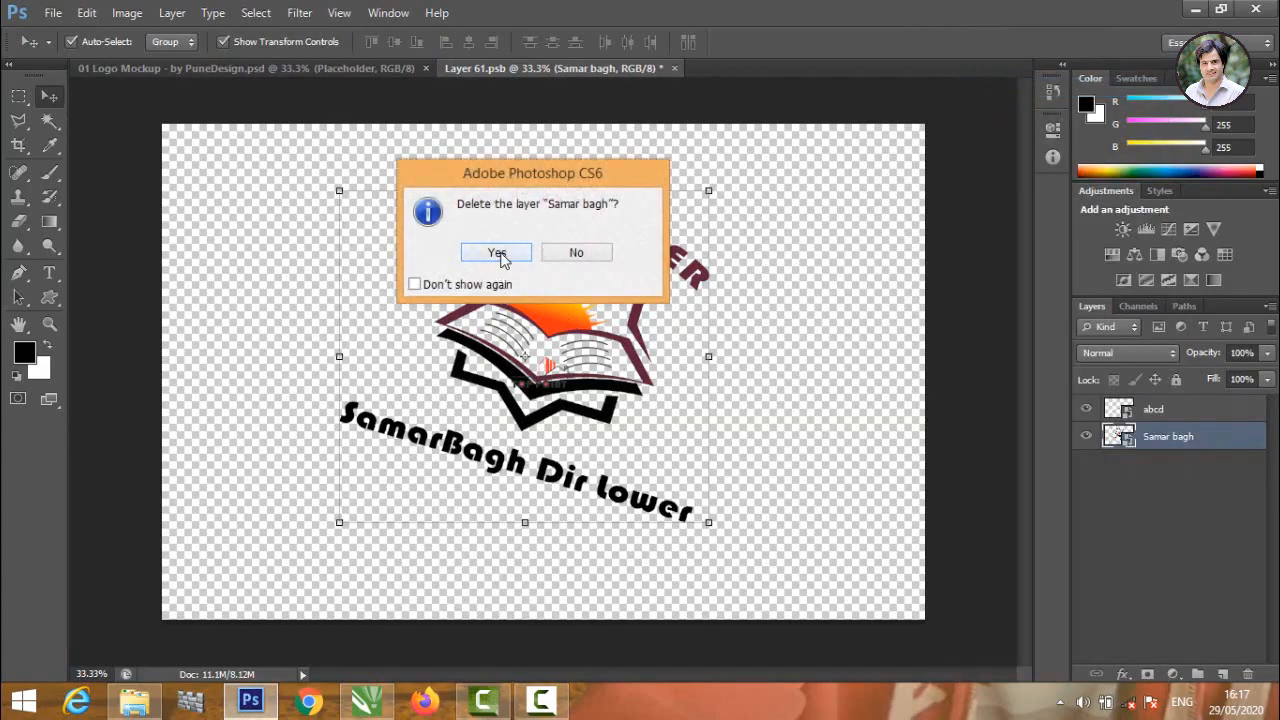
{"action": "left_click", "coordinate": [500, 254]}
Enlarge the abcd logo to about 767% width and 870% height, position it near the middle of the canvas, and apply the transform
{"action": "key", "text": "ctrl+t"}
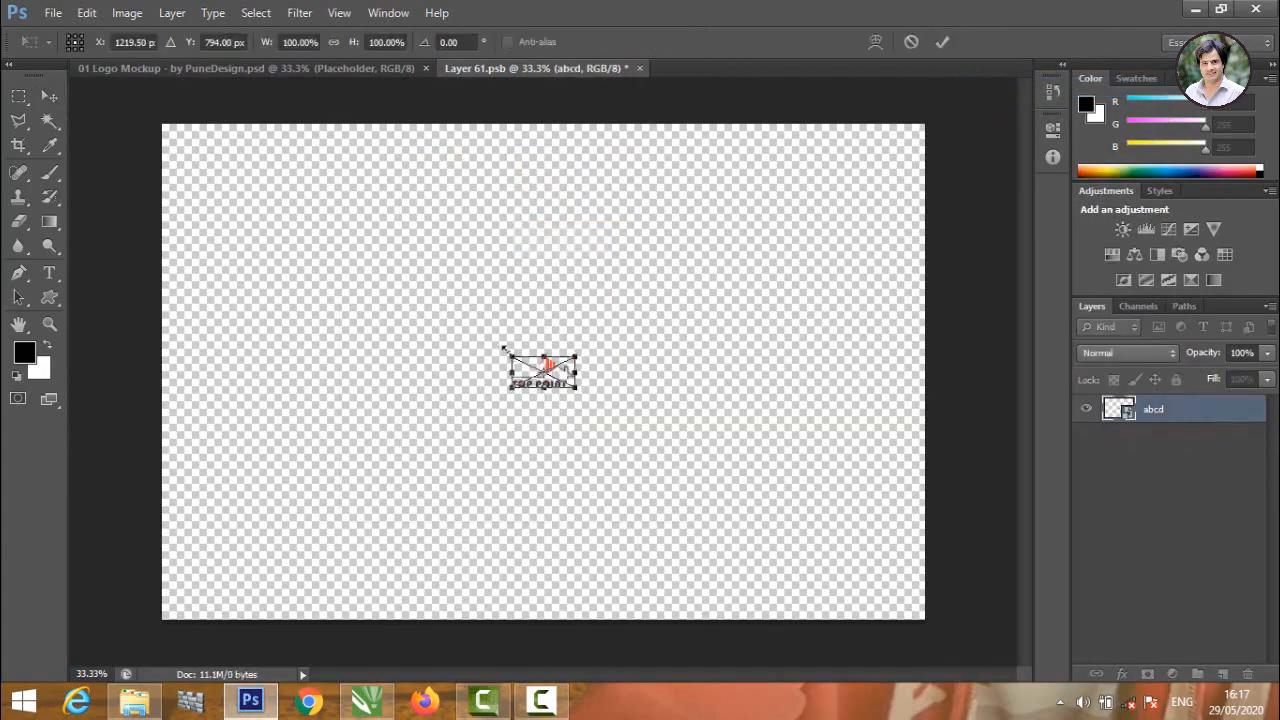
{"action": "left_click_drag", "start_coordinate": [510, 356], "coordinate": [258, 194]}
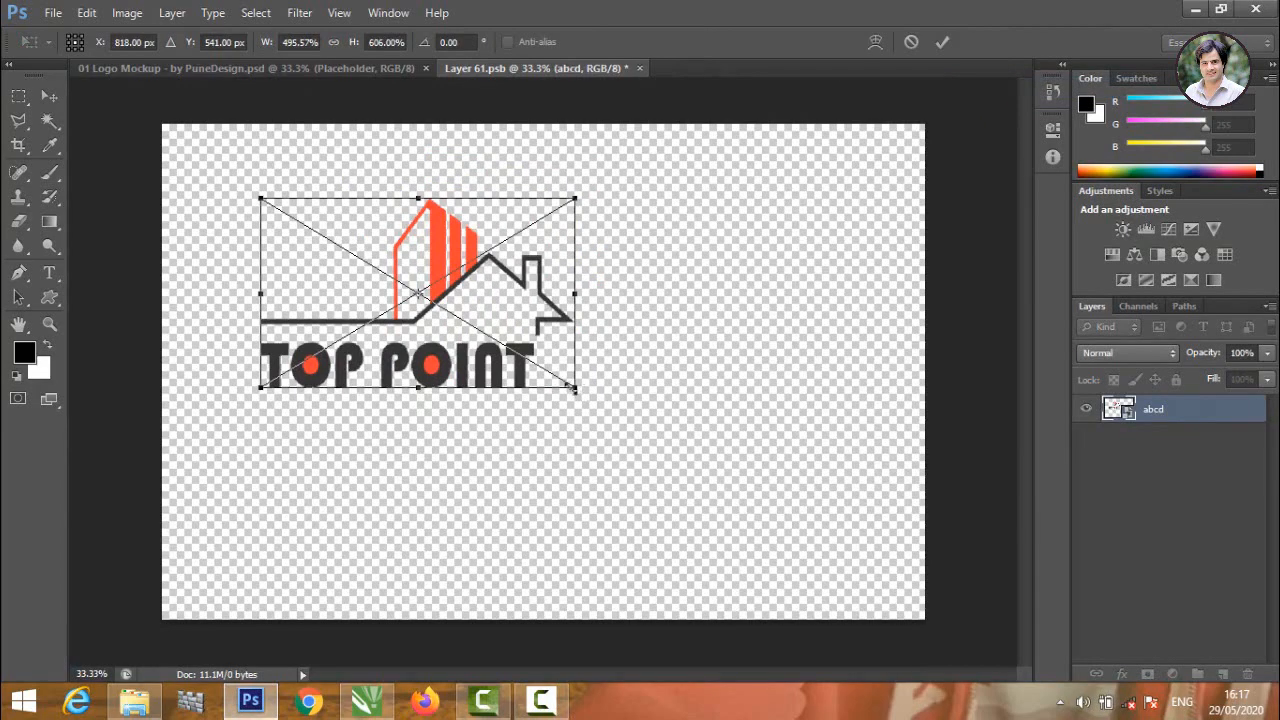
{"action": "left_click_drag", "start_coordinate": [575, 388], "coordinate": [712, 481]}
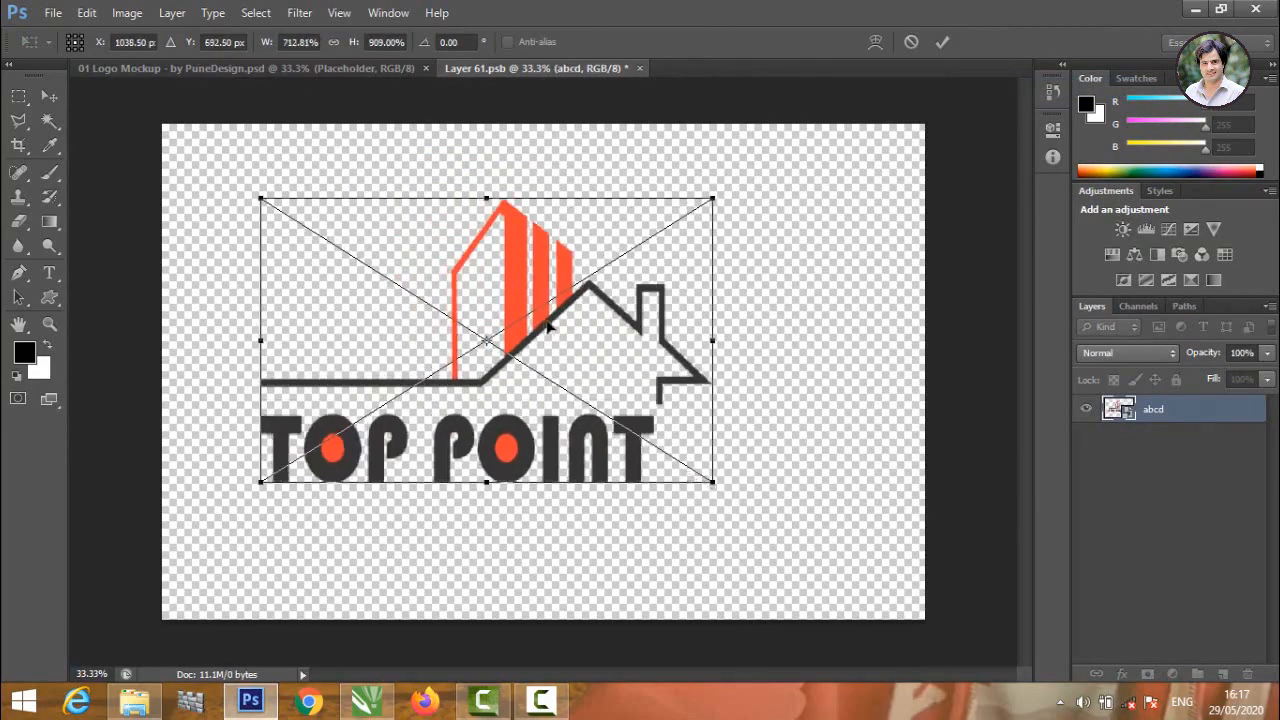
{"action": "left_click_drag", "start_coordinate": [548, 327], "coordinate": [590, 330]}
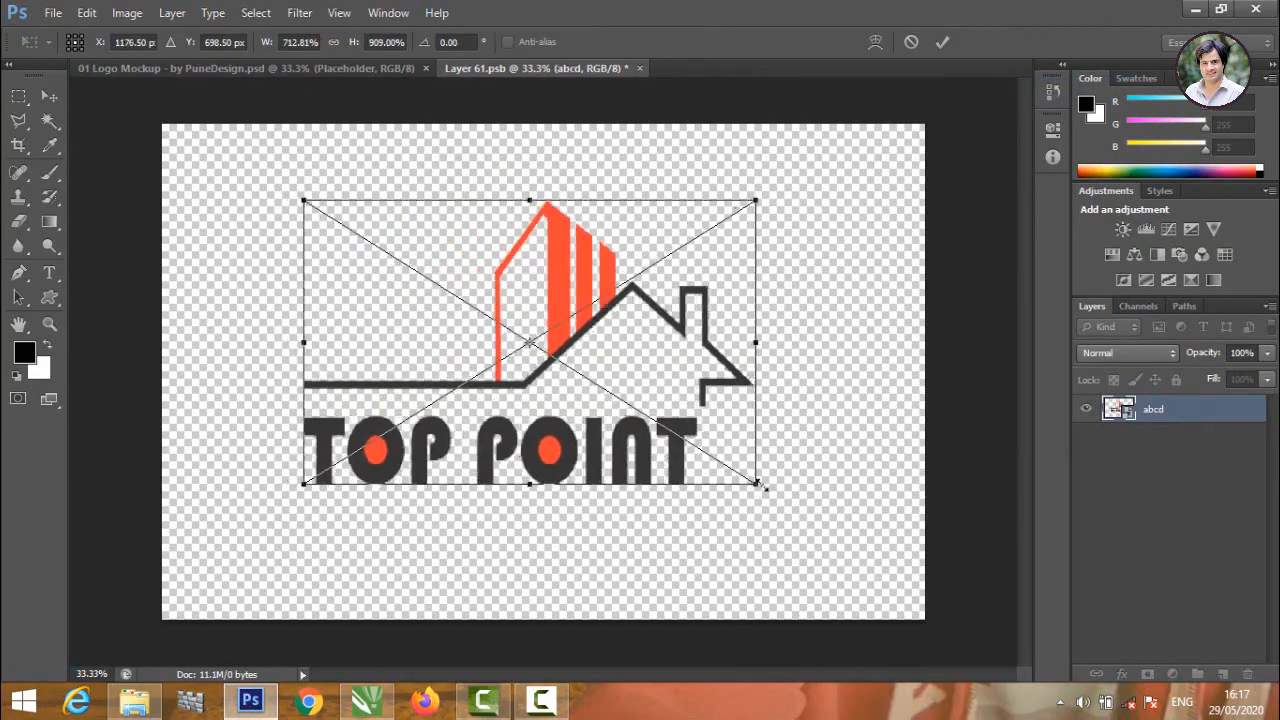
{"action": "left_click_drag", "start_coordinate": [757, 482], "coordinate": [790, 474]}
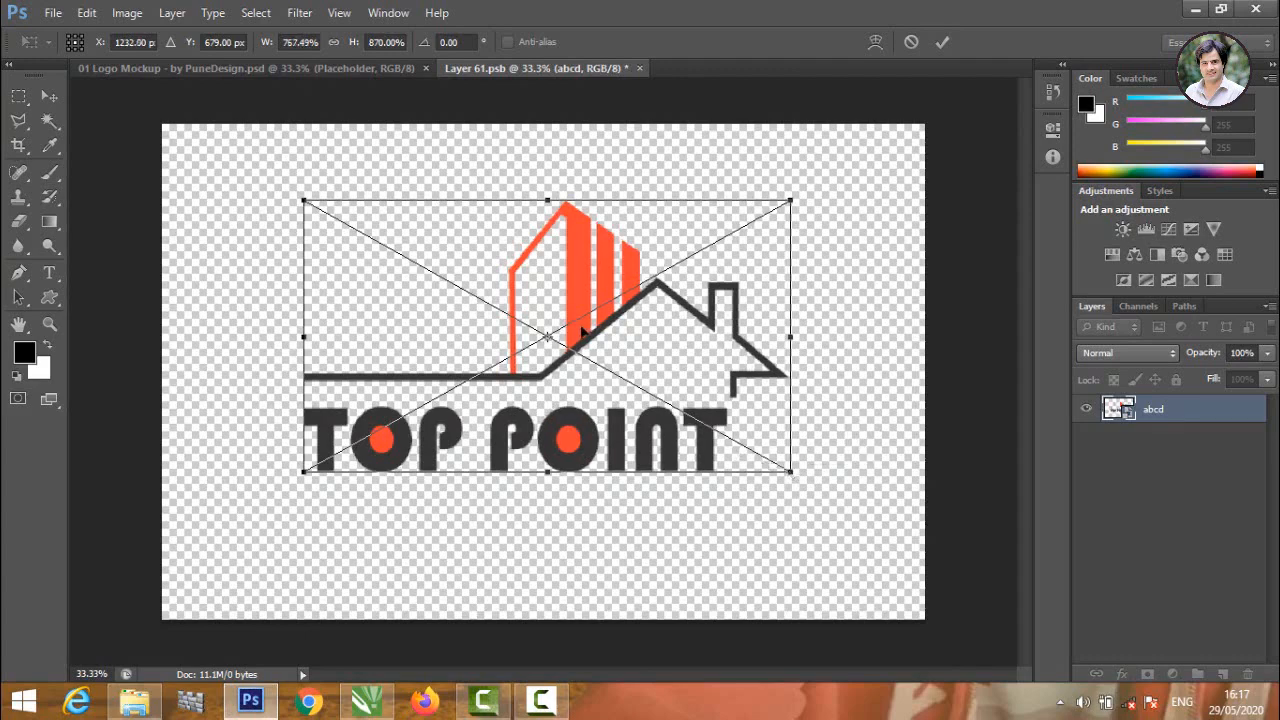
{"action": "left_click_drag", "start_coordinate": [581, 333], "coordinate": [590, 285]}
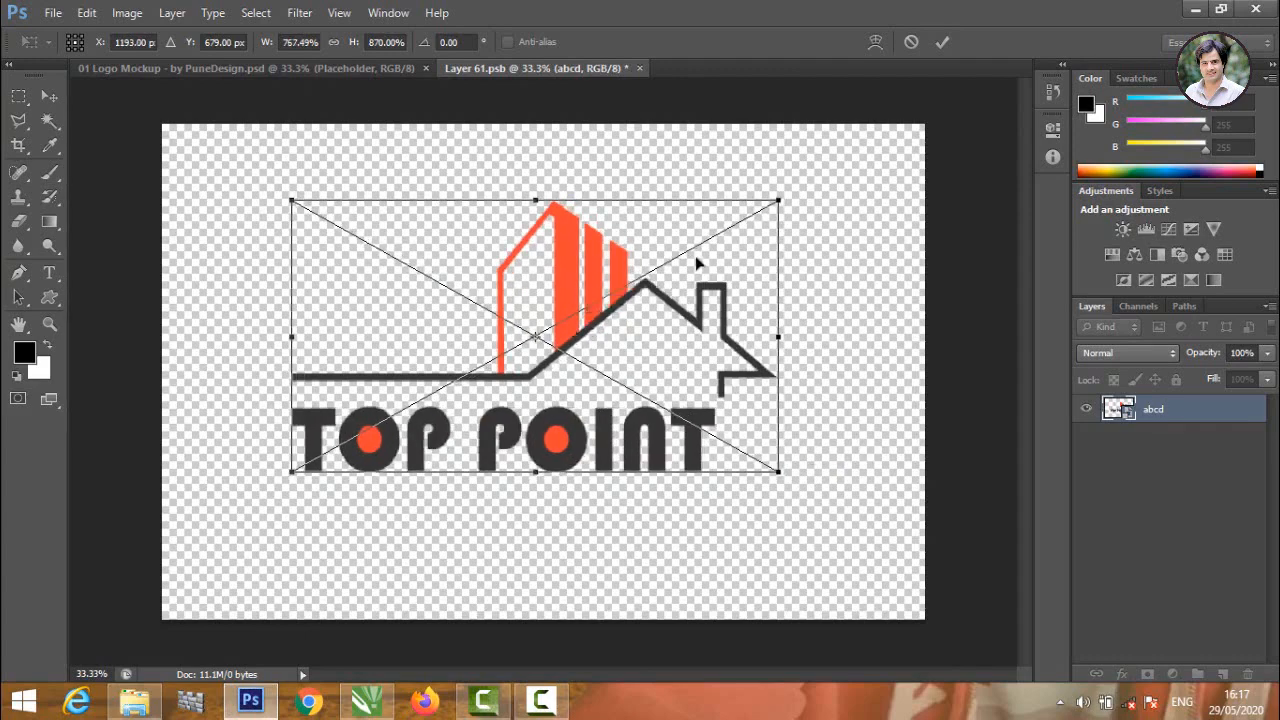
{"action": "left_click", "coordinate": [945, 45]}
Close Layer 61.psb with its changes saved to update the paper mockup, and deselect the mockup's layers
{"action": "left_click", "coordinate": [640, 68]}
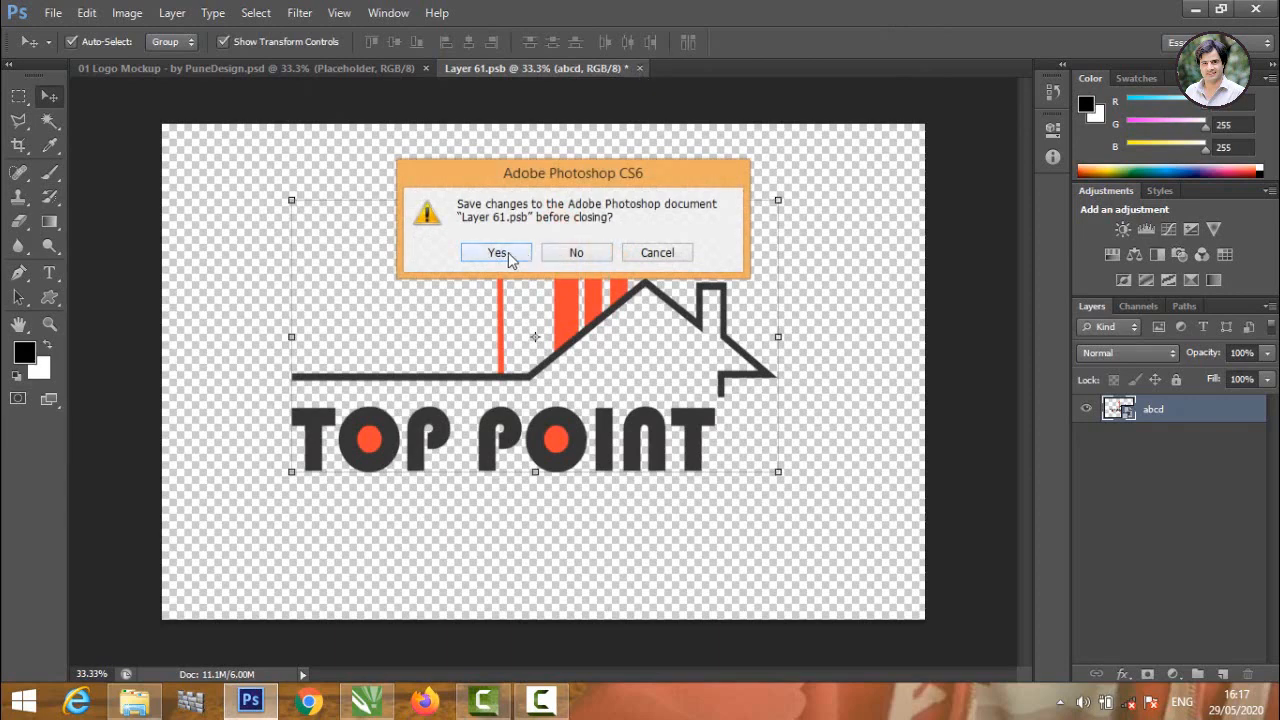
{"action": "left_click", "coordinate": [497, 253]}
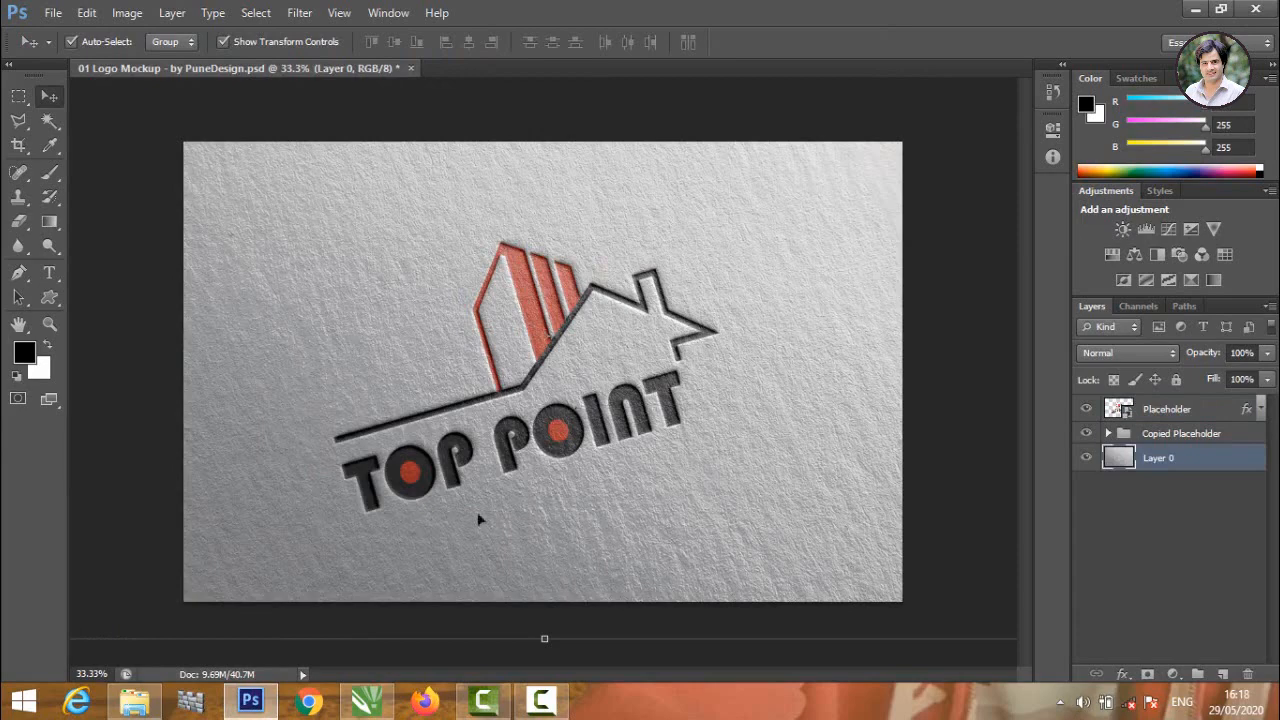
{"action": "left_click", "coordinate": [950, 267]}
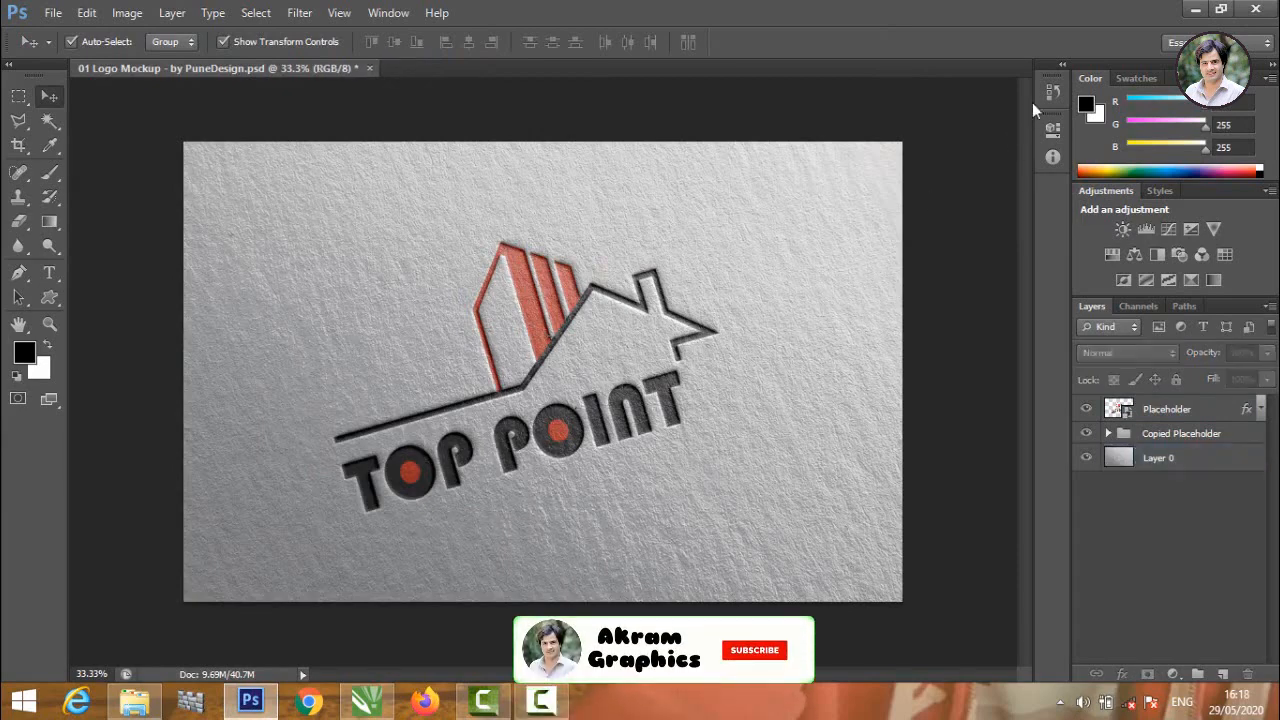